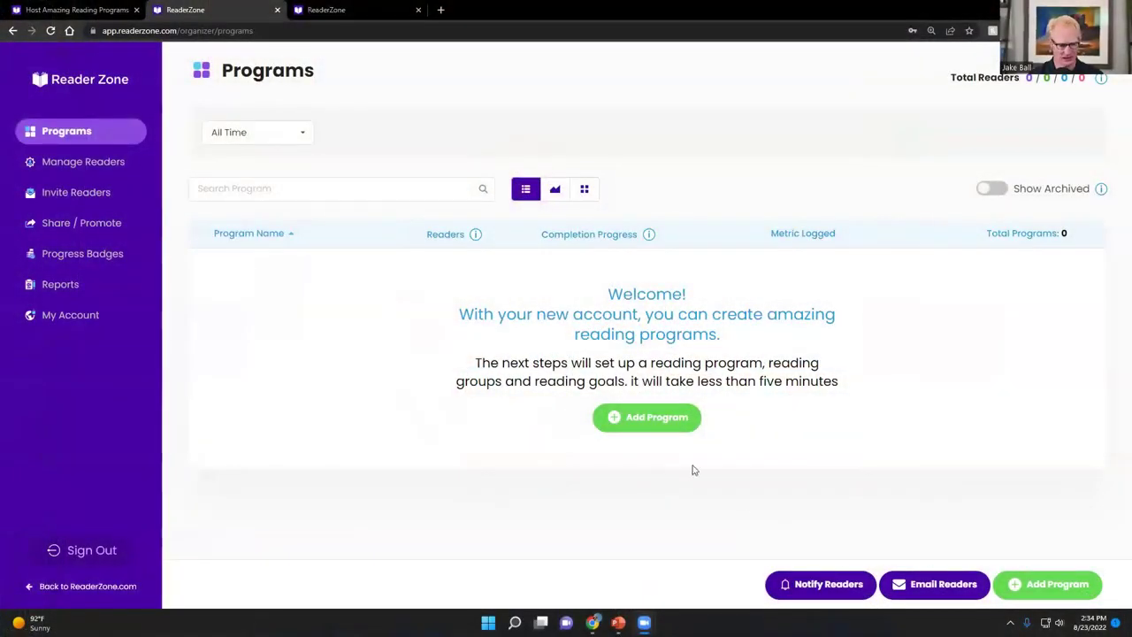
Create a Quick Start program named 'Jefferson Elementary' and advance to the first-group step
{"action": "left_click", "coordinate": [670, 426]}
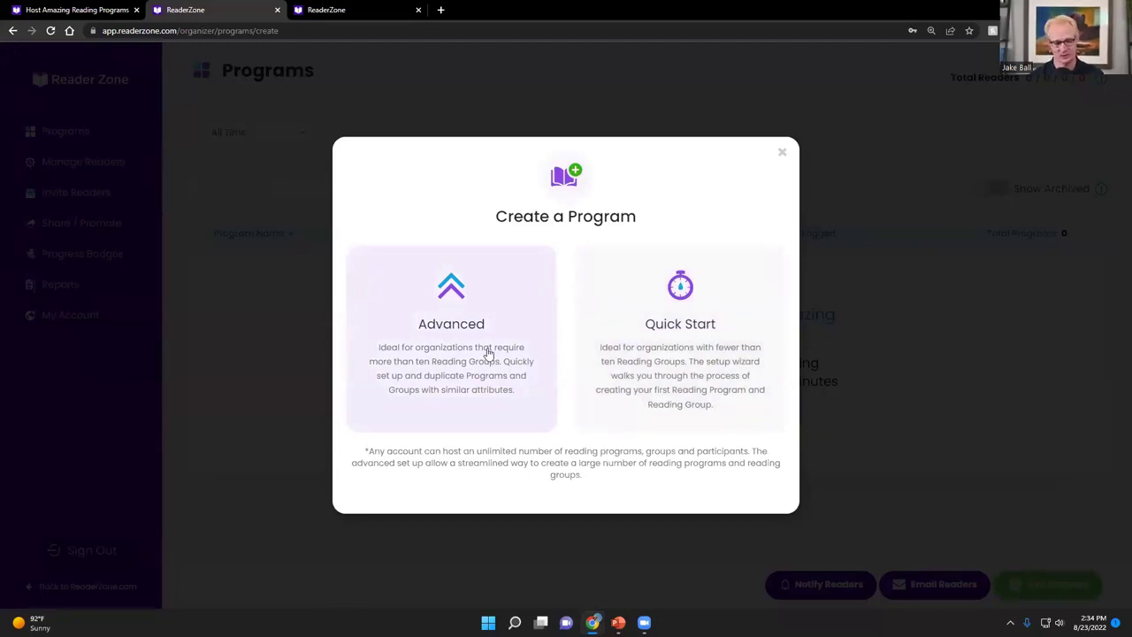
{"action": "left_click", "coordinate": [620, 331]}
{"action": "left_click", "coordinate": [412, 288]}
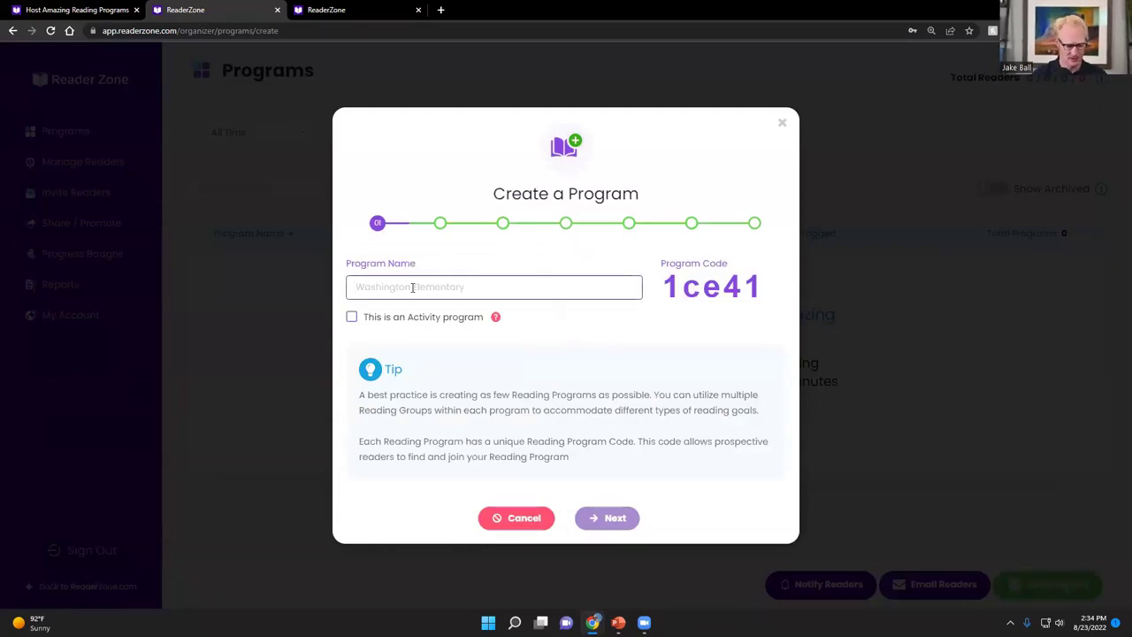
{"action": "type", "text": "Jefferson Elementary"}
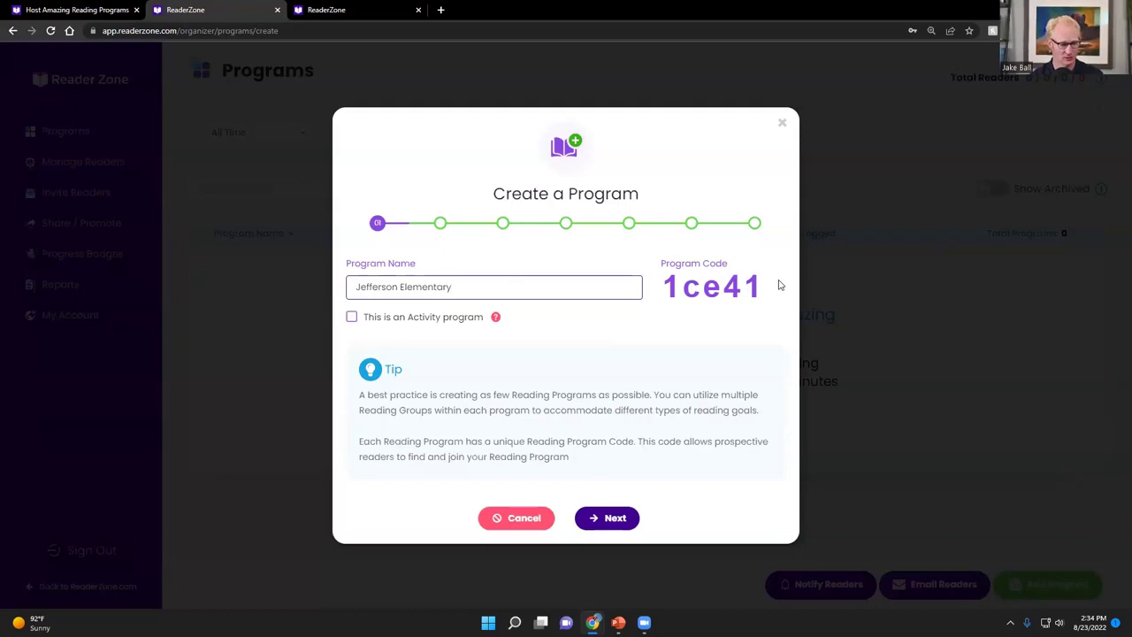
{"action": "left_click", "coordinate": [598, 527]}
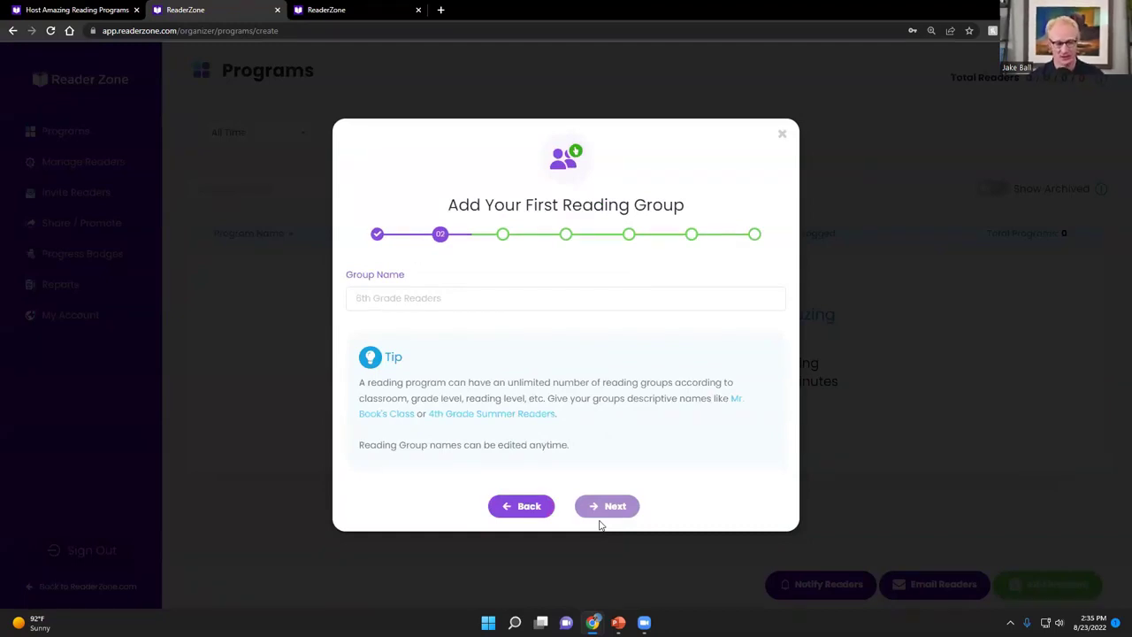
Name the first reading group 'Kindergarten Readers' and continue to group type
{"action": "left_click", "coordinate": [516, 300]}
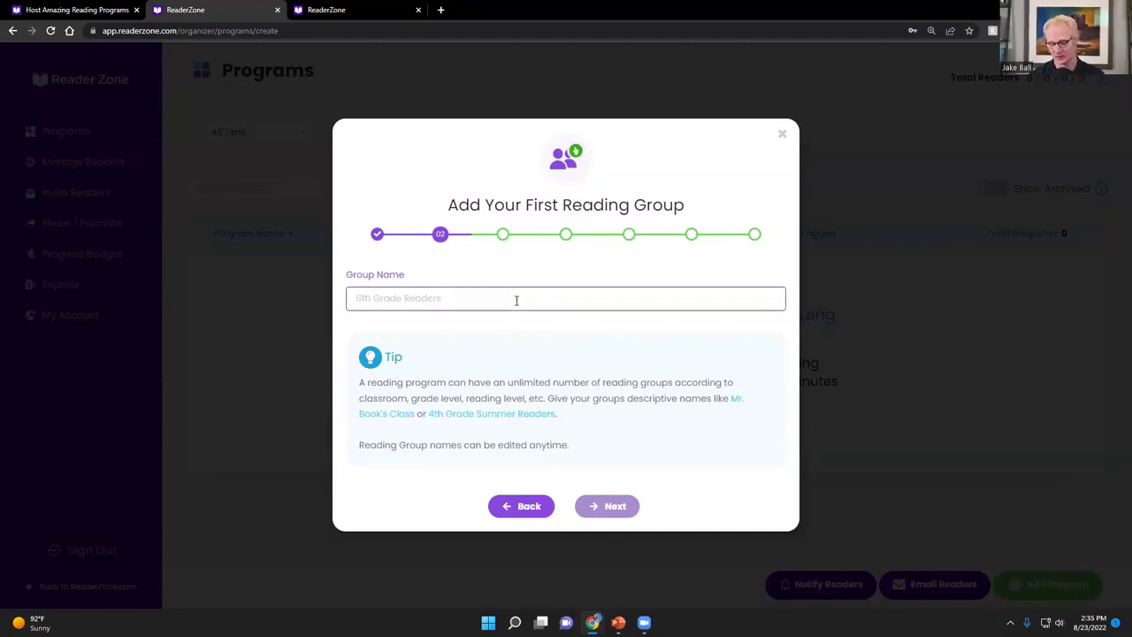
{"action": "type", "text": "Kindergarten Readers"}
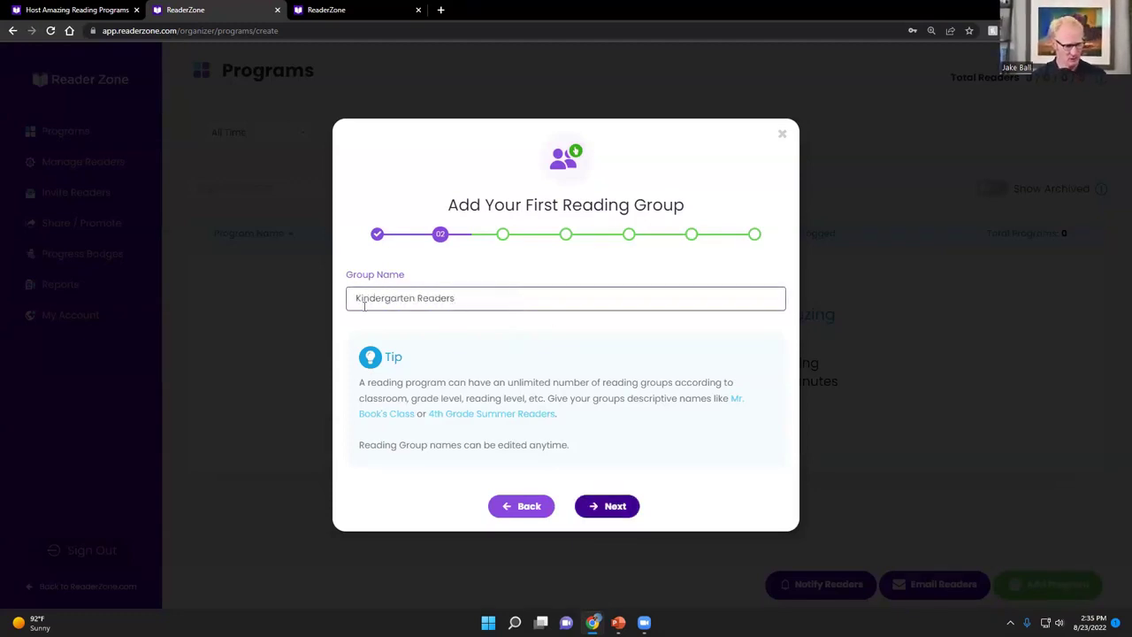
{"action": "left_click", "coordinate": [605, 508]}
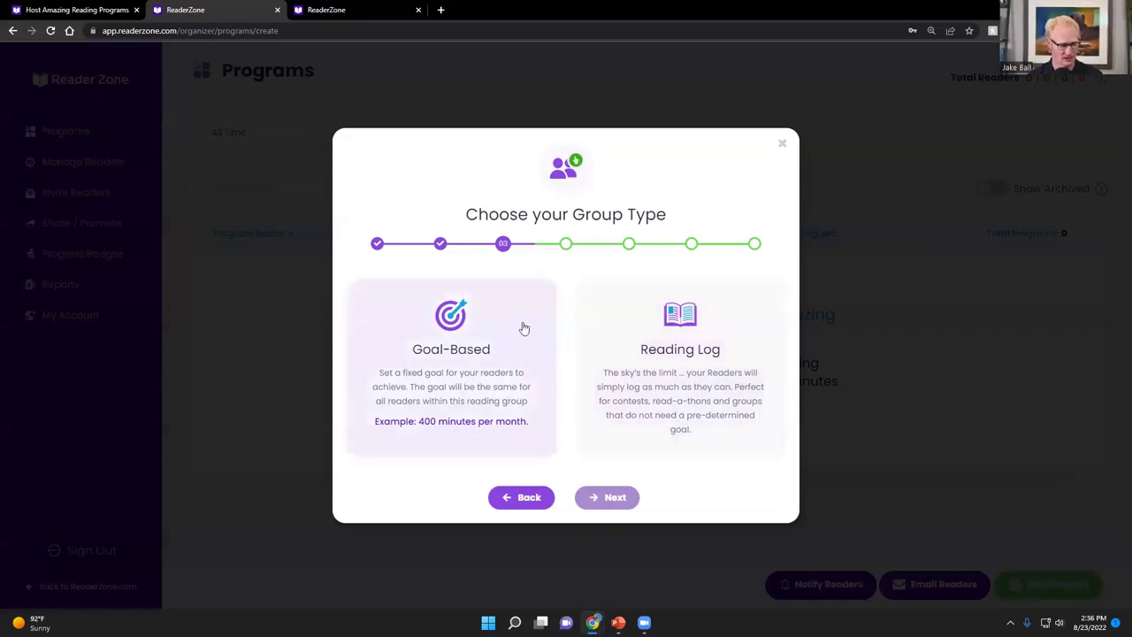
Make Kindergarten Readers a Goal-Based group measured in Books
{"action": "left_click", "coordinate": [479, 386]}
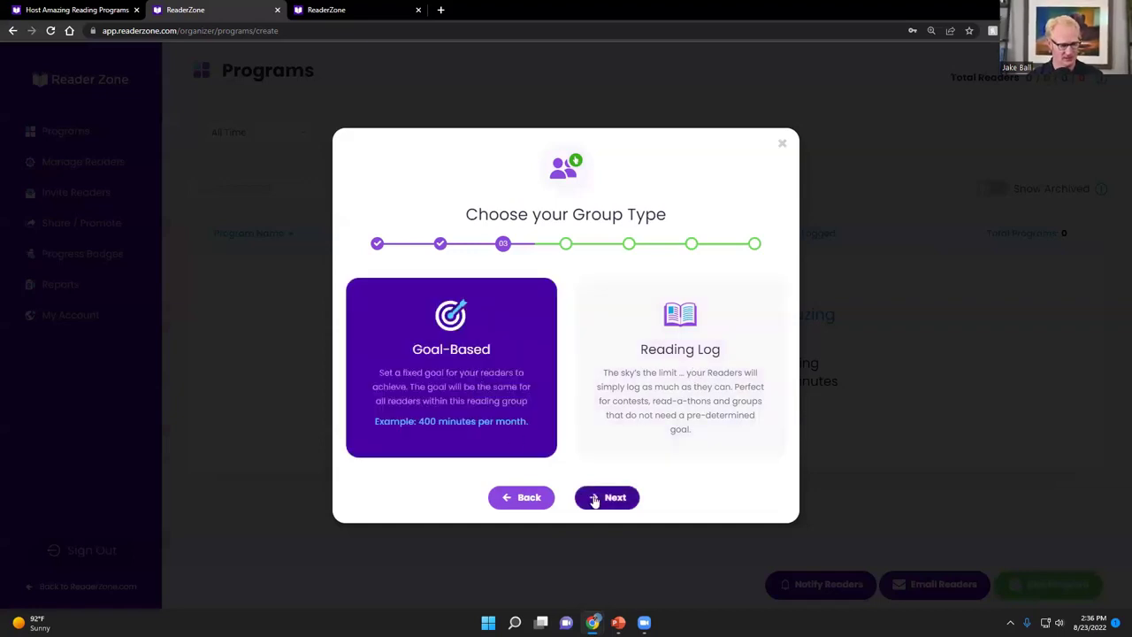
{"action": "left_click", "coordinate": [593, 501]}
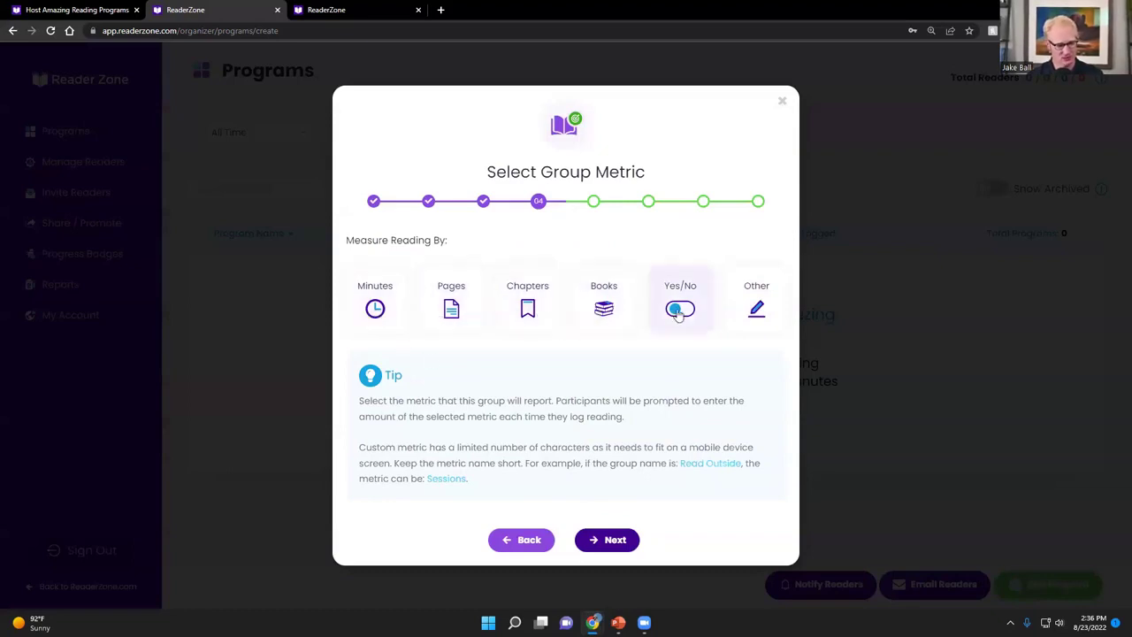
{"action": "left_click", "coordinate": [751, 310]}
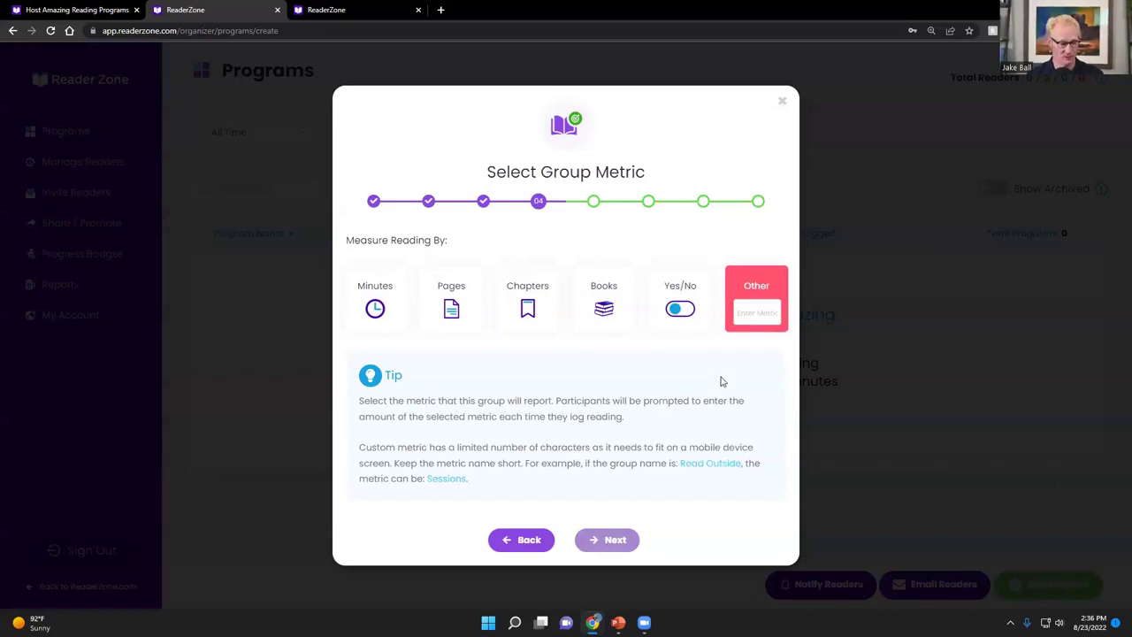
{"action": "left_click", "coordinate": [609, 314]}
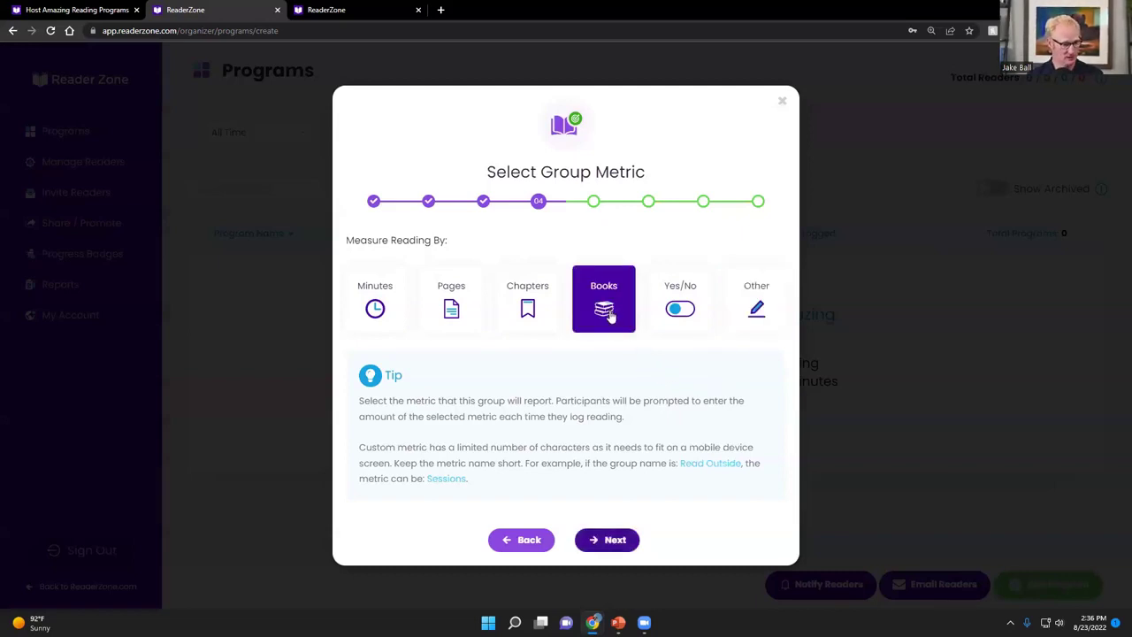
{"action": "left_click", "coordinate": [607, 540]}
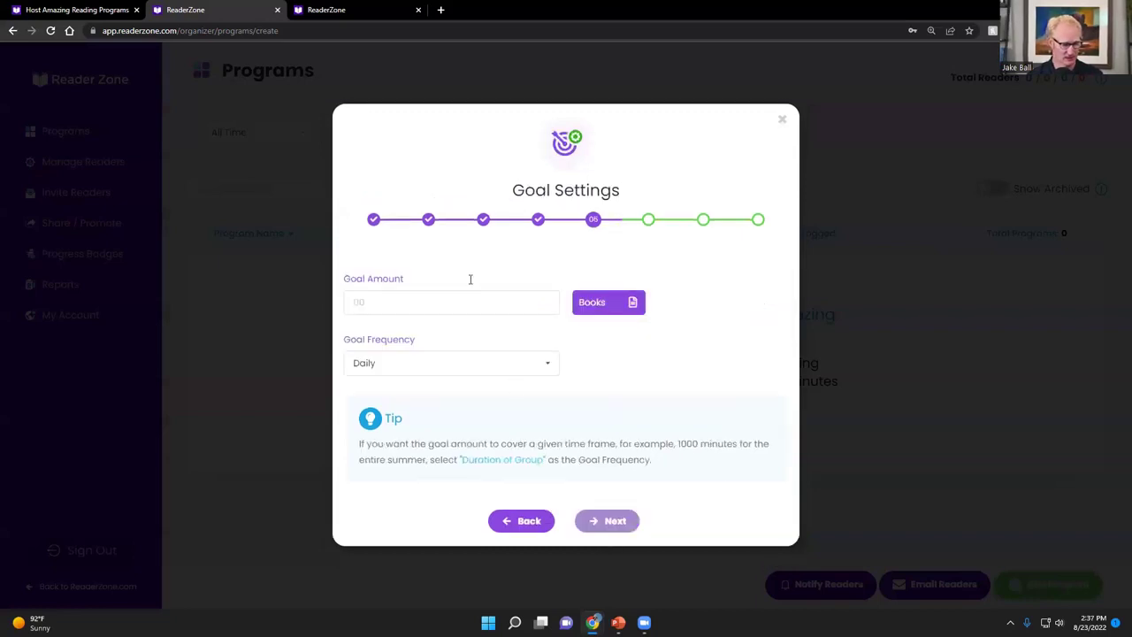
Set the goal amount to 5 with Monthly frequency
{"action": "left_click", "coordinate": [438, 301]}
{"action": "type", "text": "5"}
{"action": "left_click", "coordinate": [543, 365]}
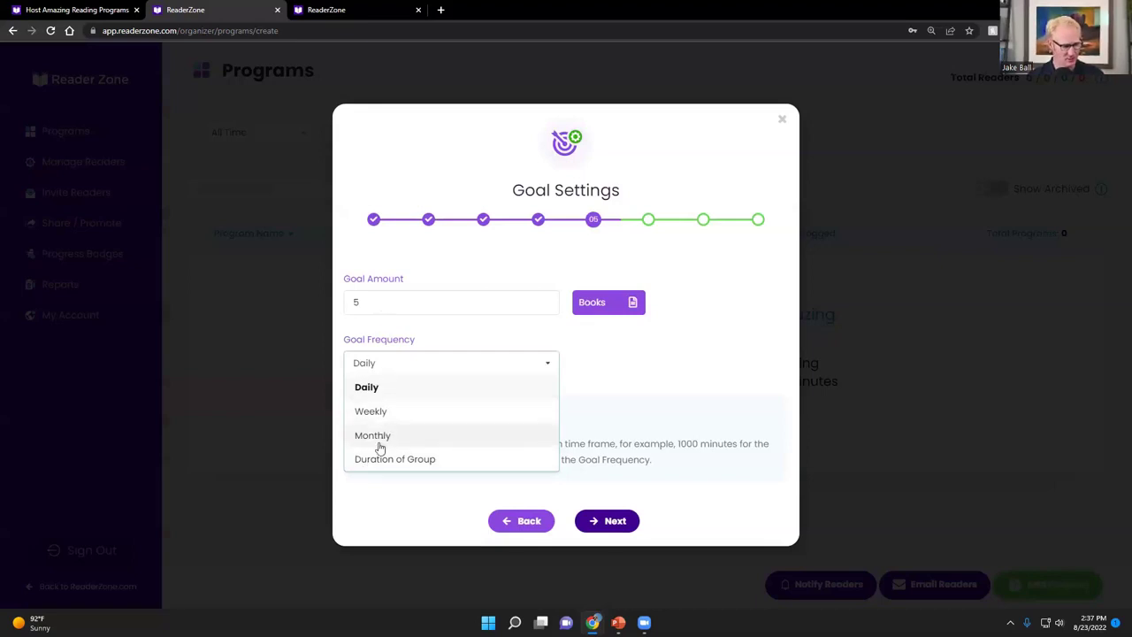
{"action": "left_click", "coordinate": [379, 444]}
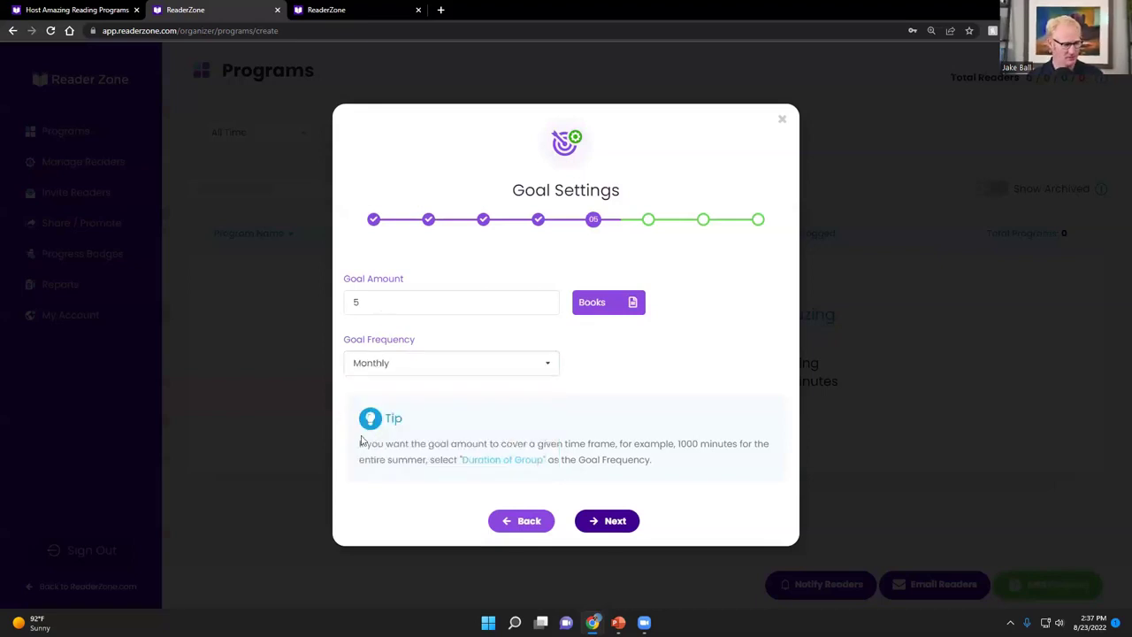
{"action": "left_click", "coordinate": [607, 521]}
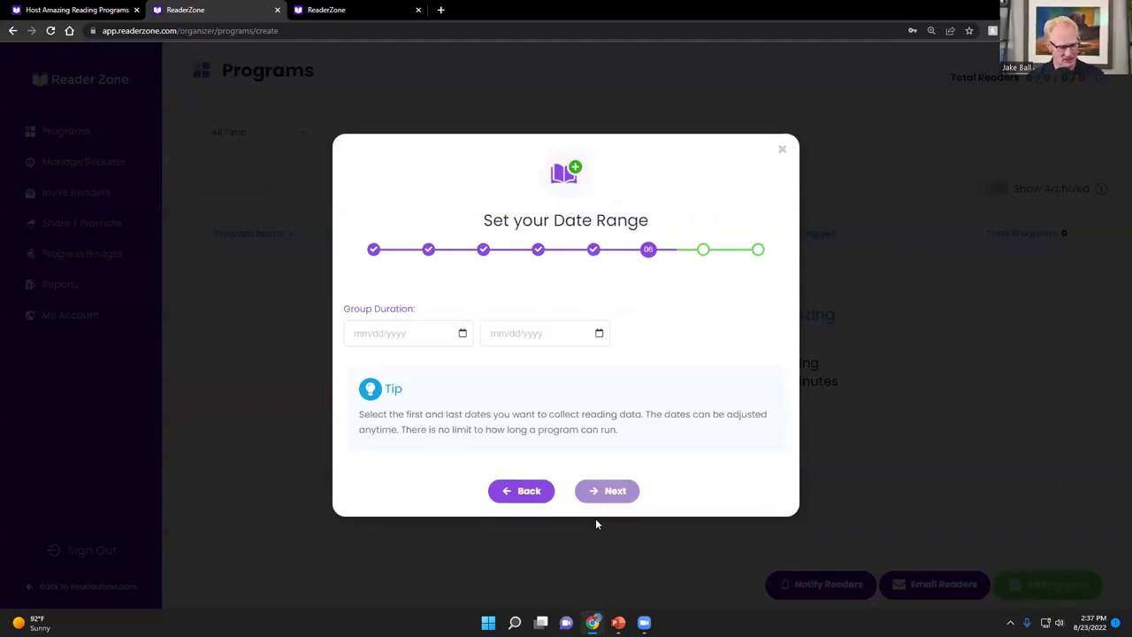
Set the group's date range from 08/01/2022 to 10/31/2022
{"action": "left_click", "coordinate": [461, 333]}
{"action": "left_click", "coordinate": [584, 366]}
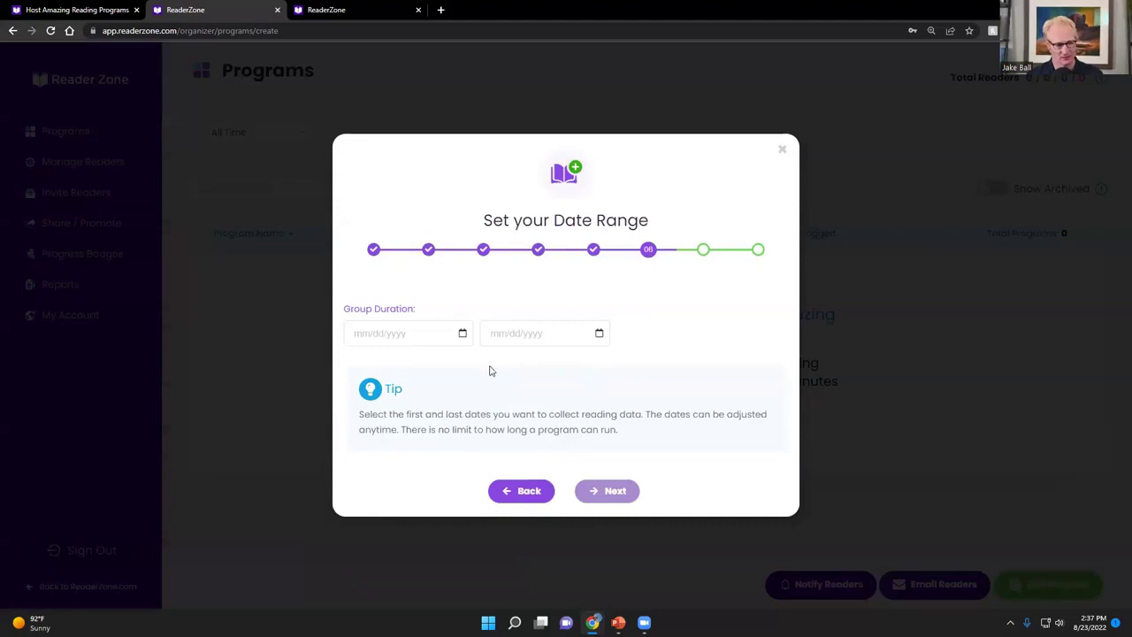
{"action": "left_click", "coordinate": [461, 333]}
{"action": "left_click", "coordinate": [361, 430]}
{"action": "left_click", "coordinate": [632, 375]}
{"action": "left_click", "coordinate": [628, 374]}
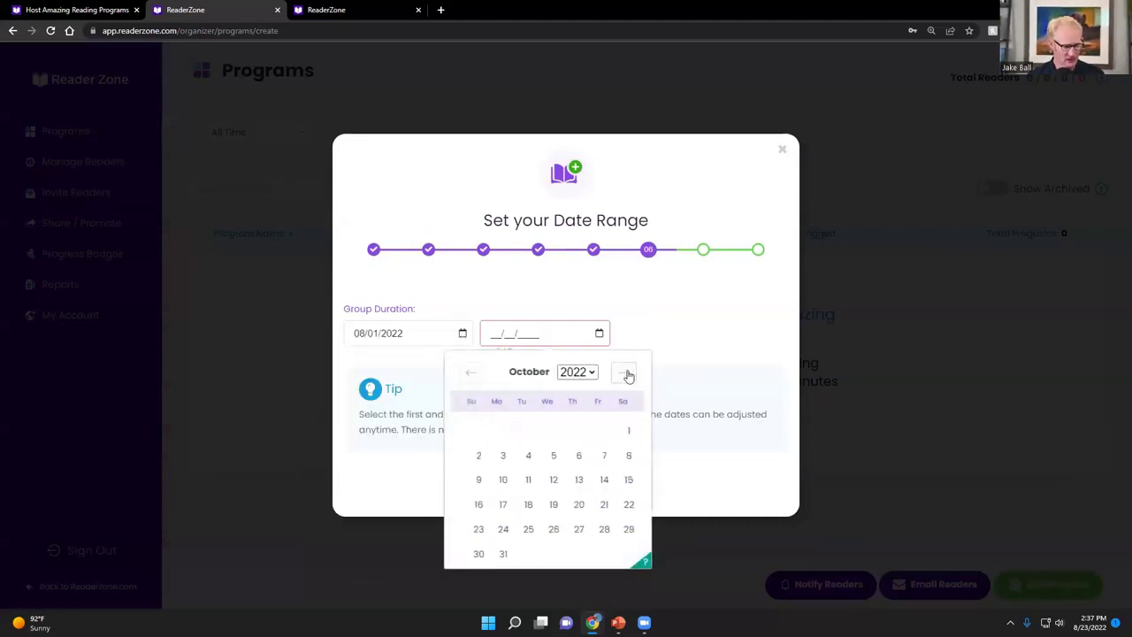
{"action": "left_click", "coordinate": [501, 555]}
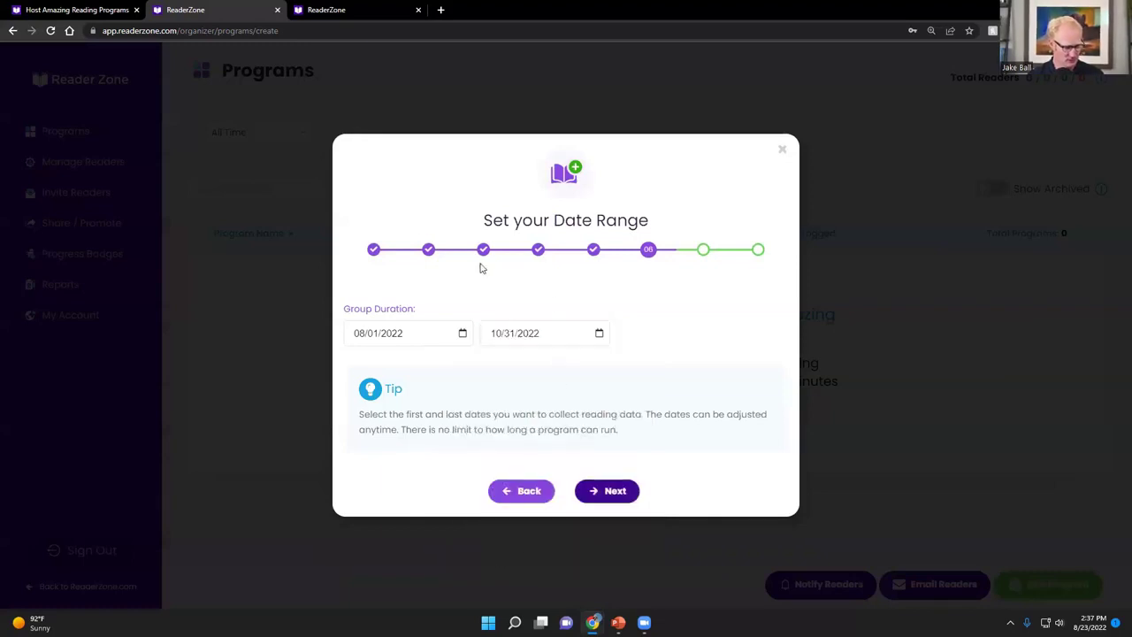
Skip the optional sign-up questions without selecting any
{"action": "left_click", "coordinate": [617, 498]}
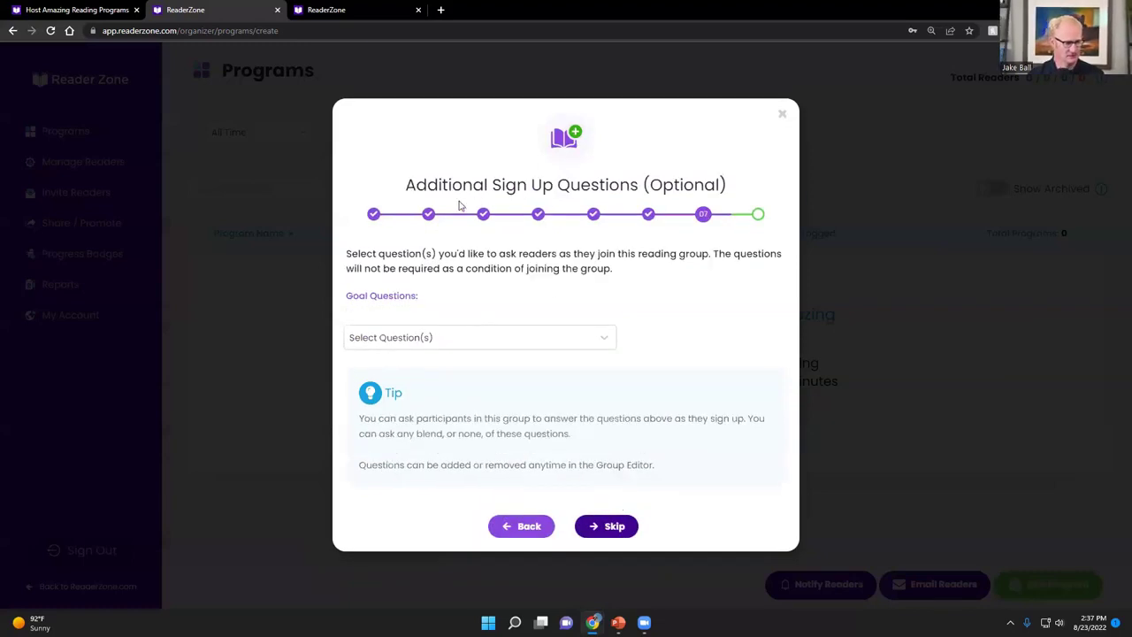
{"action": "left_click", "coordinate": [609, 339]}
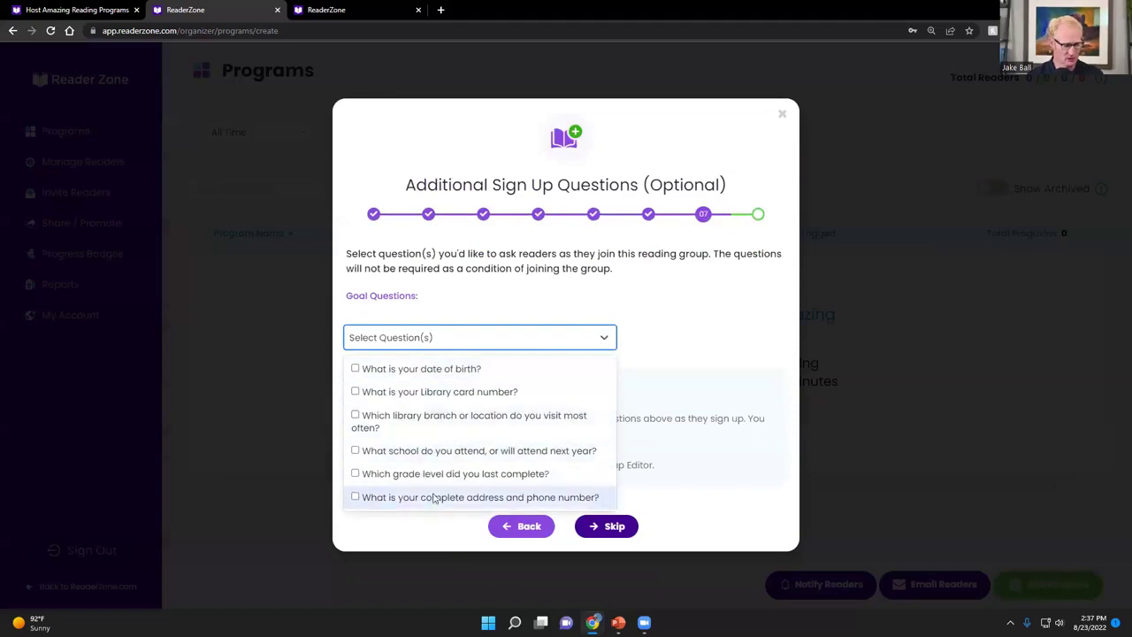
{"action": "left_click", "coordinate": [707, 333]}
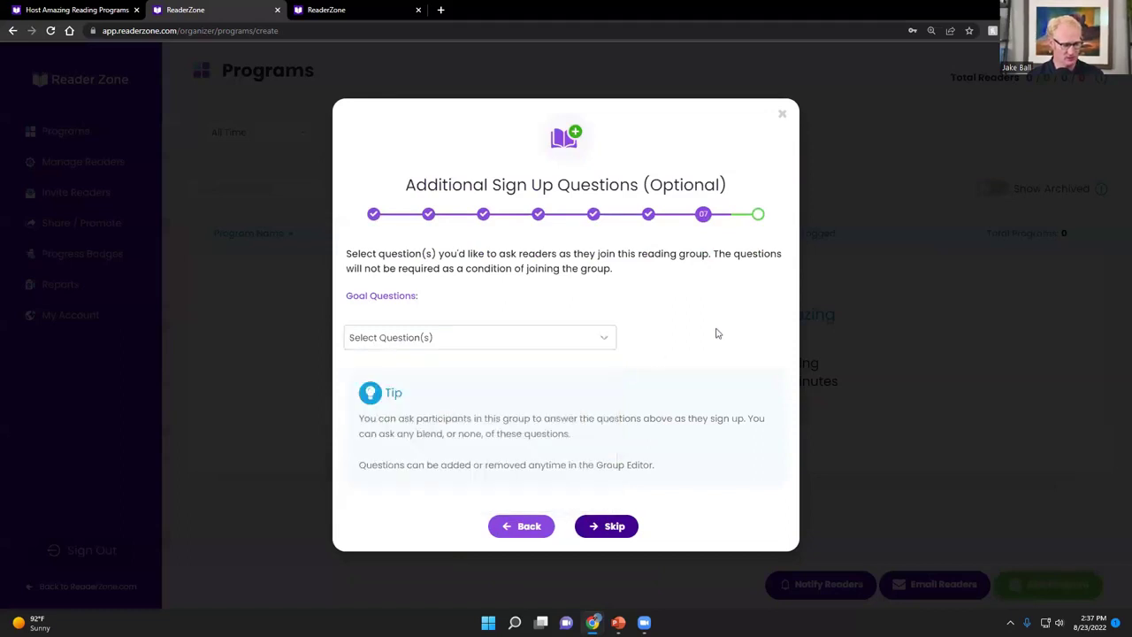
{"action": "left_click", "coordinate": [596, 529]}
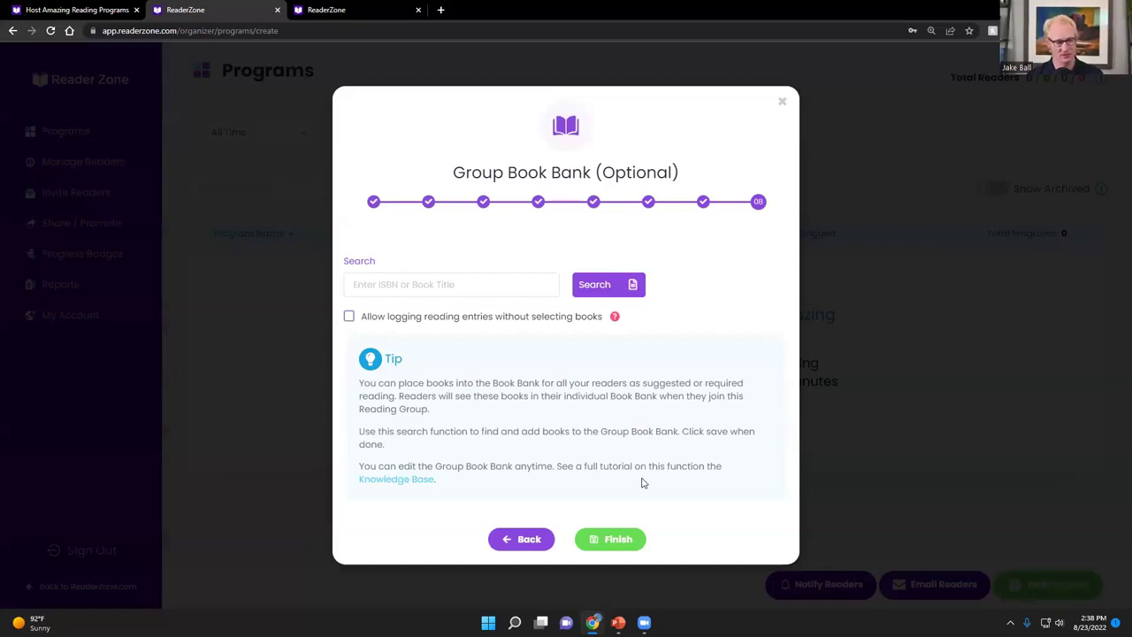
Search for 'Biscuit', add it to the group book bank with a reading option, and finish
{"action": "left_click", "coordinate": [467, 283]}
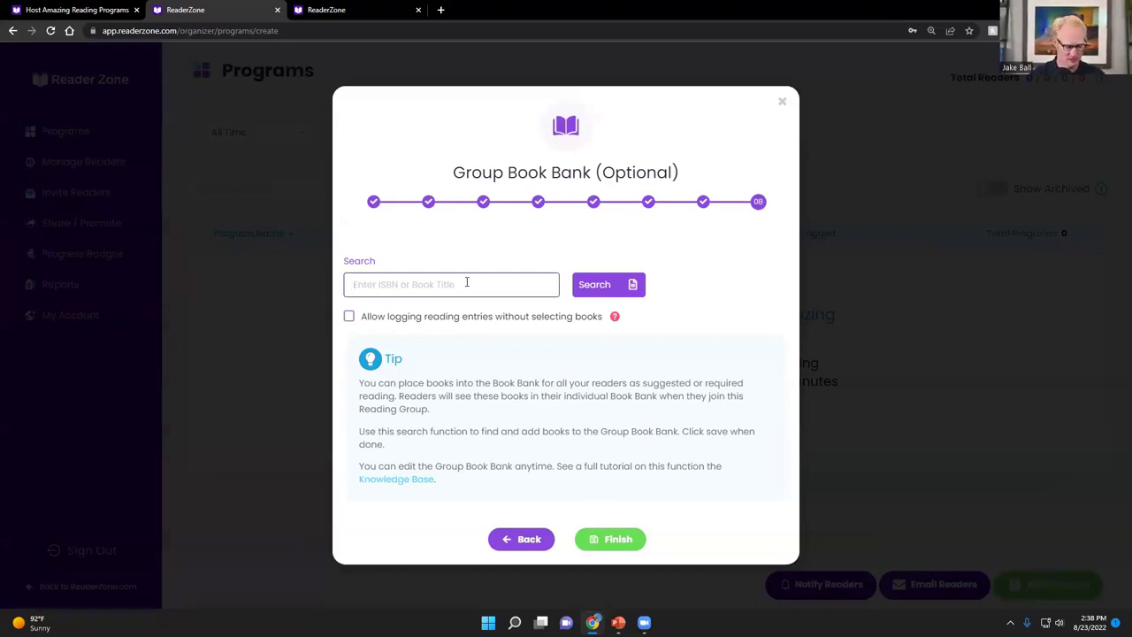
{"action": "type", "text": "Biscuit"}
{"action": "left_click", "coordinate": [595, 287]}
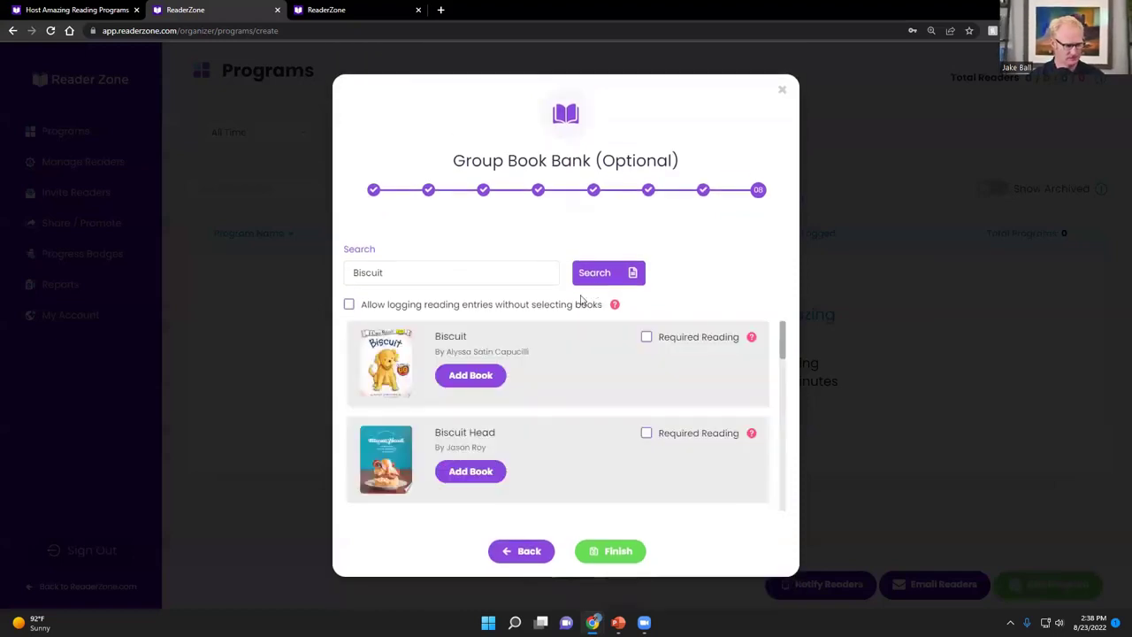
{"action": "left_click", "coordinate": [479, 379]}
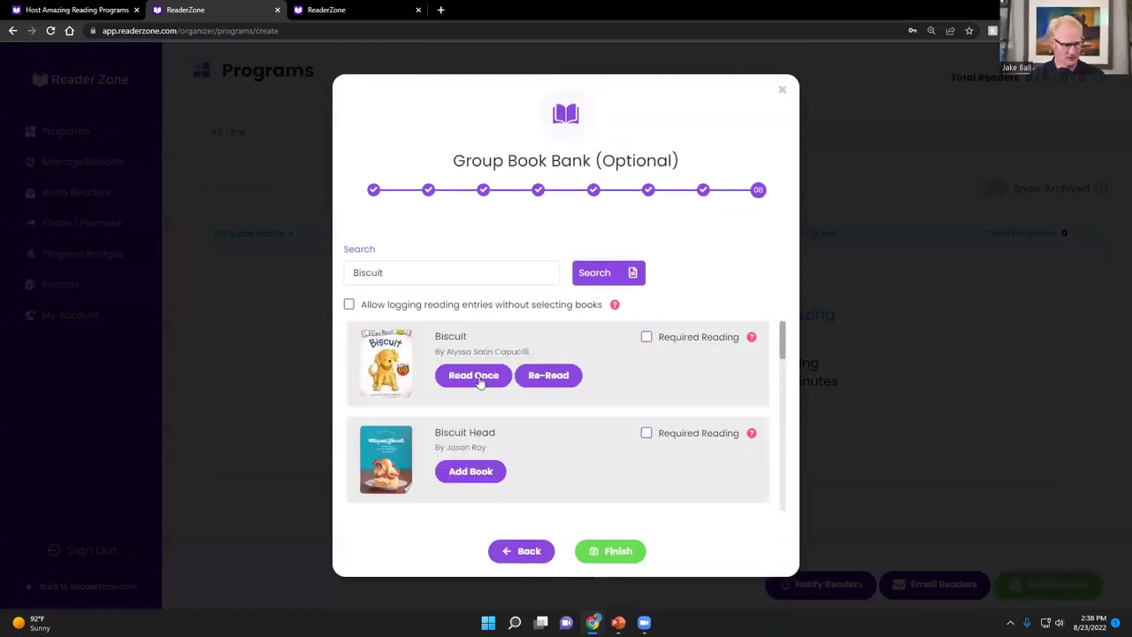
{"action": "left_click", "coordinate": [549, 380]}
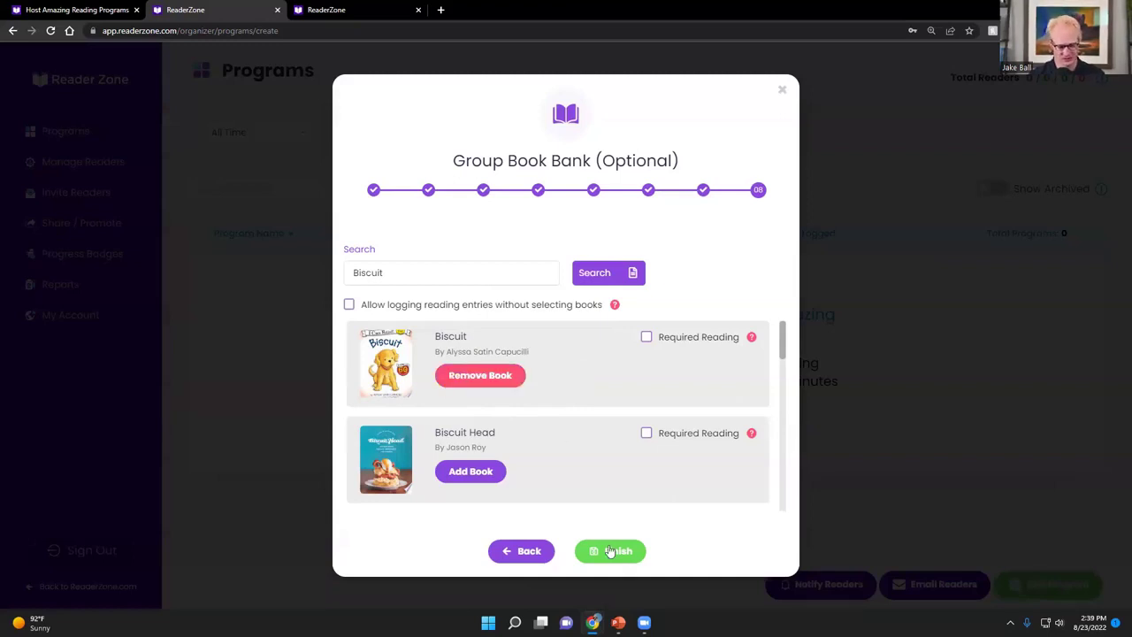
{"action": "left_click", "coordinate": [609, 551]}
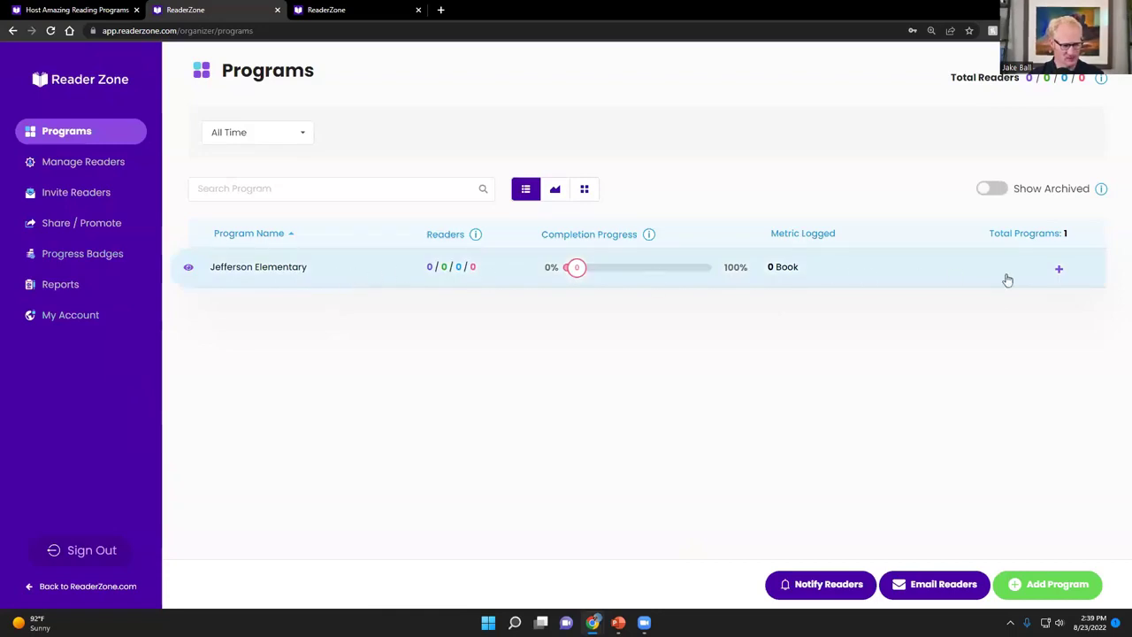
Open Jefferson Elementary's groups and expand the Kindergarten Readers row's settings
{"action": "left_click", "coordinate": [1059, 272]}
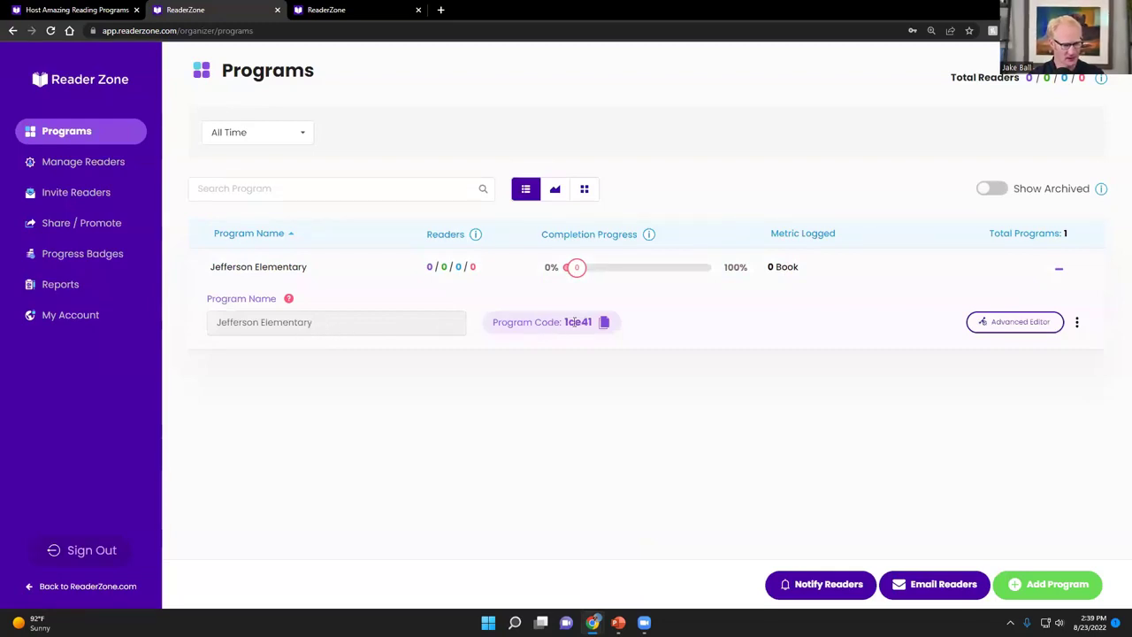
{"action": "left_click", "coordinate": [1058, 269]}
{"action": "left_click", "coordinate": [350, 279]}
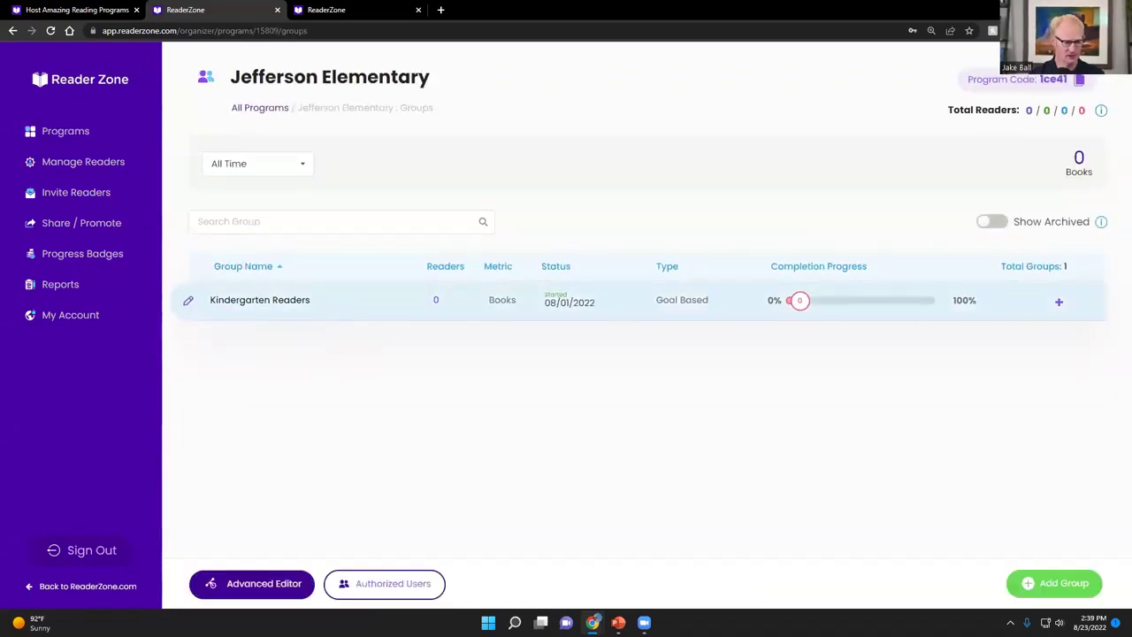
{"action": "left_click", "coordinate": [1059, 305]}
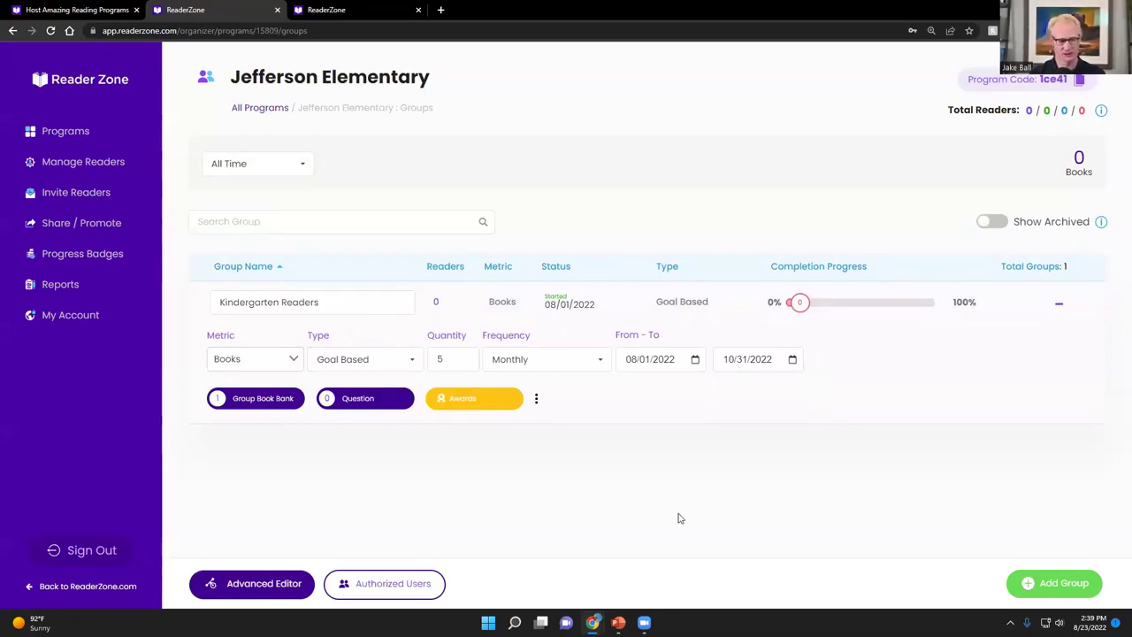
{"action": "left_click", "coordinate": [1057, 586]}
Name the new group 'First Graders', make it Goal-Based, and measure reading in Minutes
{"action": "left_click", "coordinate": [542, 297]}
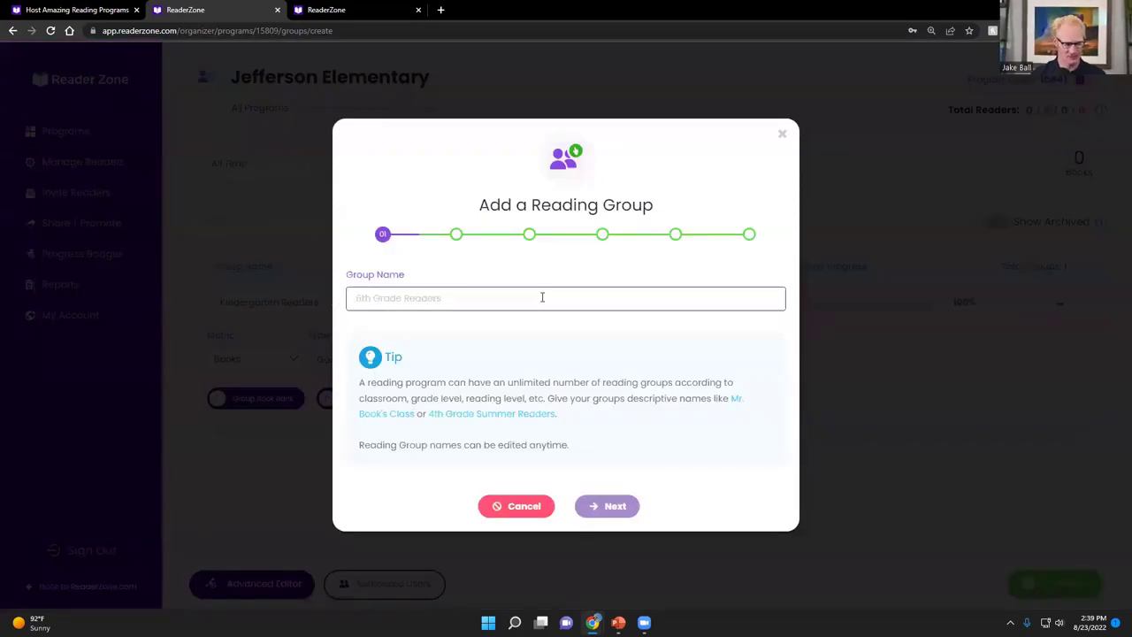
{"action": "type", "text": "First Graders"}
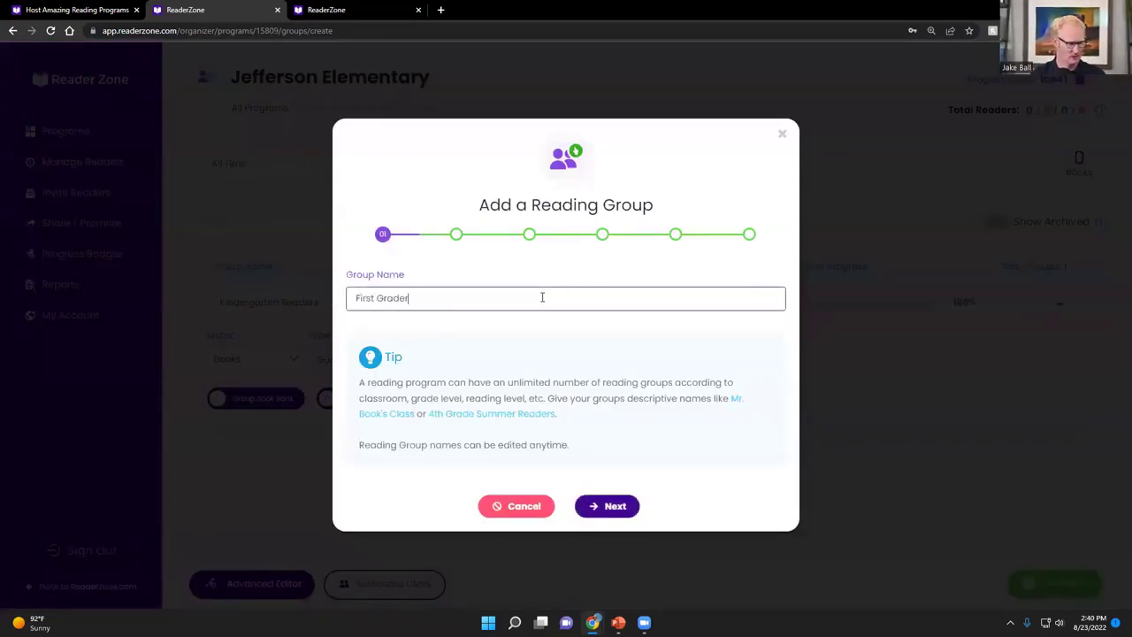
{"action": "left_click", "coordinate": [601, 516]}
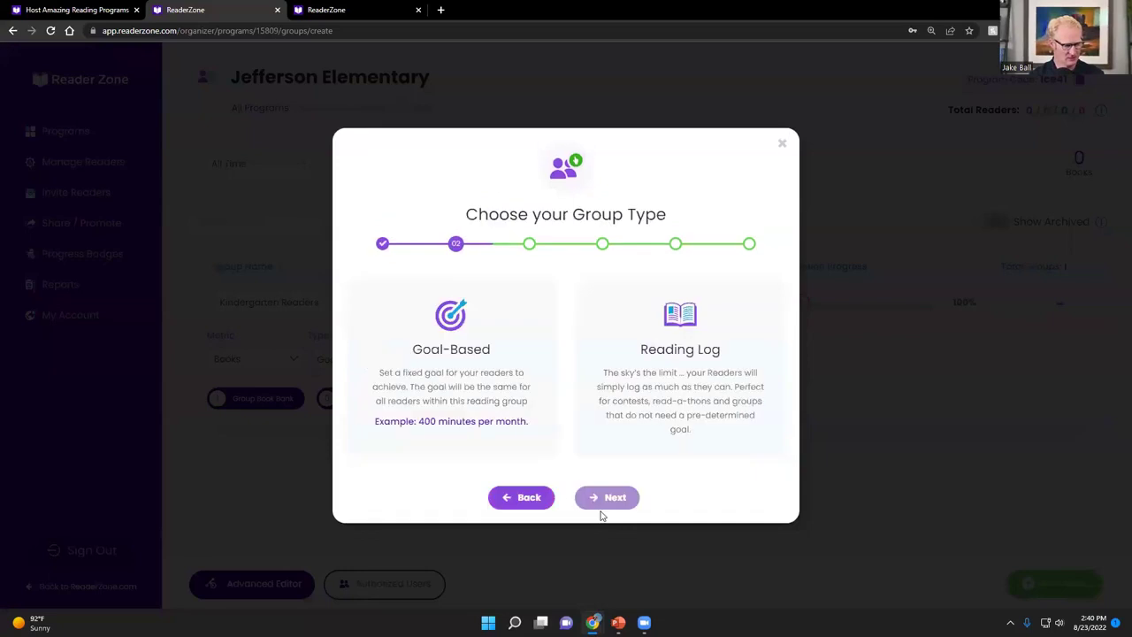
{"action": "left_click", "coordinate": [471, 370]}
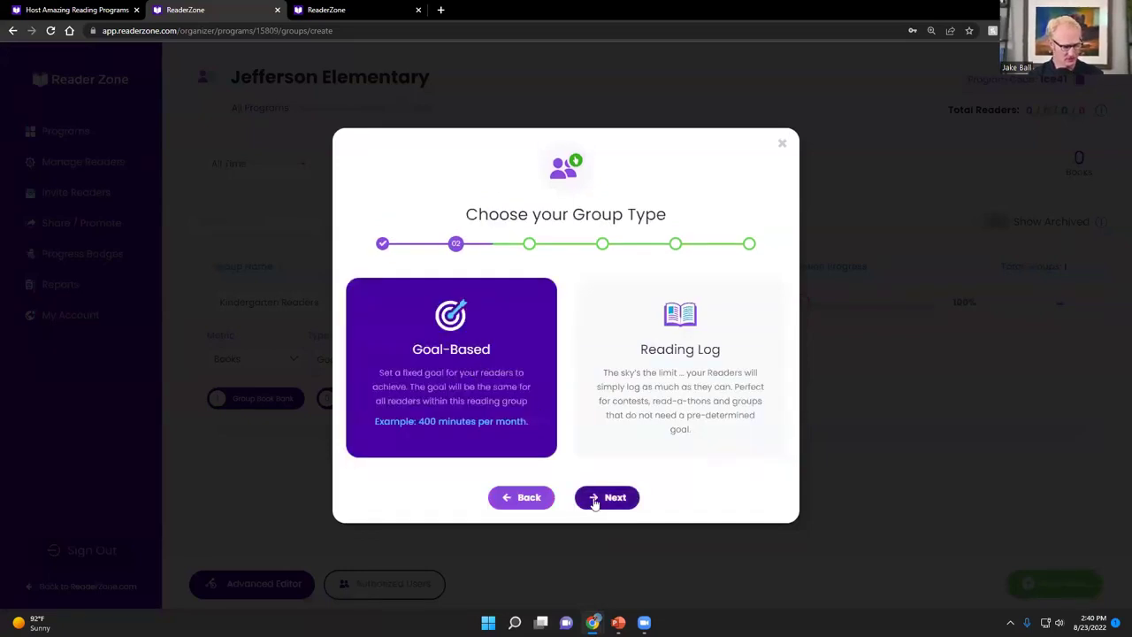
{"action": "left_click", "coordinate": [595, 500]}
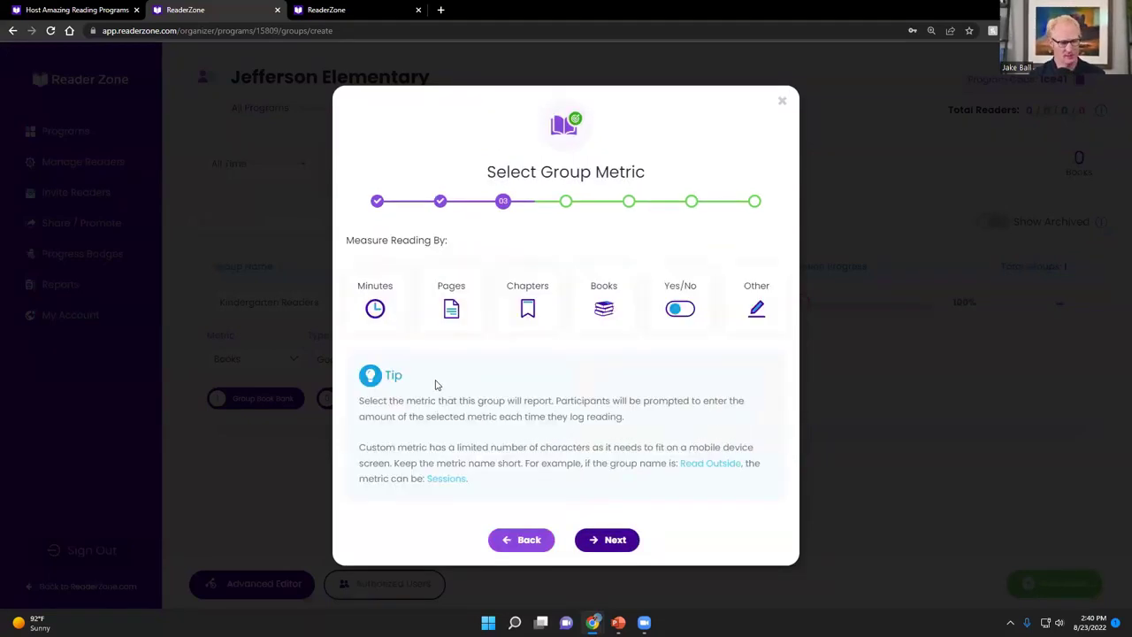
{"action": "left_click", "coordinate": [376, 322]}
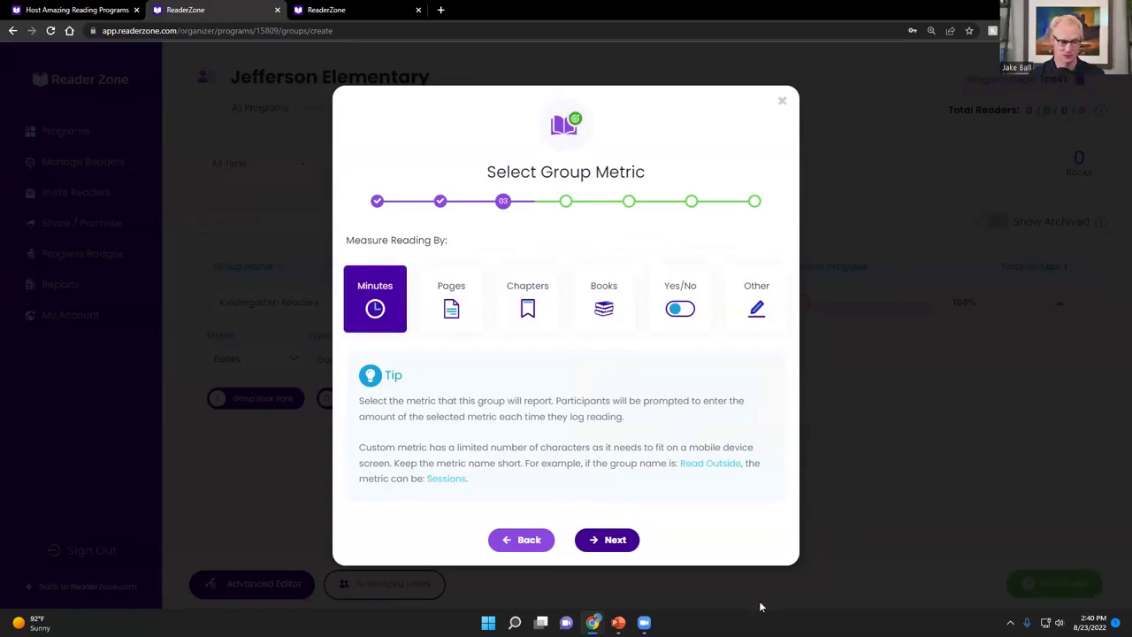
{"action": "left_click", "coordinate": [613, 541]}
Set the First Graders goal to 200 with Monthly frequency
{"action": "left_click", "coordinate": [475, 299]}
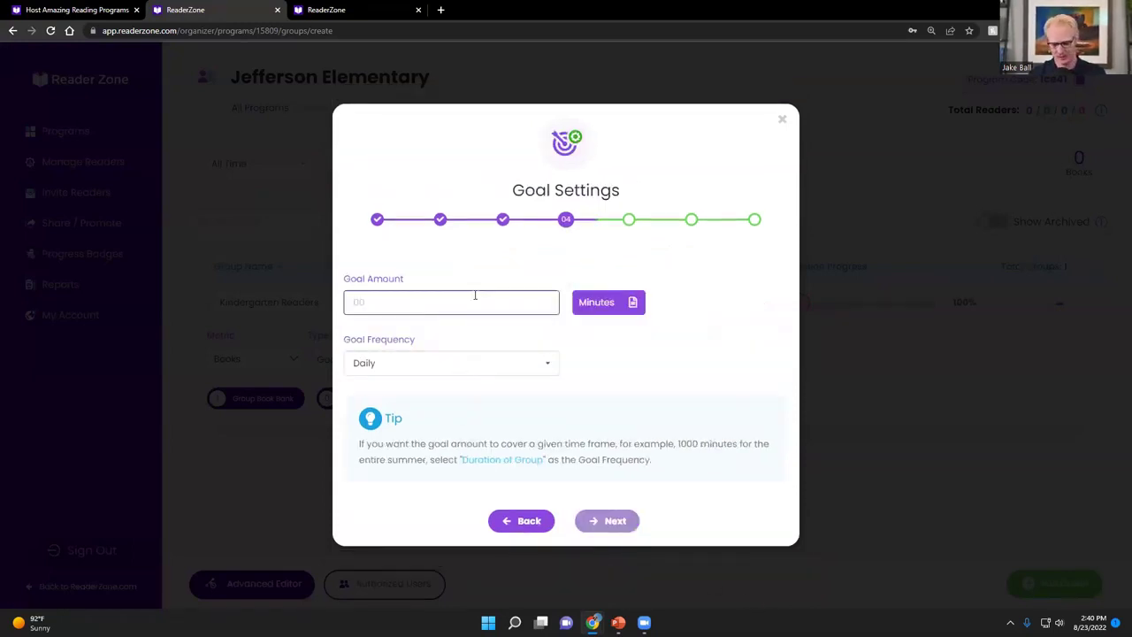
{"action": "type", "text": "200"}
{"action": "left_click", "coordinate": [531, 363]}
{"action": "left_click", "coordinate": [431, 438]}
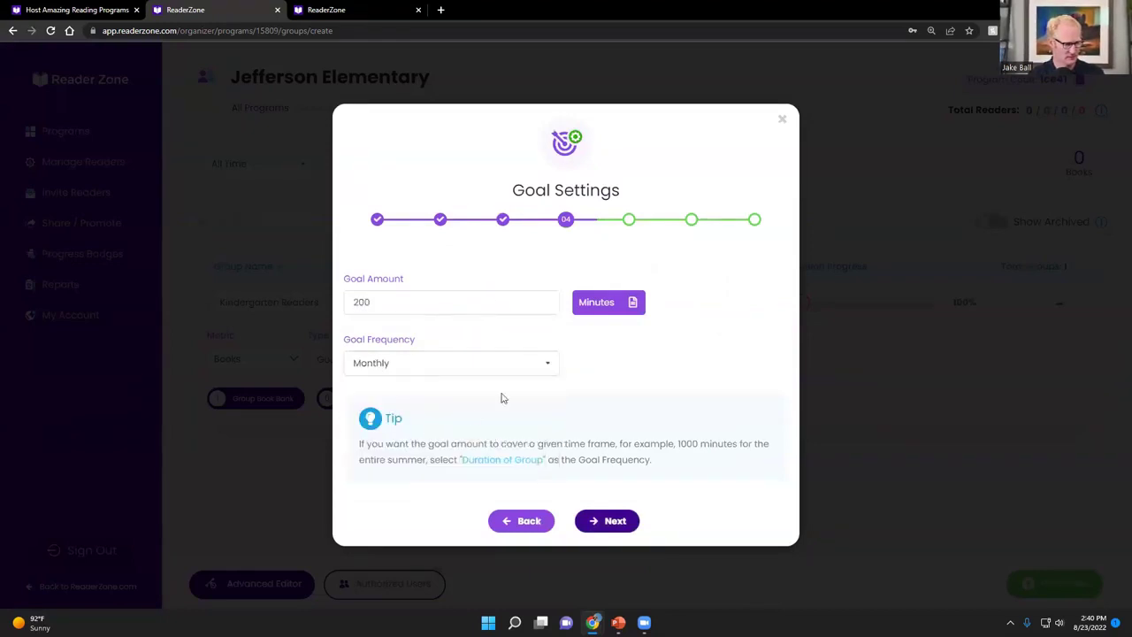
{"action": "left_click", "coordinate": [609, 524]}
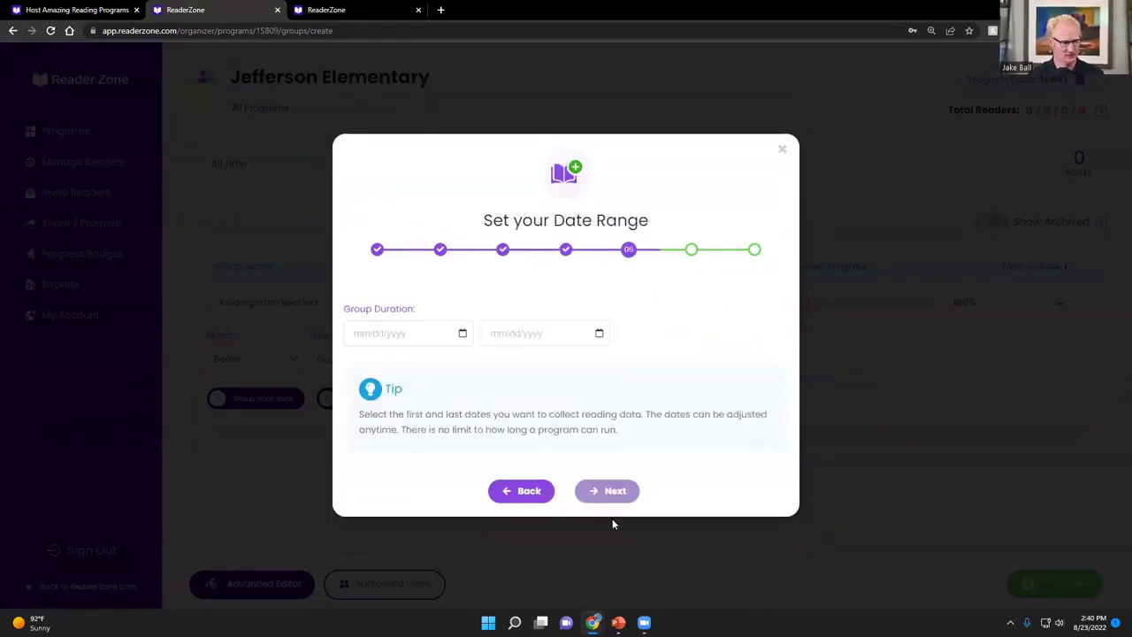
Set the First Graders date range from 08/15/2022 to 12/31/2022
{"action": "left_click", "coordinate": [465, 336]}
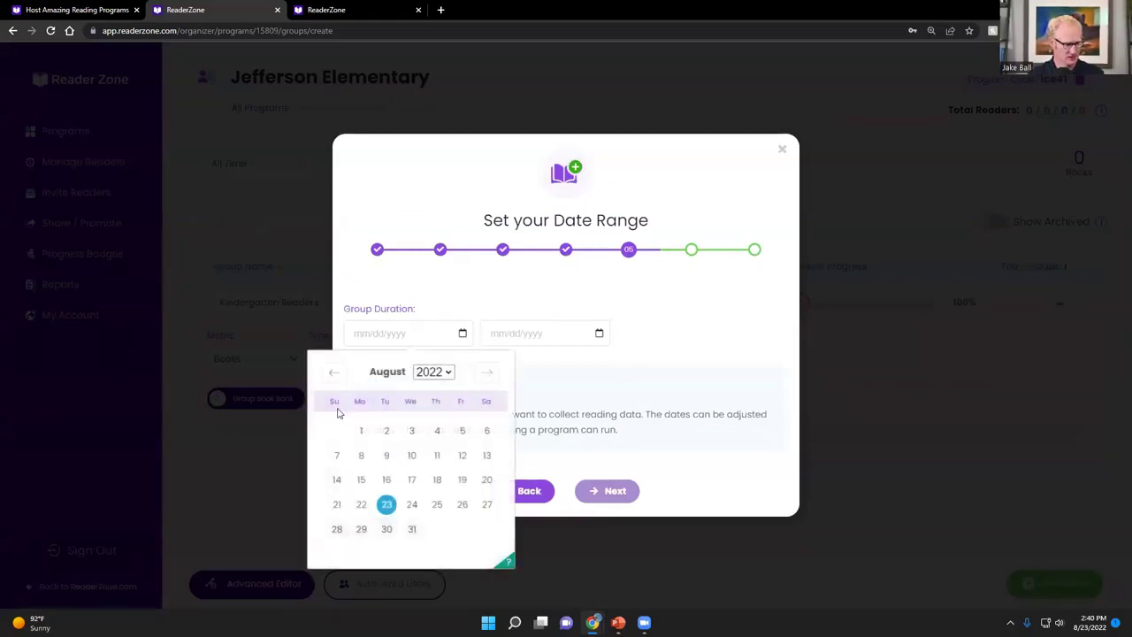
{"action": "left_click", "coordinate": [362, 481]}
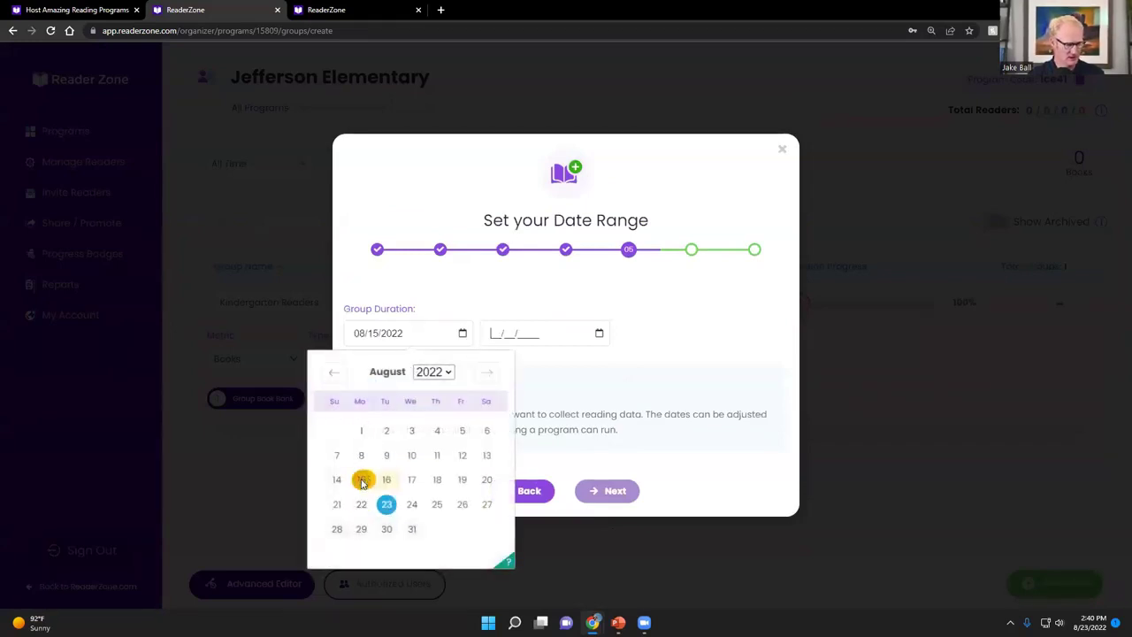
{"action": "left_click", "coordinate": [626, 376]}
{"action": "left_click", "coordinate": [627, 377]}
{"action": "left_click", "coordinate": [627, 376]}
{"action": "left_click", "coordinate": [627, 376]}
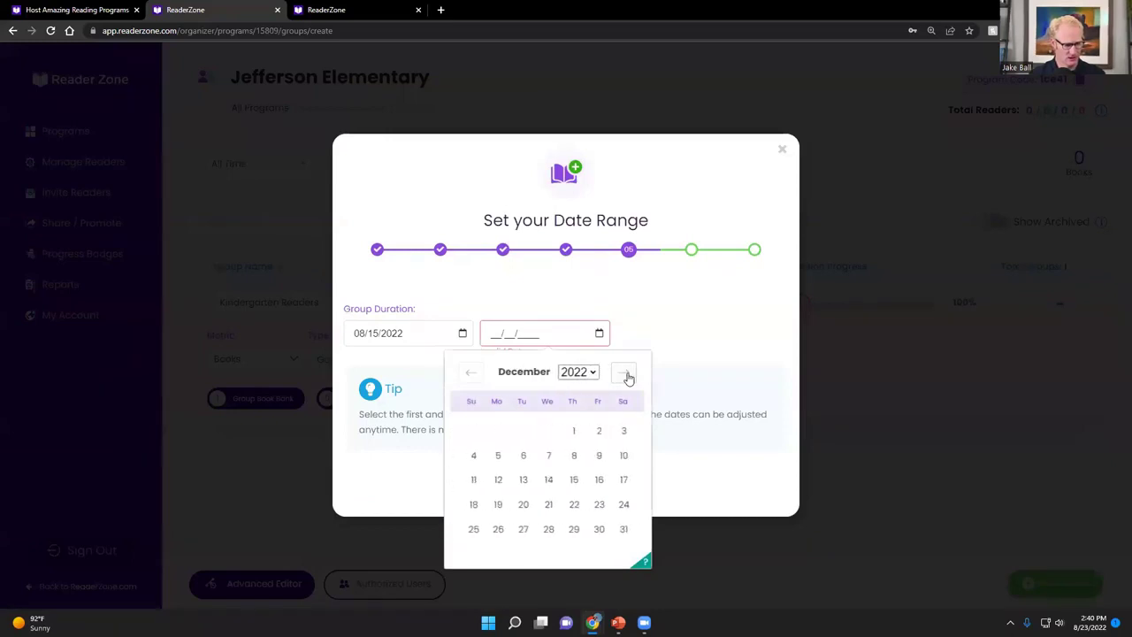
{"action": "left_click", "coordinate": [623, 529]}
Skip the sign-up questions and finish creating the First Graders group
{"action": "left_click", "coordinate": [618, 493]}
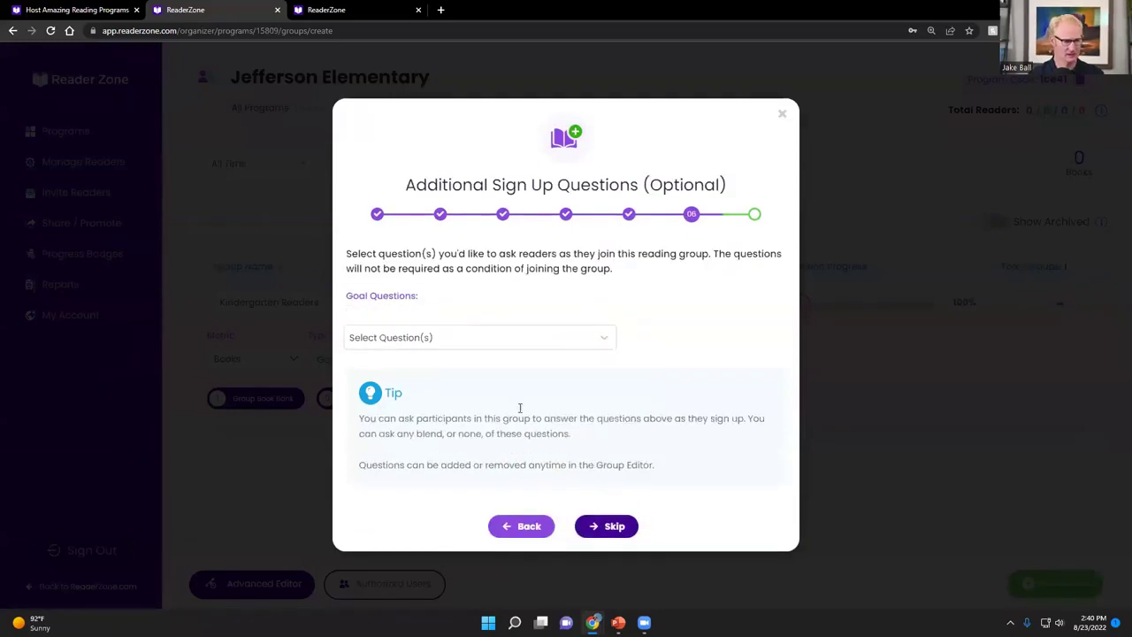
{"action": "left_click", "coordinate": [601, 527]}
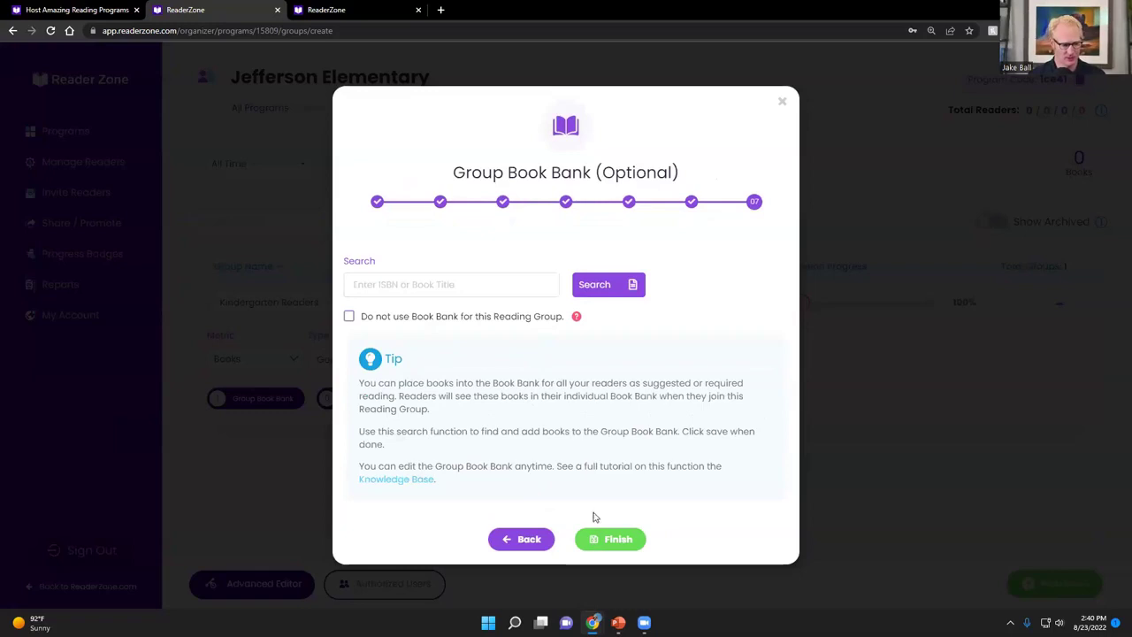
{"action": "left_click", "coordinate": [606, 538]}
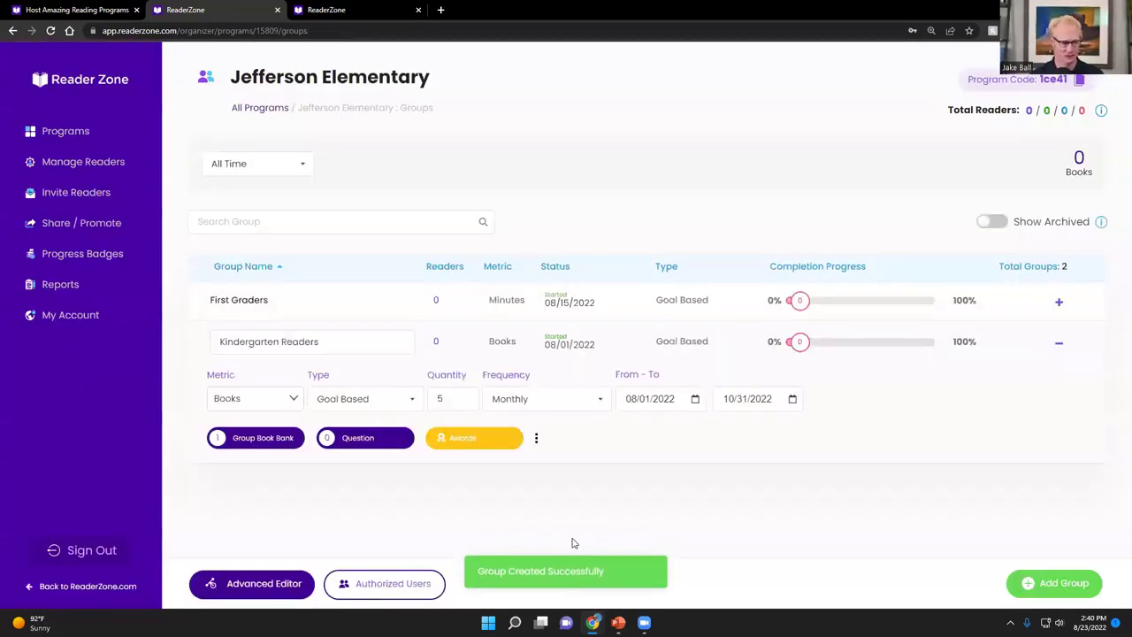
Add another group named after a teacher's class
{"action": "left_click", "coordinate": [1023, 593]}
{"action": "left_click", "coordinate": [431, 296]}
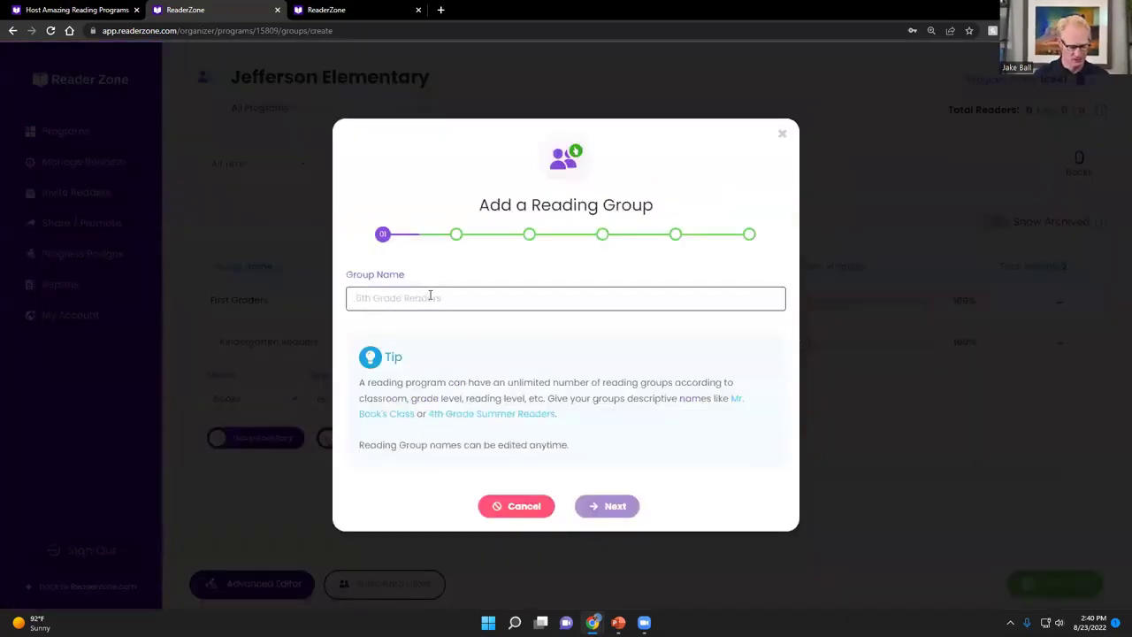
{"action": "type", "text": "M"}
{"action": "type", "text": "r. Jones Class"}
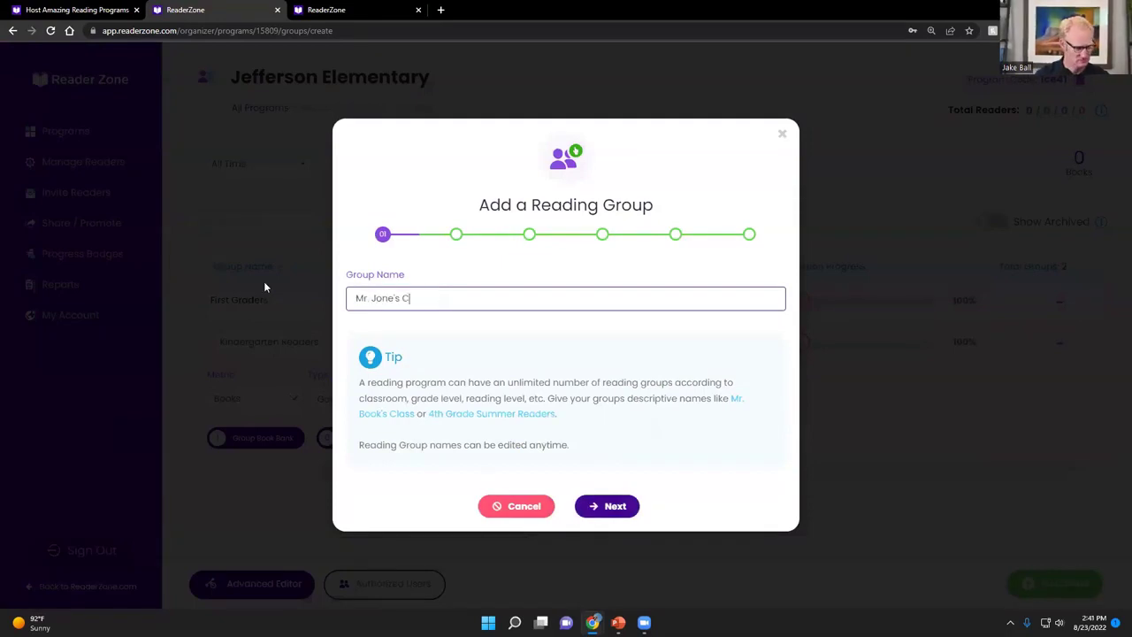
{"action": "left_click", "coordinate": [601, 506]}
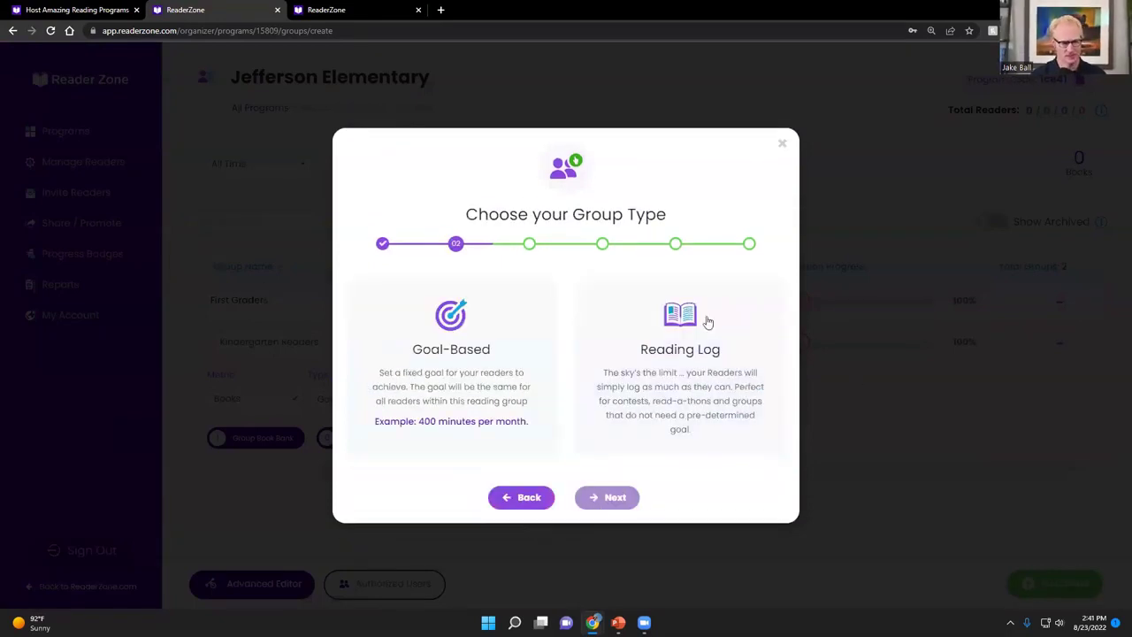
Make the class group a Reading Log that promotes reading
{"action": "left_click", "coordinate": [708, 321]}
{"action": "left_click", "coordinate": [617, 498]}
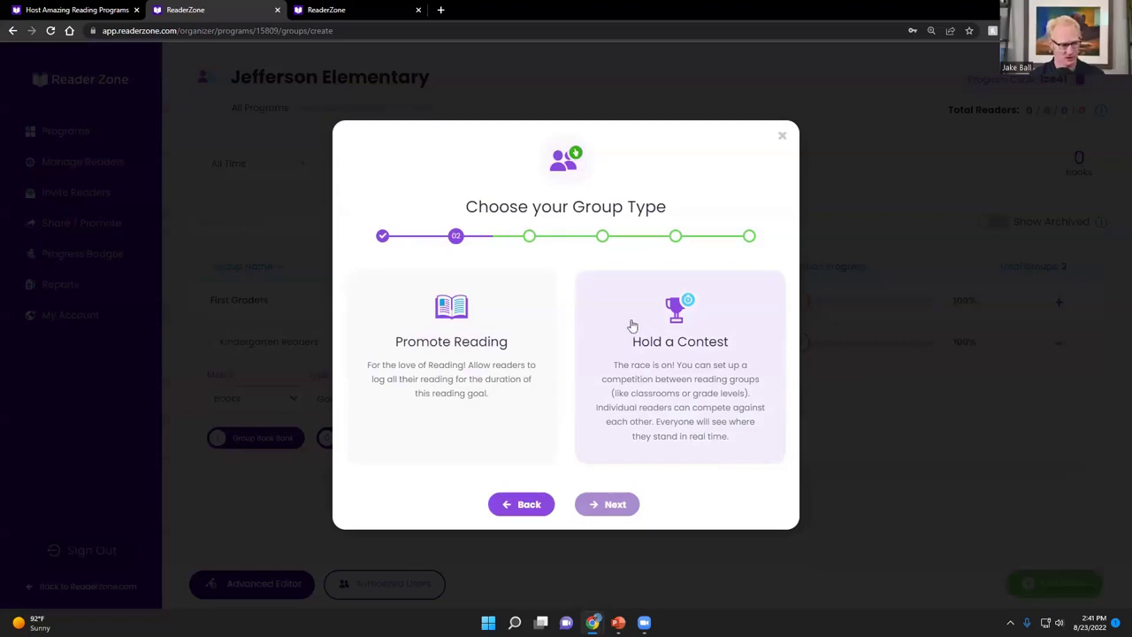
{"action": "left_click", "coordinate": [440, 381]}
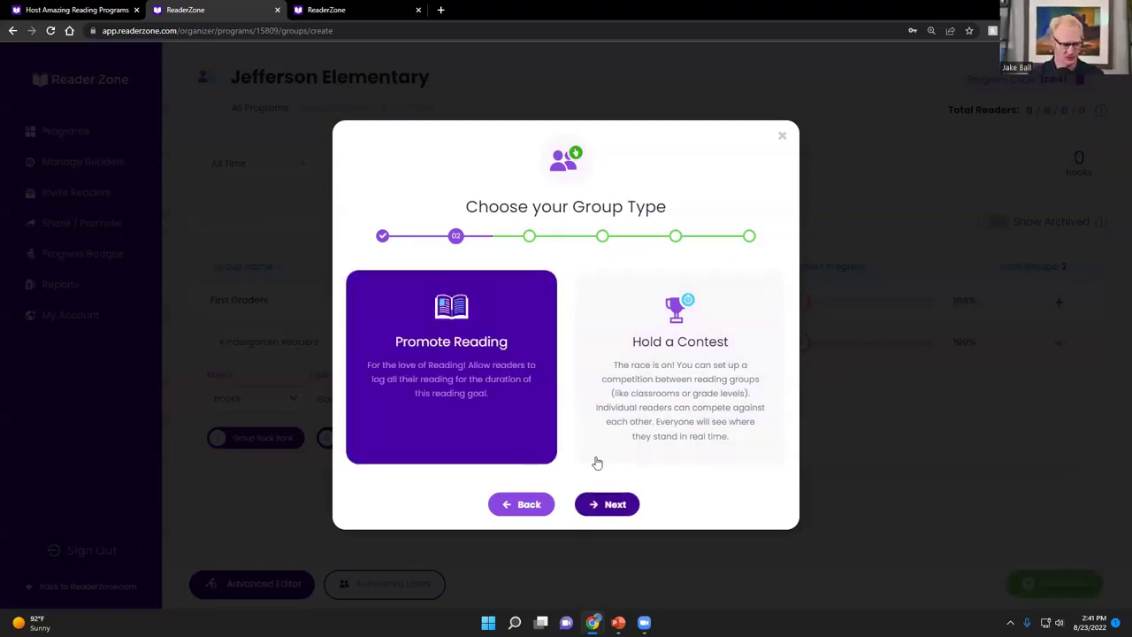
{"action": "left_click", "coordinate": [610, 504]}
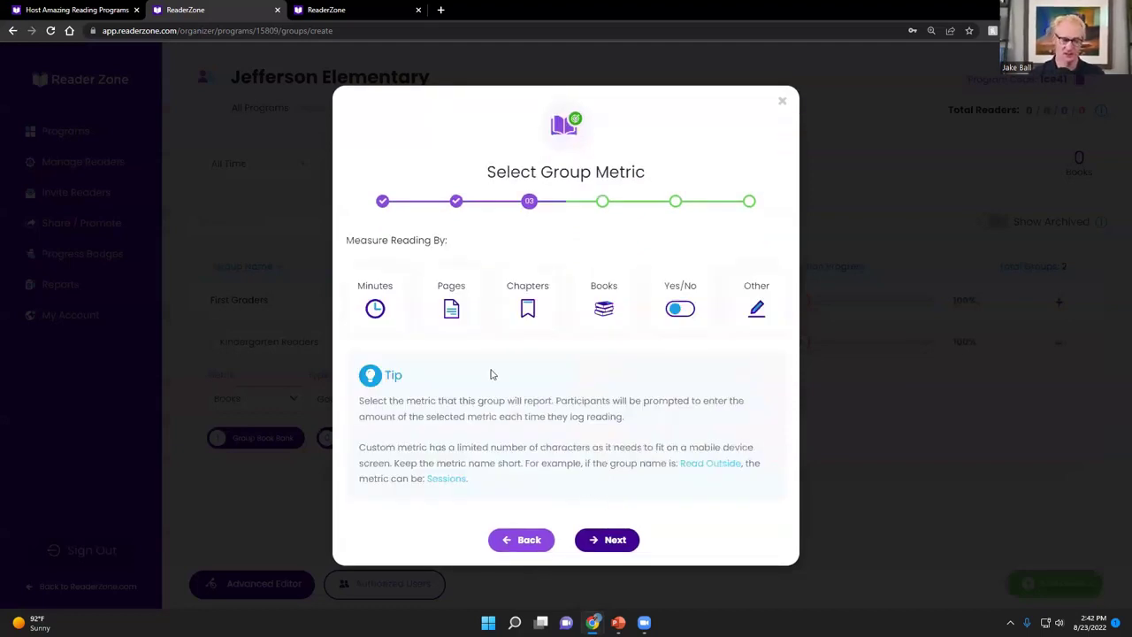
Measure the class group's reading in pages, running 09/01/2022 to 05/31/2023
{"action": "left_click", "coordinate": [462, 322]}
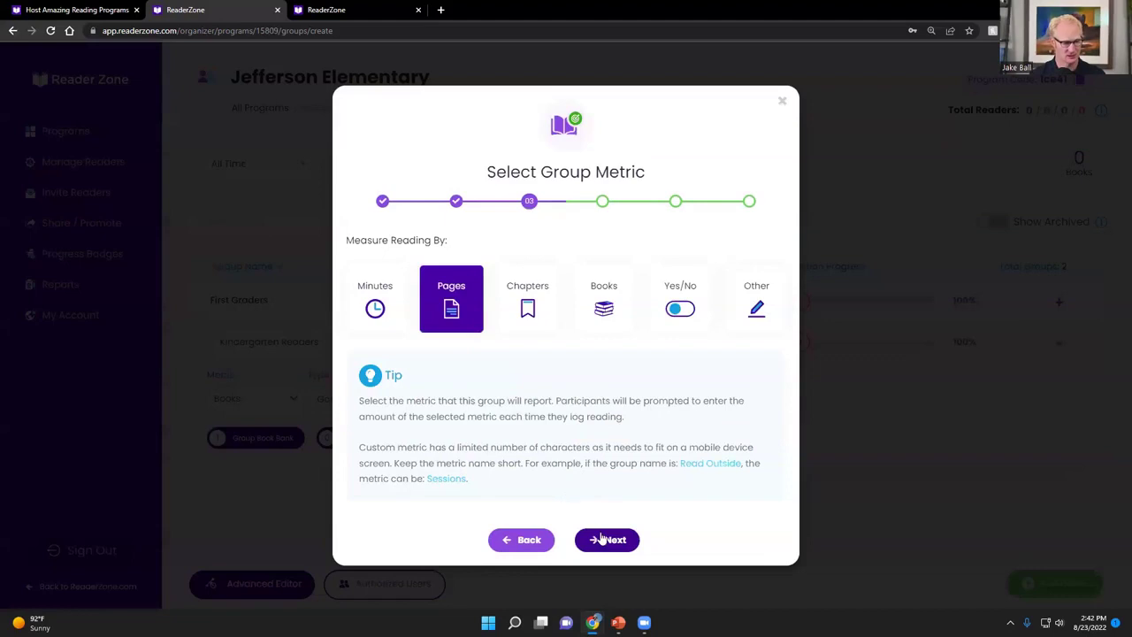
{"action": "left_click", "coordinate": [601, 539]}
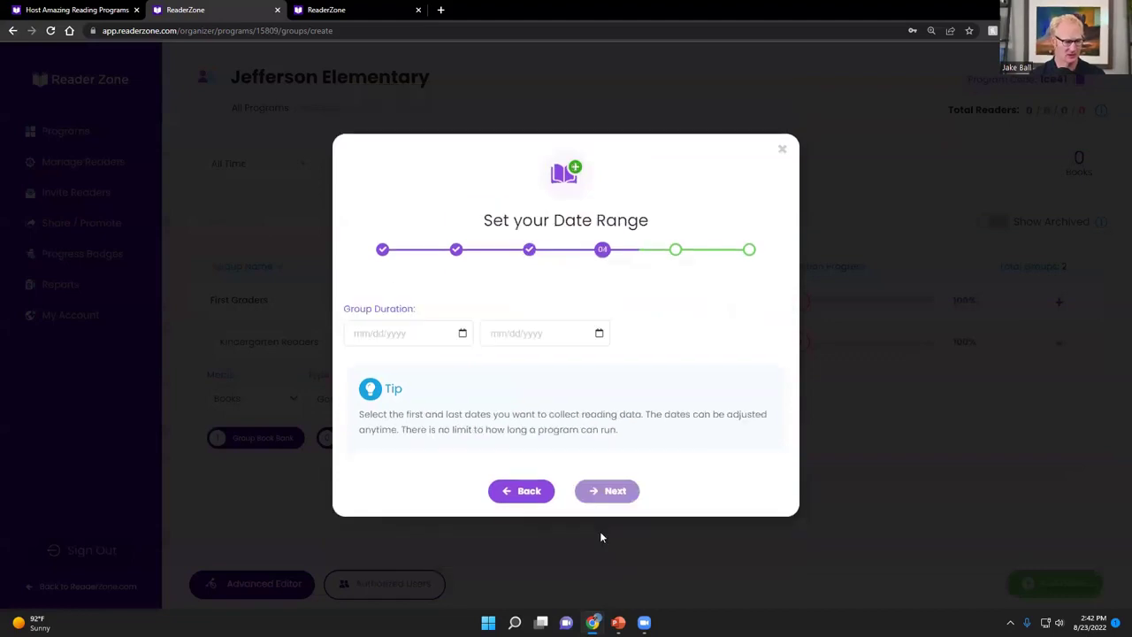
{"action": "left_click", "coordinate": [461, 334]}
{"action": "left_click", "coordinate": [489, 378]}
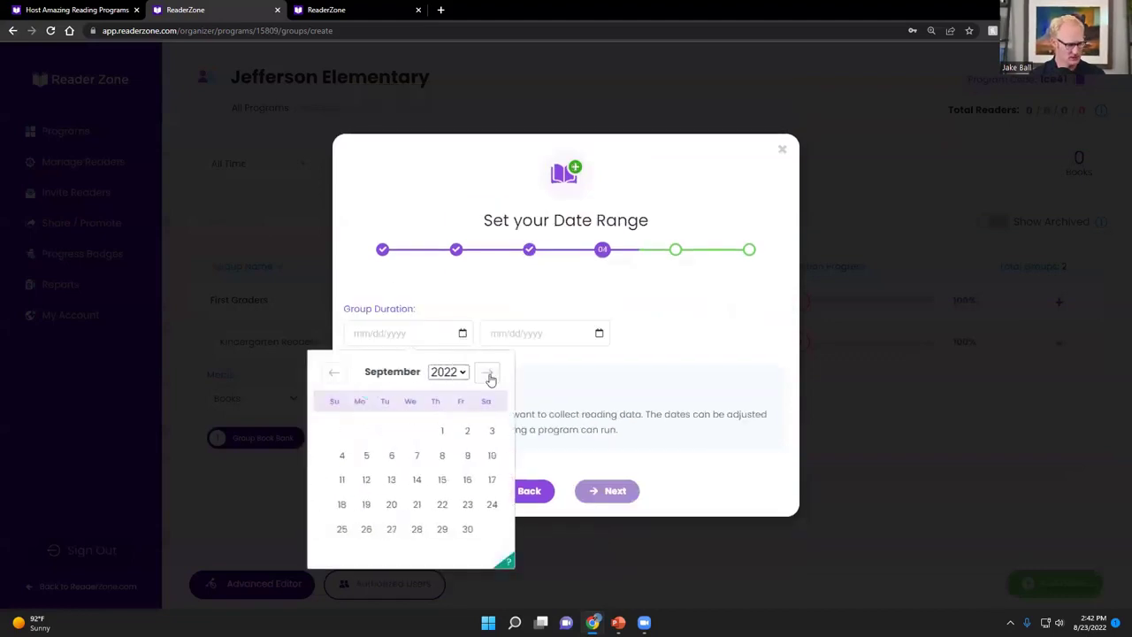
{"action": "left_click", "coordinate": [443, 429]}
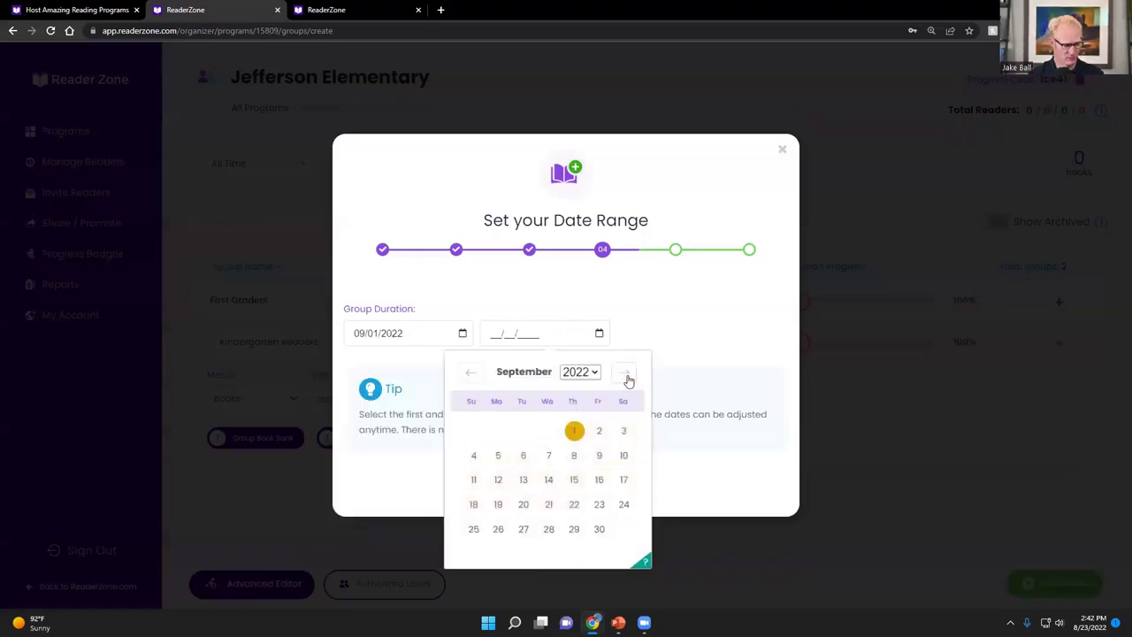
{"action": "left_click", "coordinate": [624, 375]}
{"action": "left_click", "coordinate": [625, 375]}
{"action": "left_click", "coordinate": [625, 375]}
{"action": "left_click", "coordinate": [624, 375]}
{"action": "left_click", "coordinate": [624, 375]}
{"action": "left_click", "coordinate": [625, 375]}
{"action": "left_click", "coordinate": [624, 375]}
{"action": "left_click", "coordinate": [627, 378]}
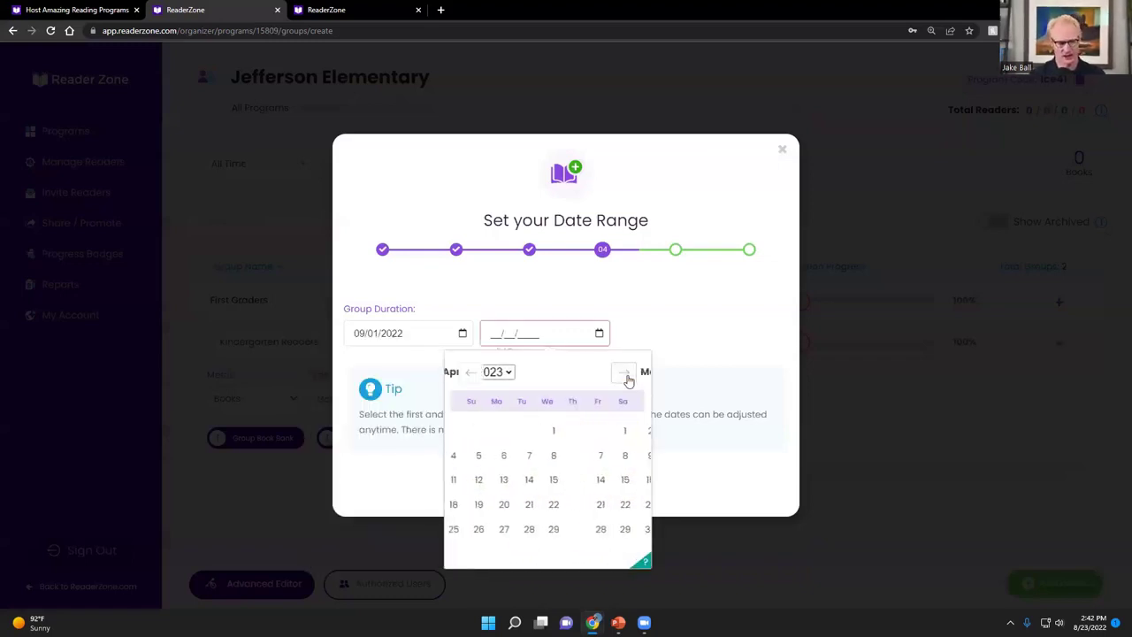
{"action": "left_click", "coordinate": [546, 529]}
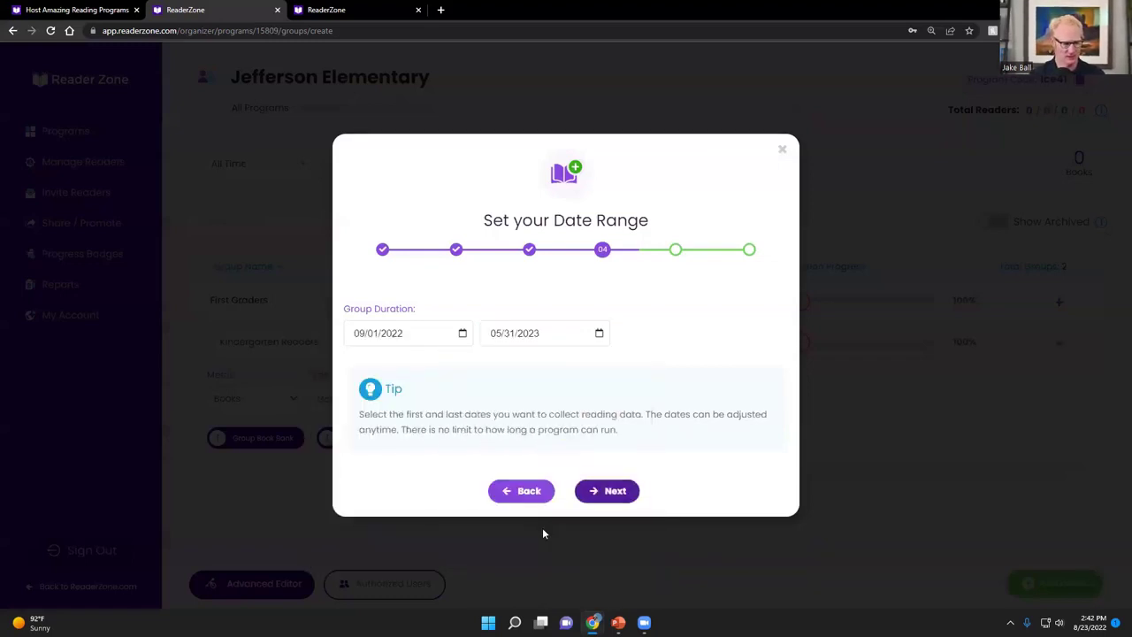
Skip sign-up questions, add 'The Cay' to the book bank, and finish the group
{"action": "left_click", "coordinate": [606, 492]}
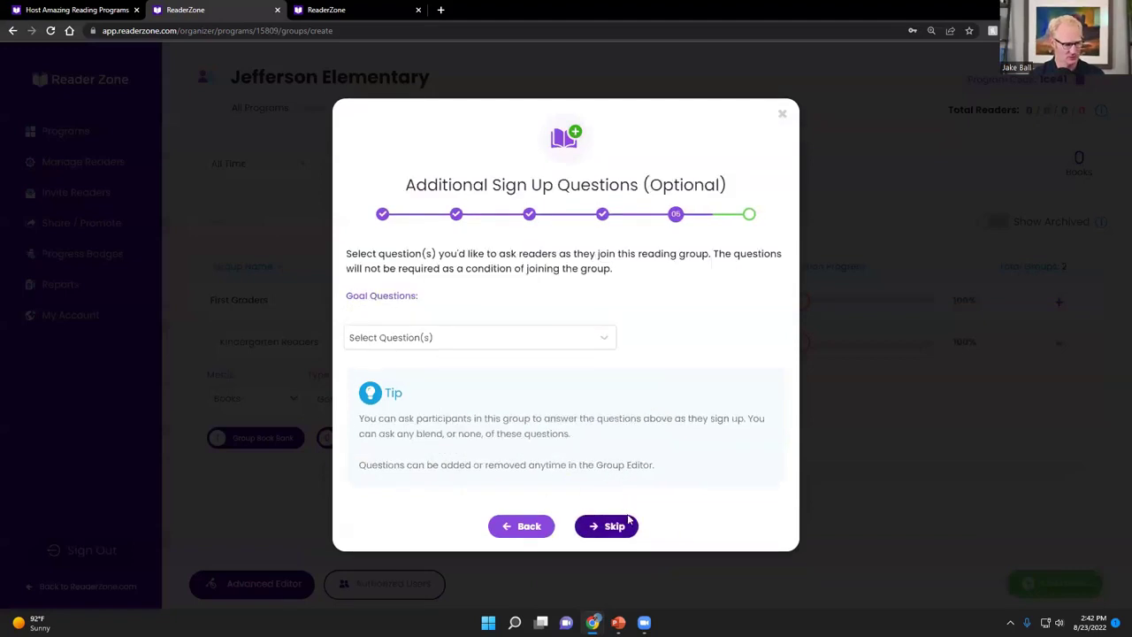
{"action": "left_click", "coordinate": [624, 525]}
{"action": "left_click", "coordinate": [425, 283]}
{"action": "type", "text": "The Cay"}
{"action": "left_click", "coordinate": [610, 291]}
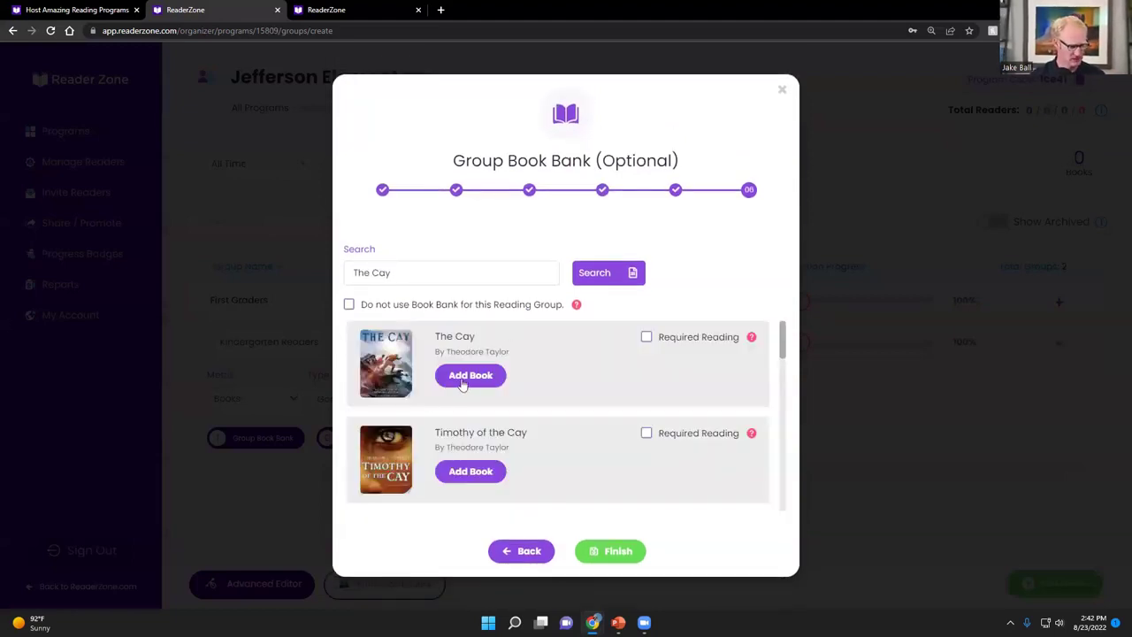
{"action": "left_click", "coordinate": [462, 379]}
{"action": "left_click", "coordinate": [480, 380]}
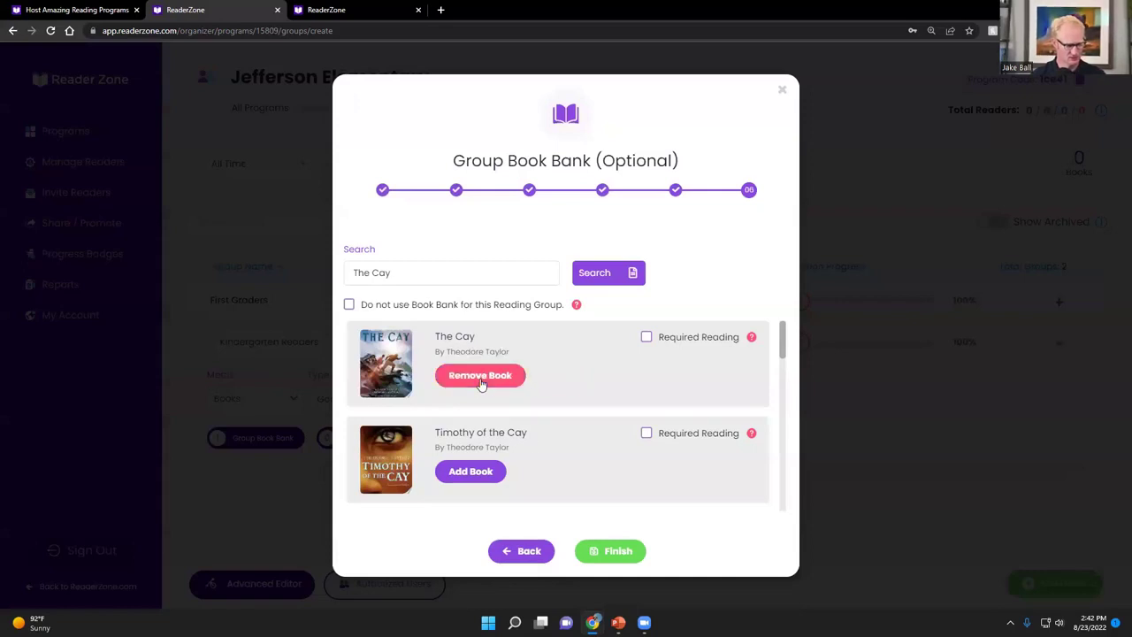
{"action": "left_click", "coordinate": [618, 552]}
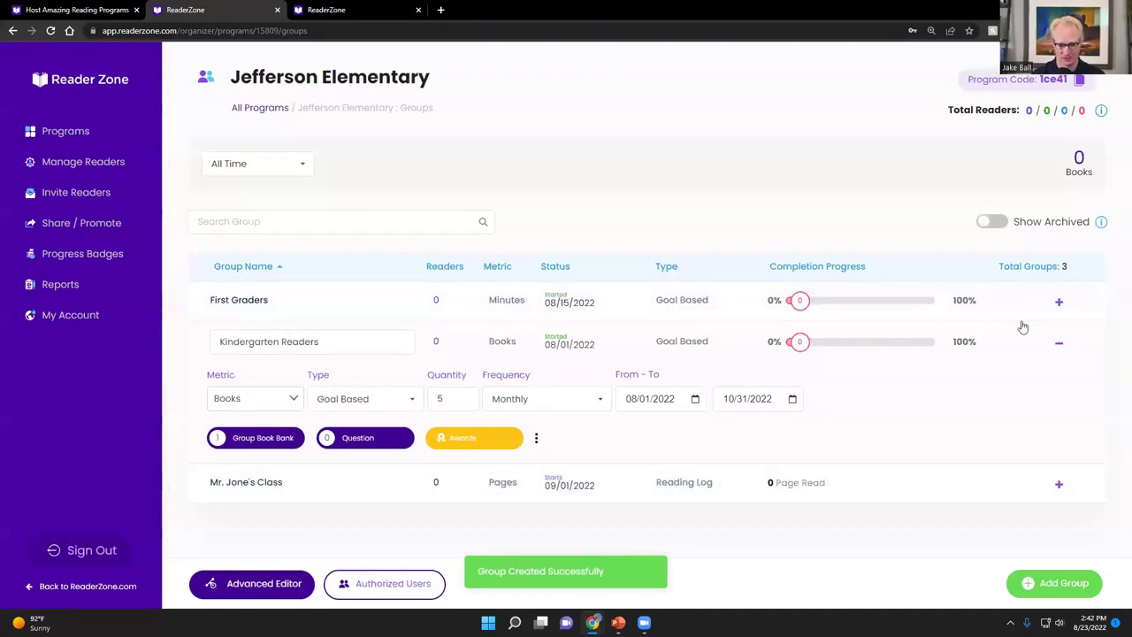
Collapse the Kindergarten Readers row details in ReaderZone
{"action": "left_click", "coordinate": [1059, 348]}
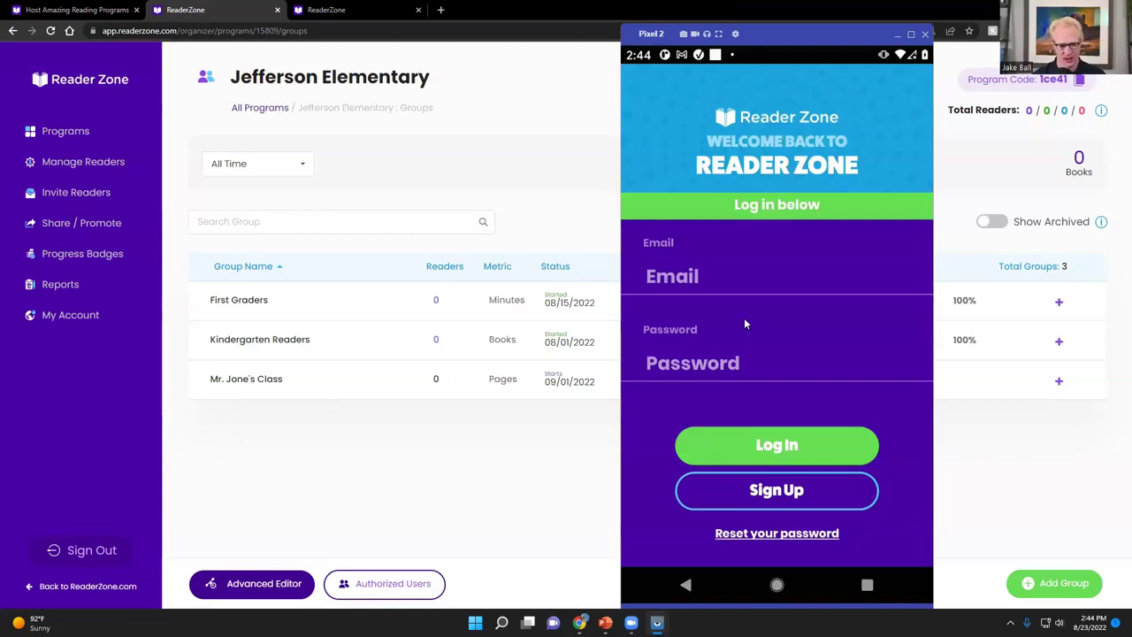
Start a new sign-up and enter the parent's first and last name
{"action": "scroll", "coordinate": [744, 324], "scroll_direction": "down", "scroll_amount": 1}
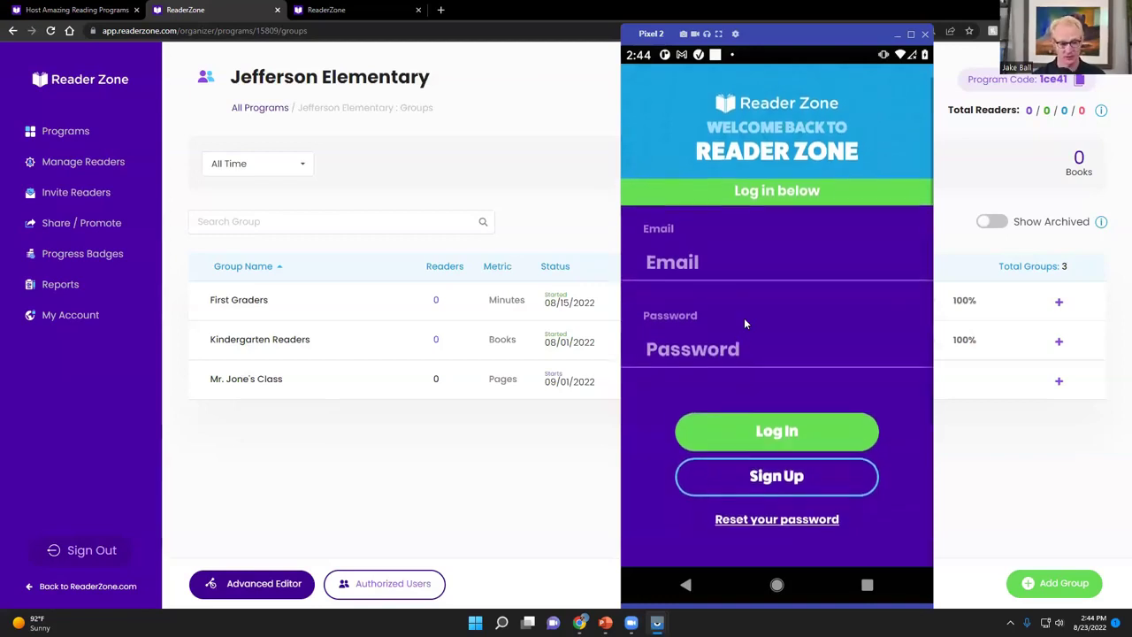
{"action": "scroll", "coordinate": [744, 323], "scroll_direction": "up", "scroll_amount": 1}
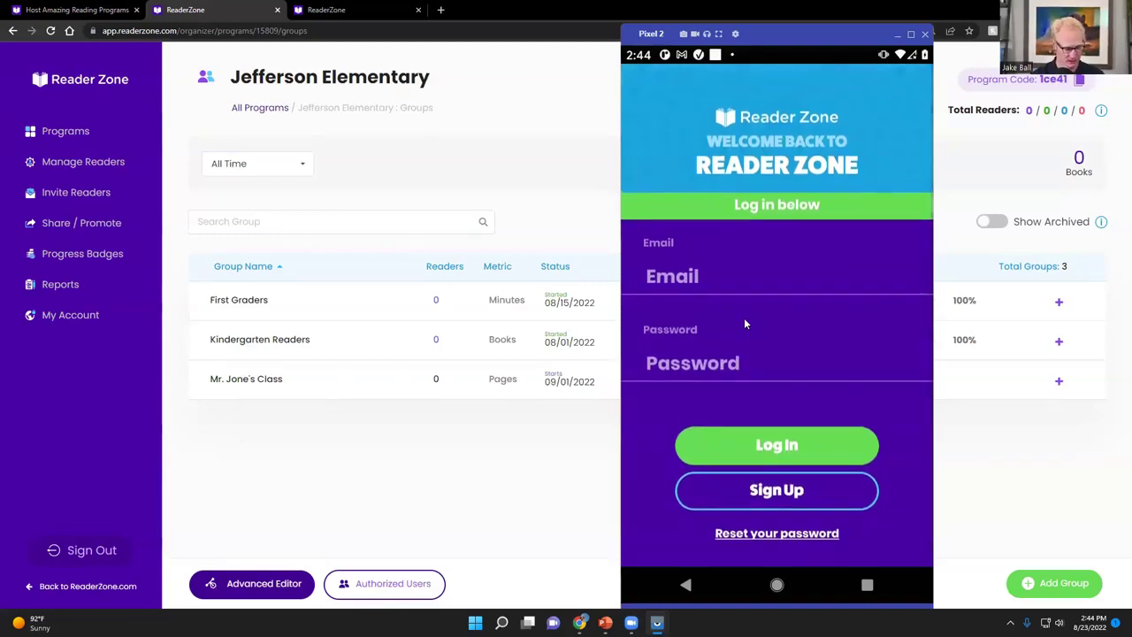
{"action": "left_click", "coordinate": [827, 491]}
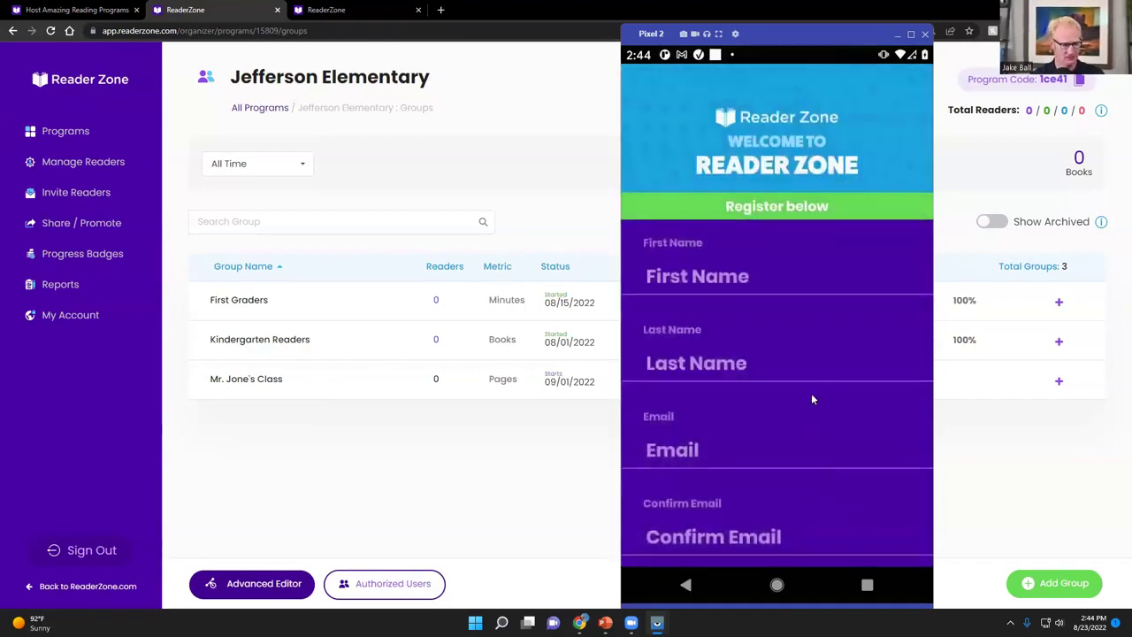
{"action": "left_click", "coordinate": [768, 278]}
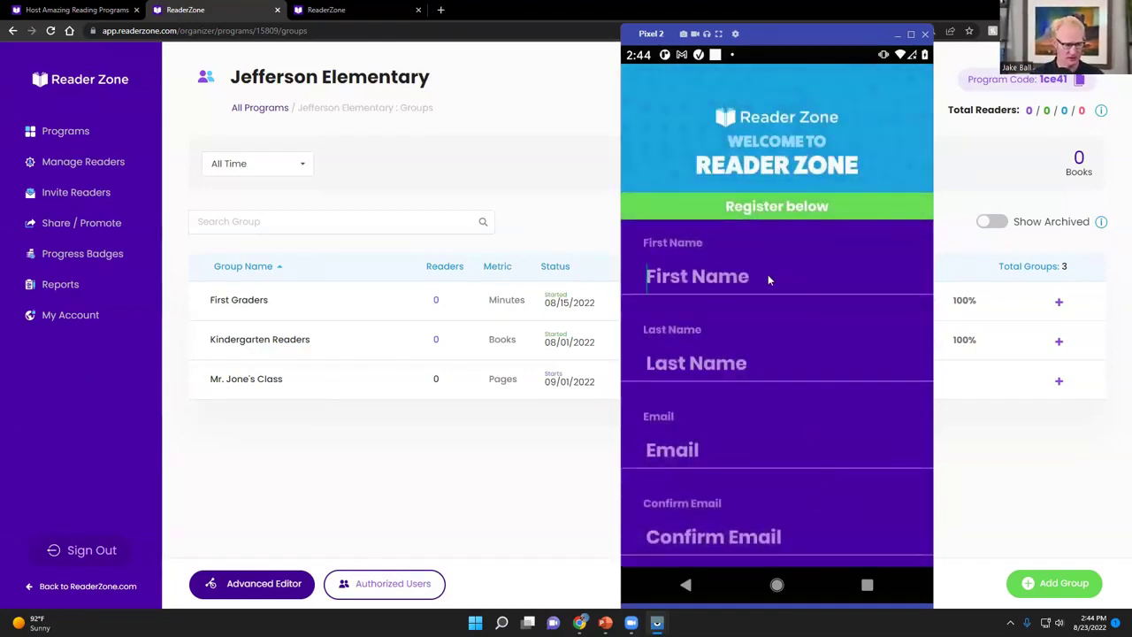
{"action": "type", "text": "Walter"}
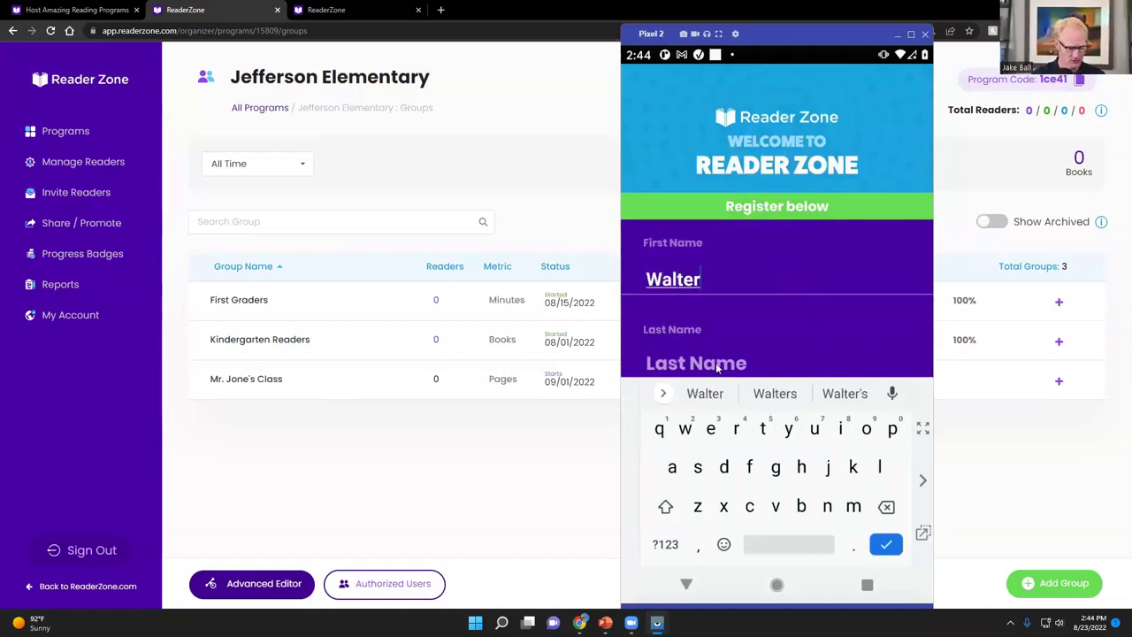
{"action": "left_click", "coordinate": [716, 364]}
{"action": "type", "text": "Reader"}
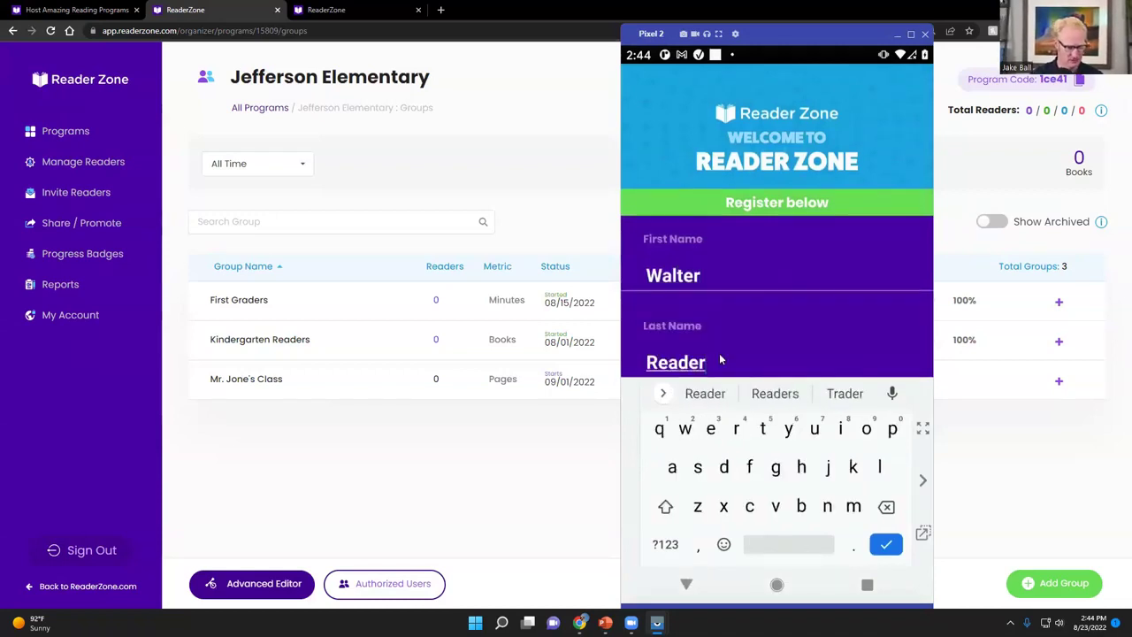
Enter and confirm the account e-mail and password, then submit the registration
{"action": "scroll", "coordinate": [719, 352], "scroll_direction": "down", "scroll_amount": 2}
{"action": "left_click", "coordinate": [687, 331]}
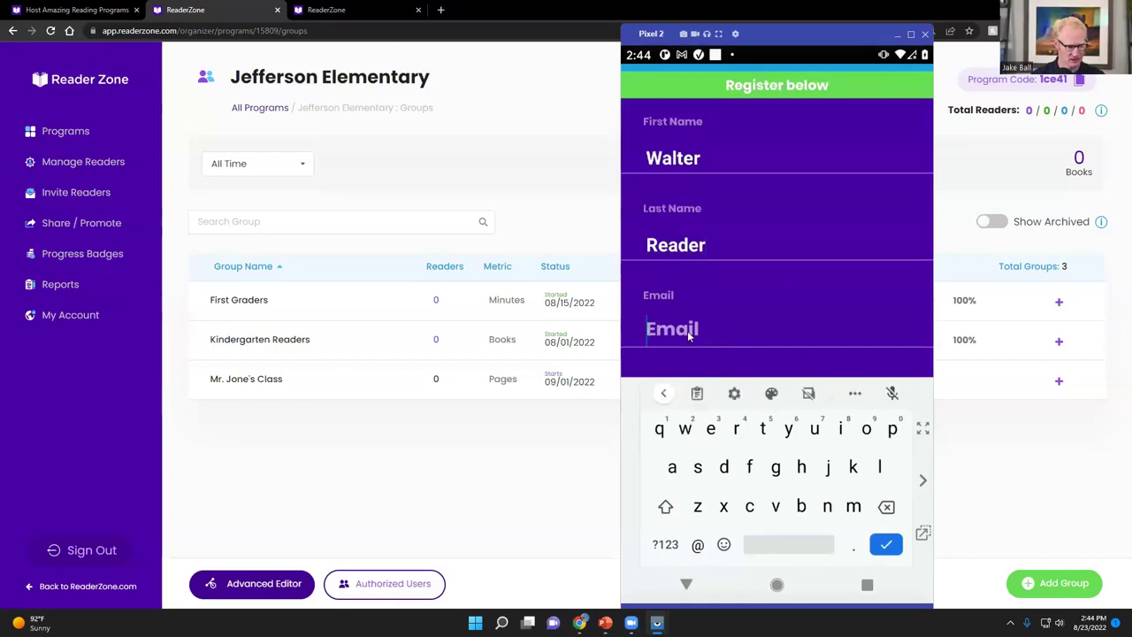
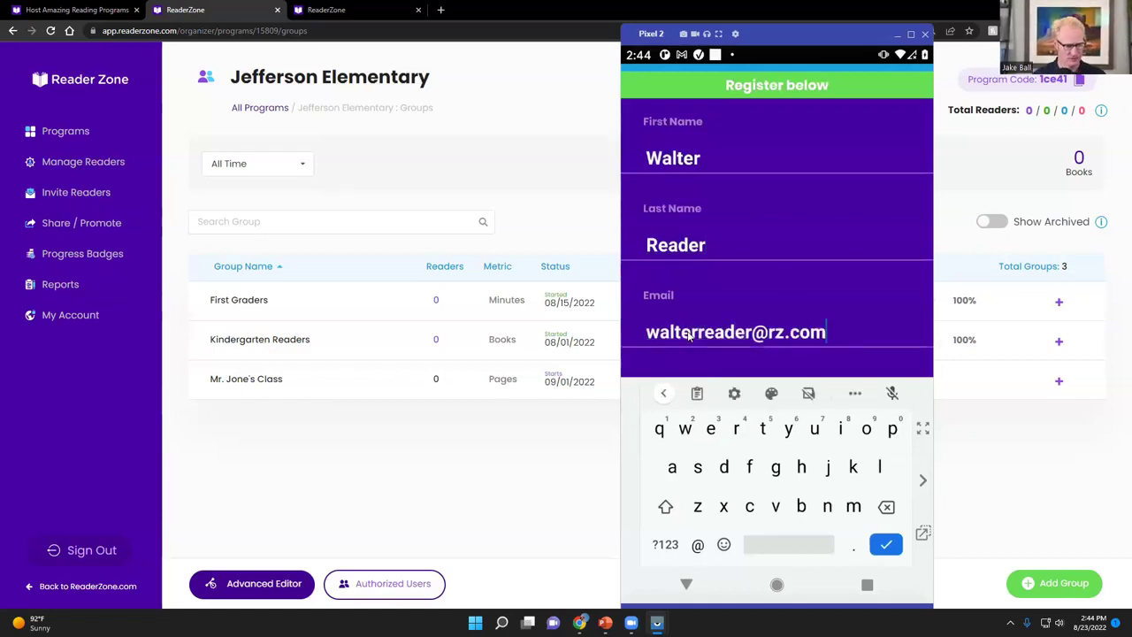
{"action": "key", "text": "Tab"}
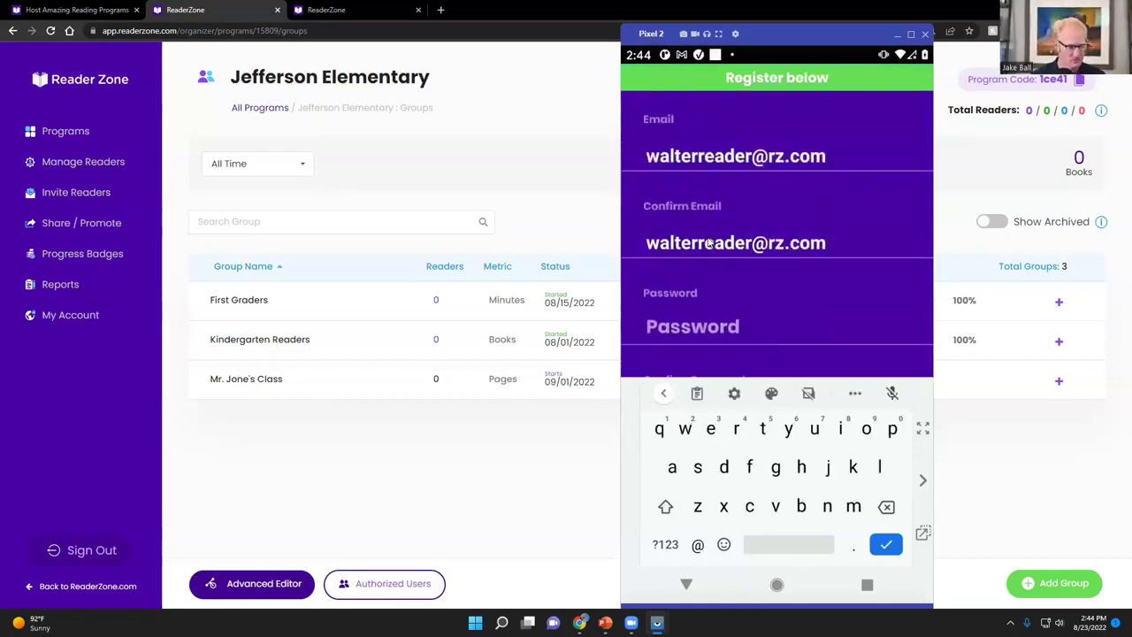
{"action": "scroll", "coordinate": [713, 265], "scroll_direction": "down", "scroll_amount": 1}
{"action": "left_click", "coordinate": [713, 271]}
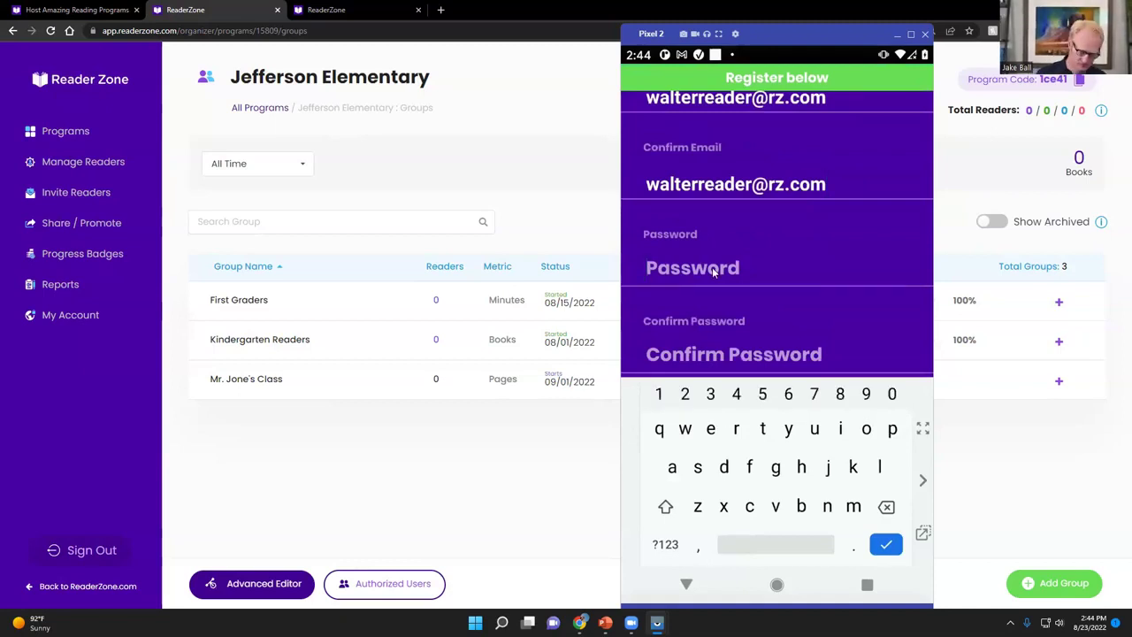
{"action": "type", "text": "reading1"}
{"action": "left_click", "coordinate": [688, 357]}
{"action": "type", "text": "reading1"}
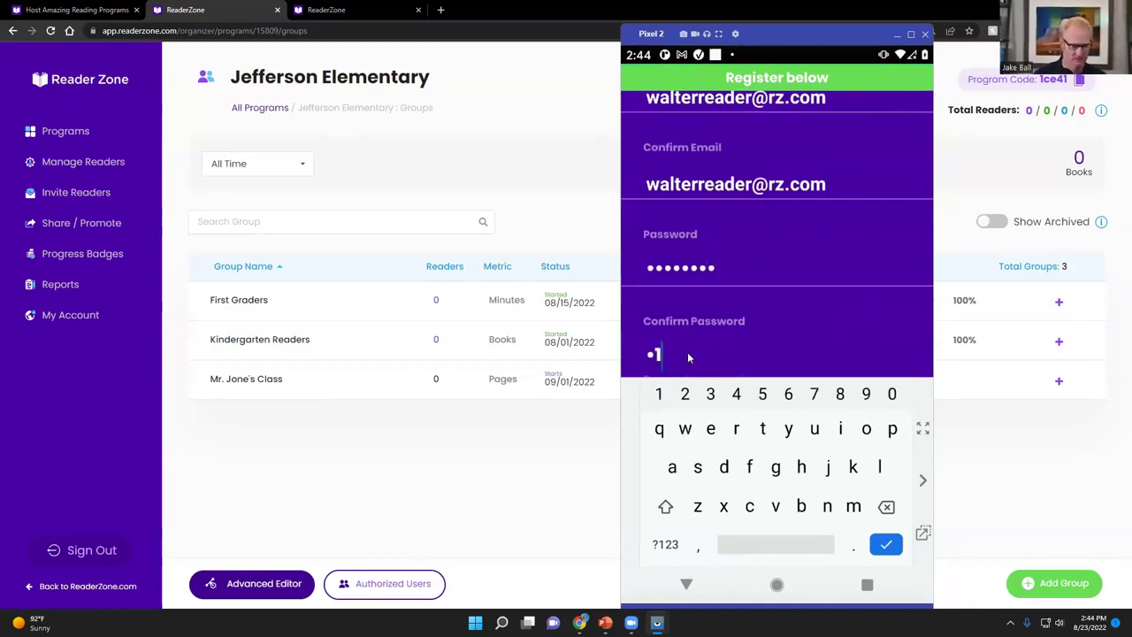
{"action": "left_click", "coordinate": [886, 543]}
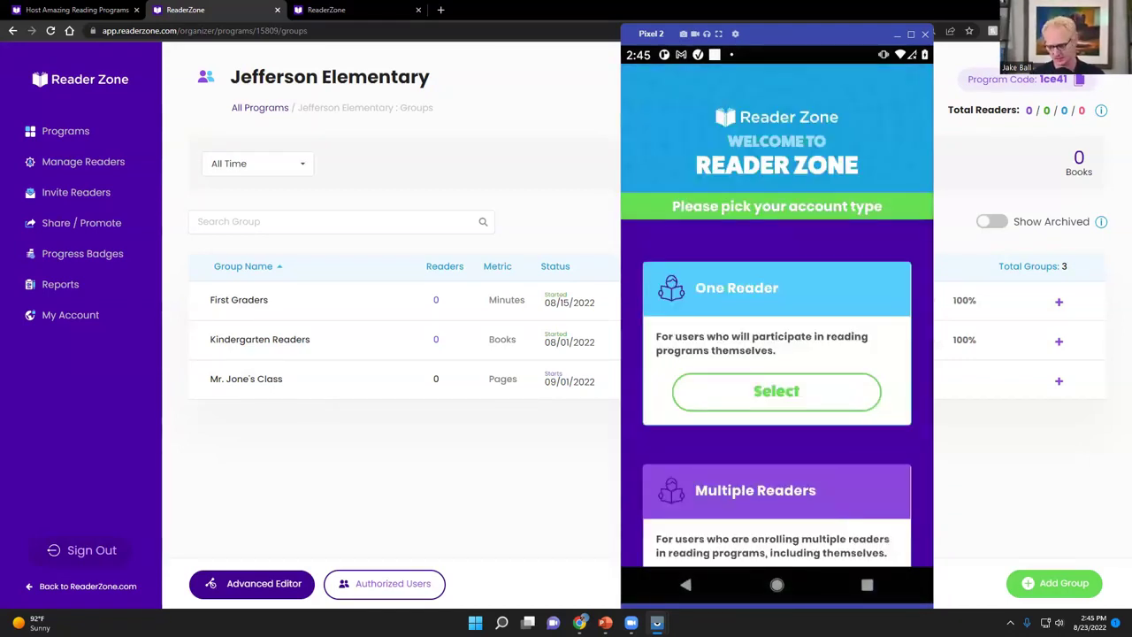
Select Multiple Readers as the account type, continue, and choose Add Reader
{"action": "scroll", "coordinate": [849, 522], "scroll_direction": "down", "scroll_amount": 2}
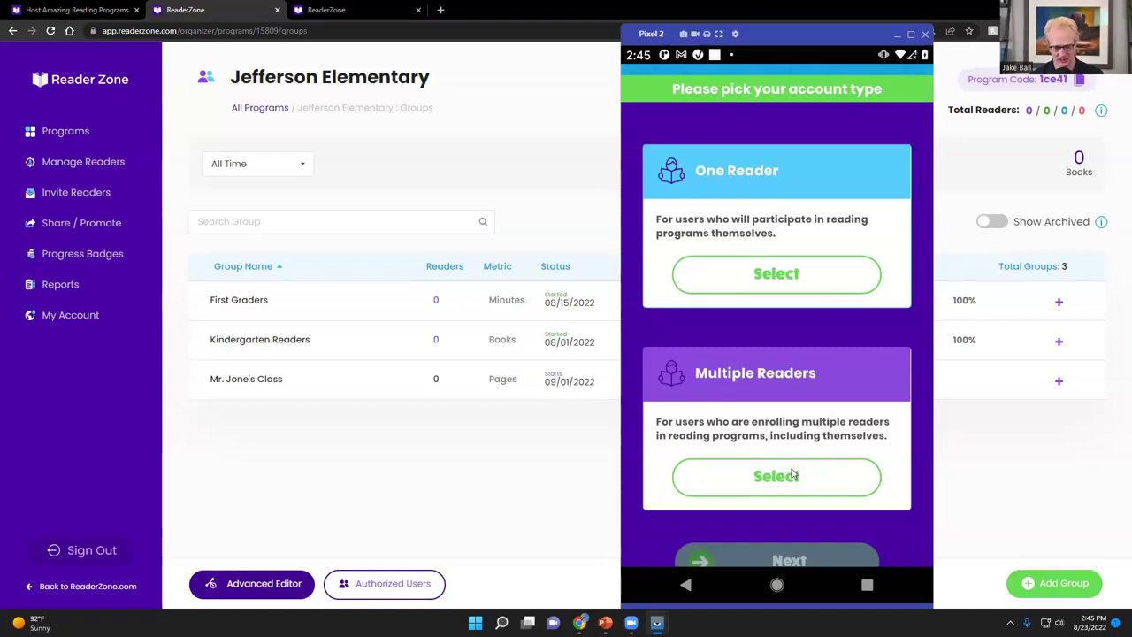
{"action": "scroll", "coordinate": [821, 425], "scroll_direction": "down", "scroll_amount": 1}
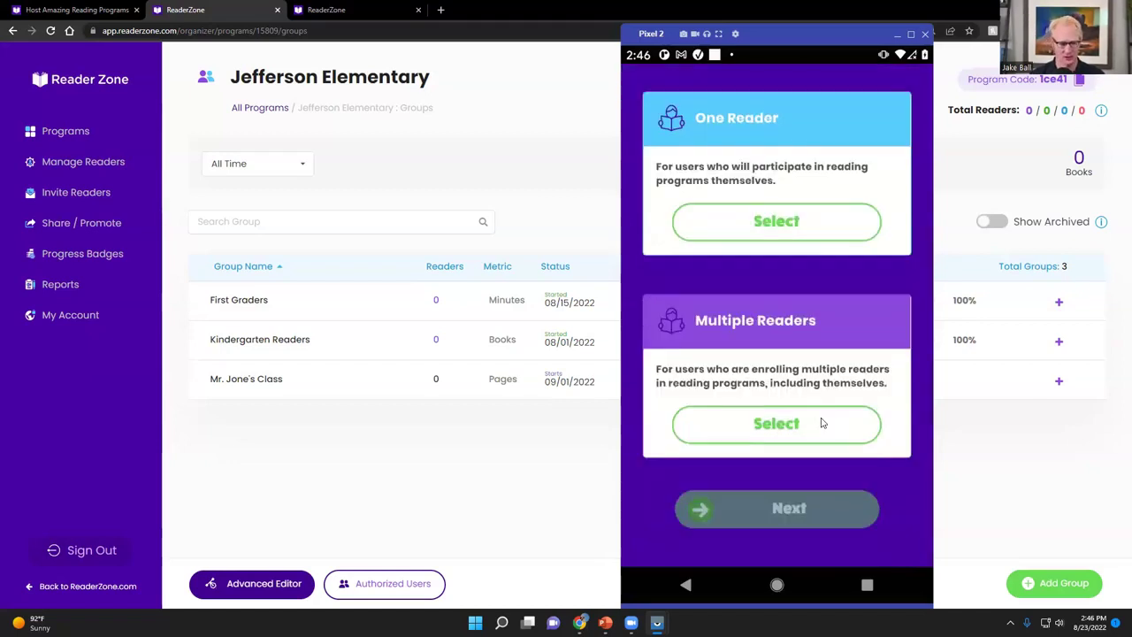
{"action": "scroll", "coordinate": [821, 426], "scroll_direction": "up", "scroll_amount": 2}
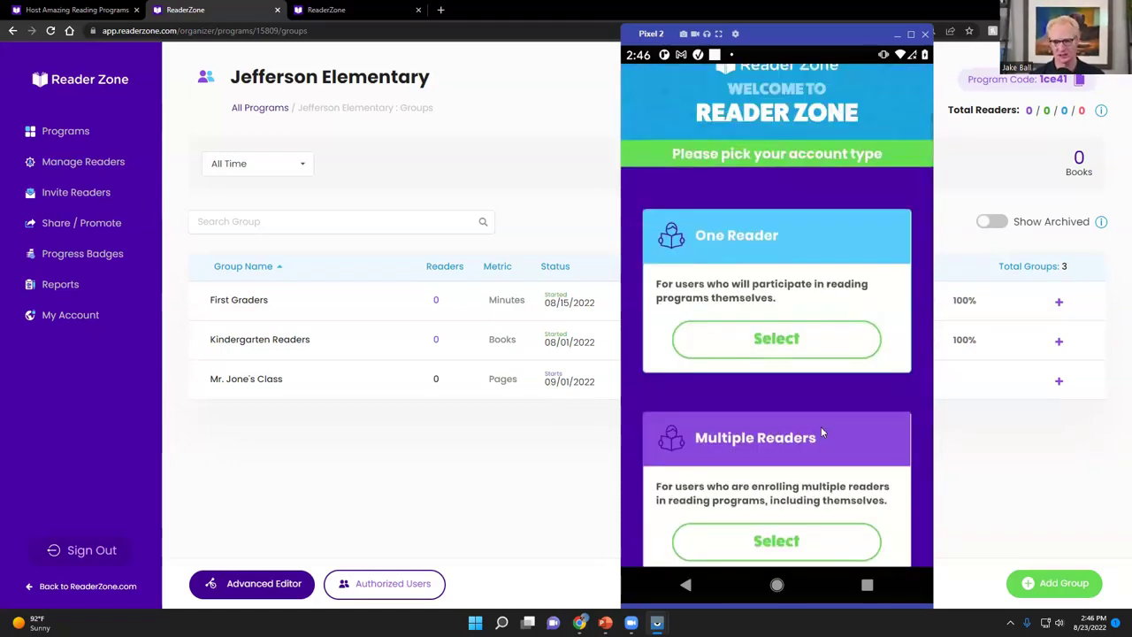
{"action": "scroll", "coordinate": [821, 431], "scroll_direction": "down", "scroll_amount": 2}
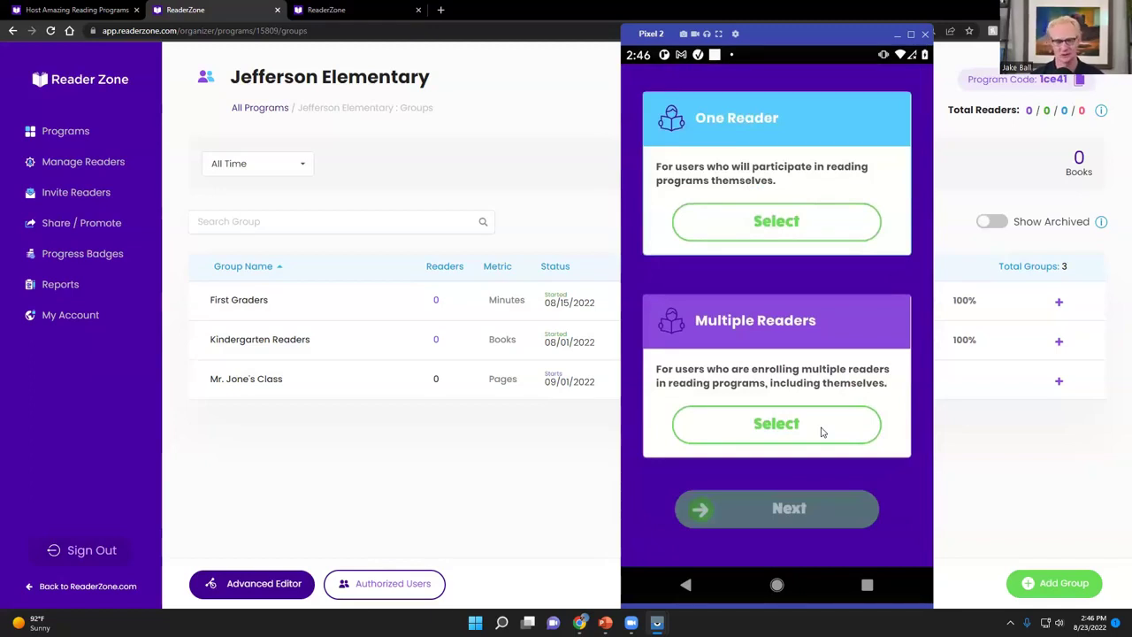
{"action": "left_click", "coordinate": [806, 435]}
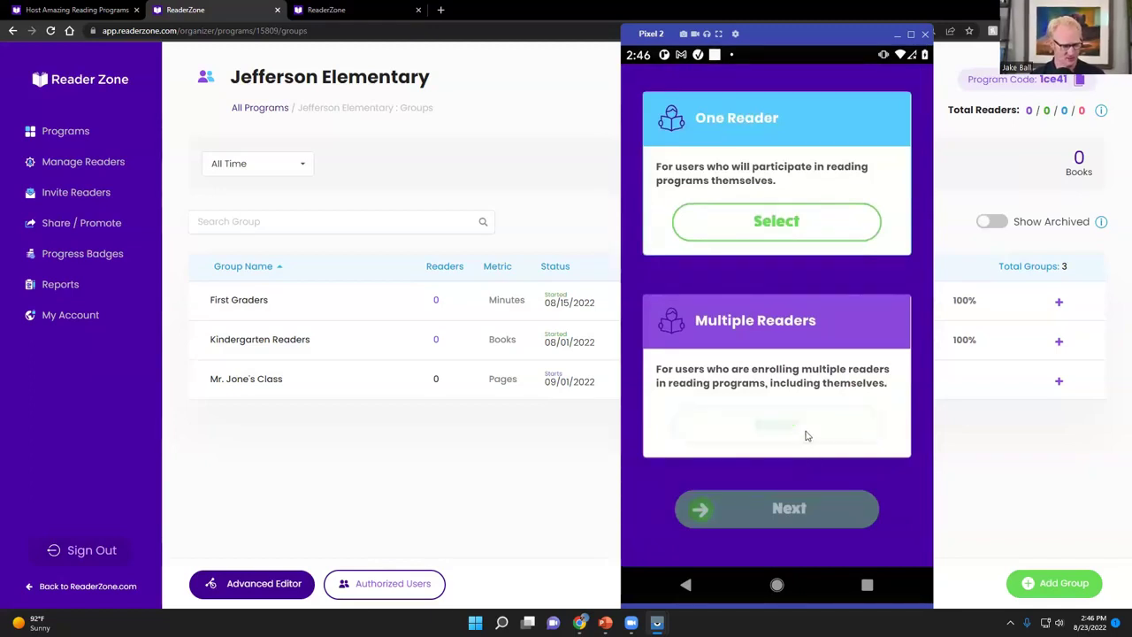
{"action": "left_click", "coordinate": [777, 520]}
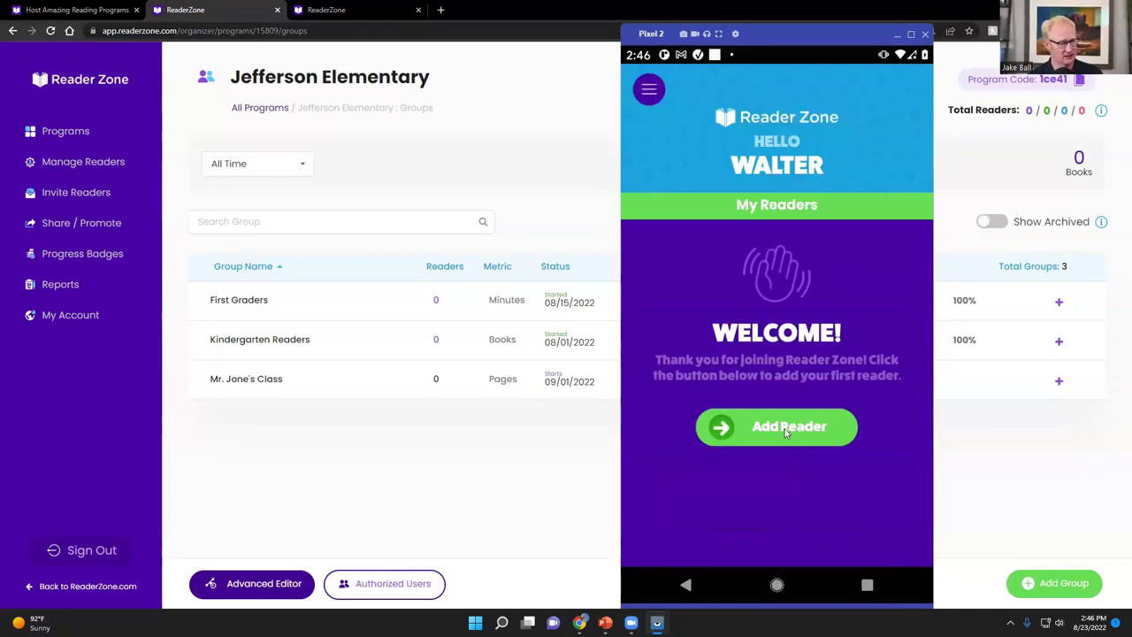
{"action": "left_click", "coordinate": [785, 427]}
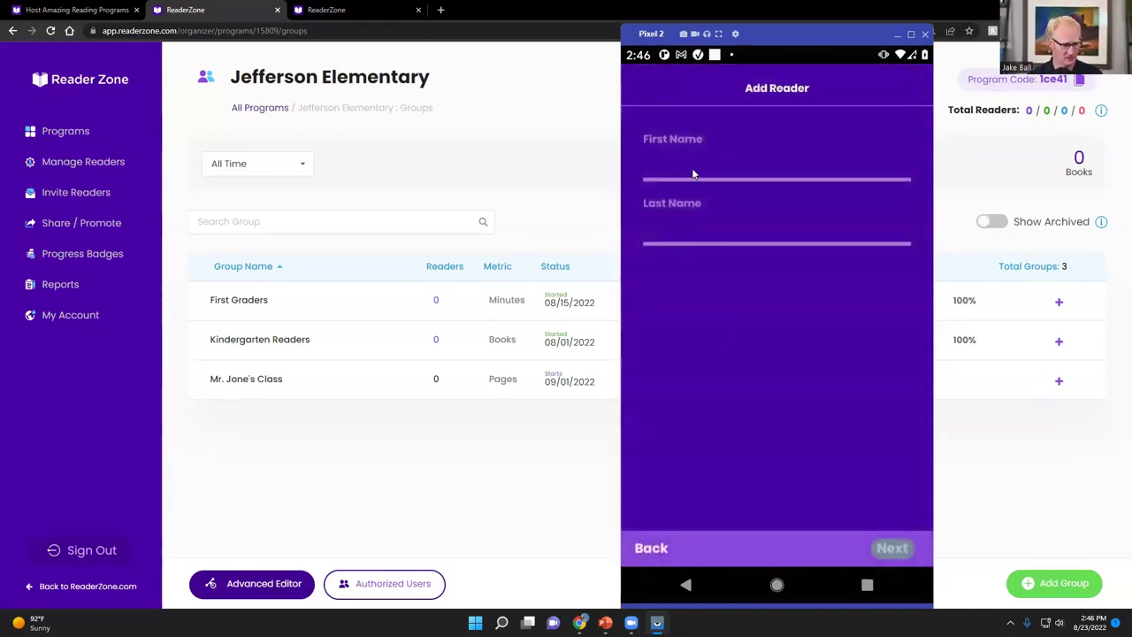
Enter the child reader's first and last name and continue to the reading code
{"action": "left_click", "coordinate": [694, 174]}
{"action": "type", "text": "Walter"}
{"action": "left_click", "coordinate": [667, 228]}
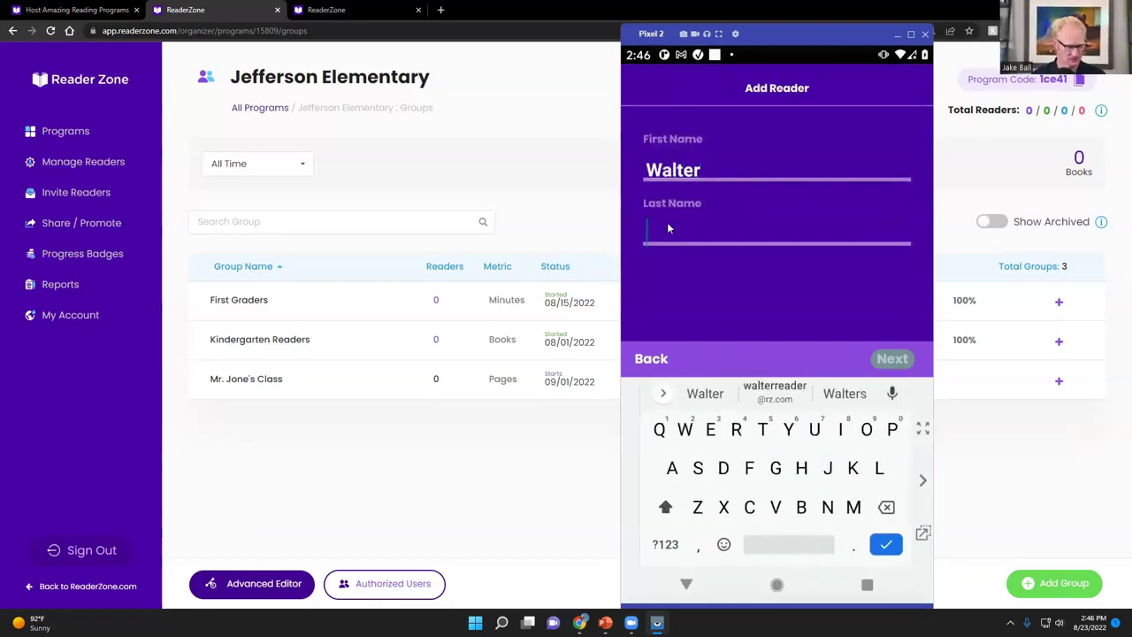
{"action": "type", "text": "Junior"}
{"action": "left_click", "coordinate": [889, 359]}
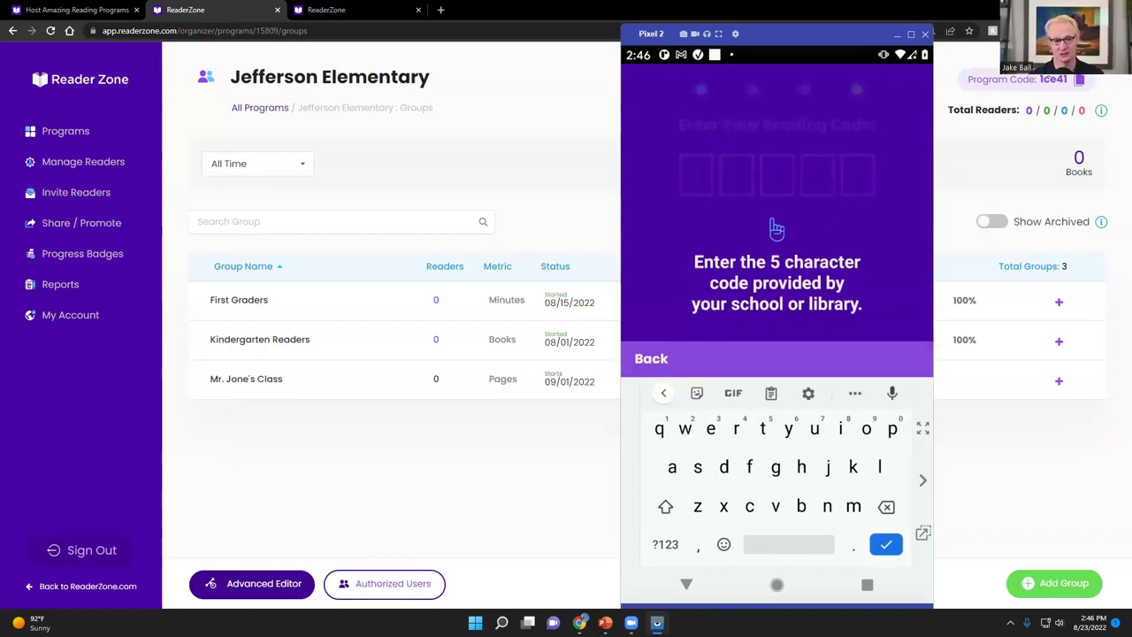
Enter the program's reading code and join the First Graders group
{"action": "left_click", "coordinate": [698, 183]}
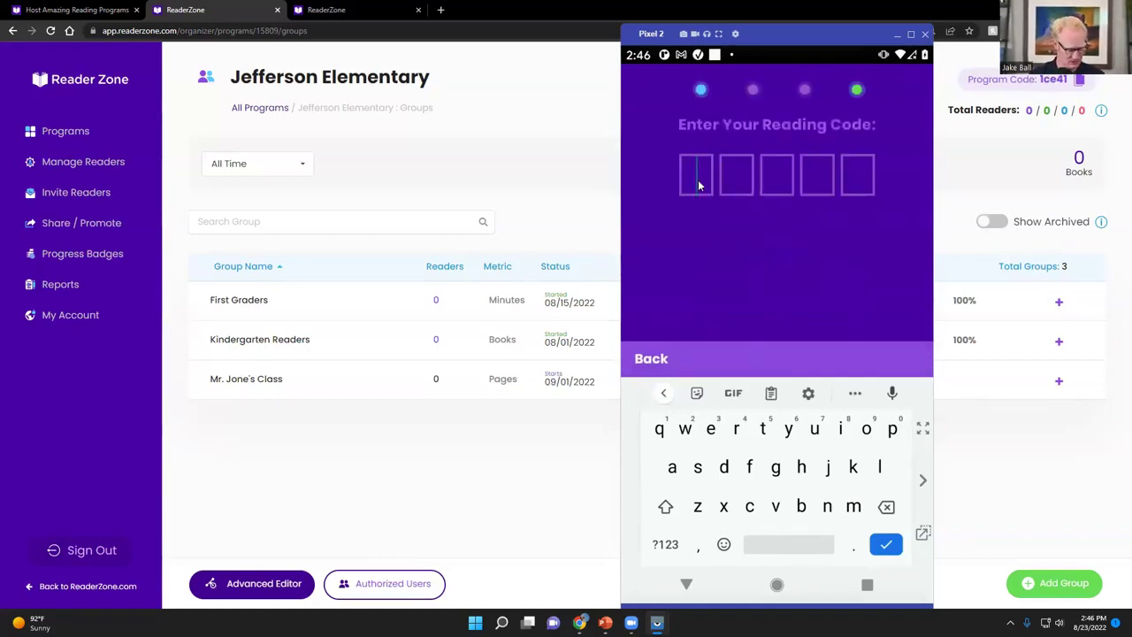
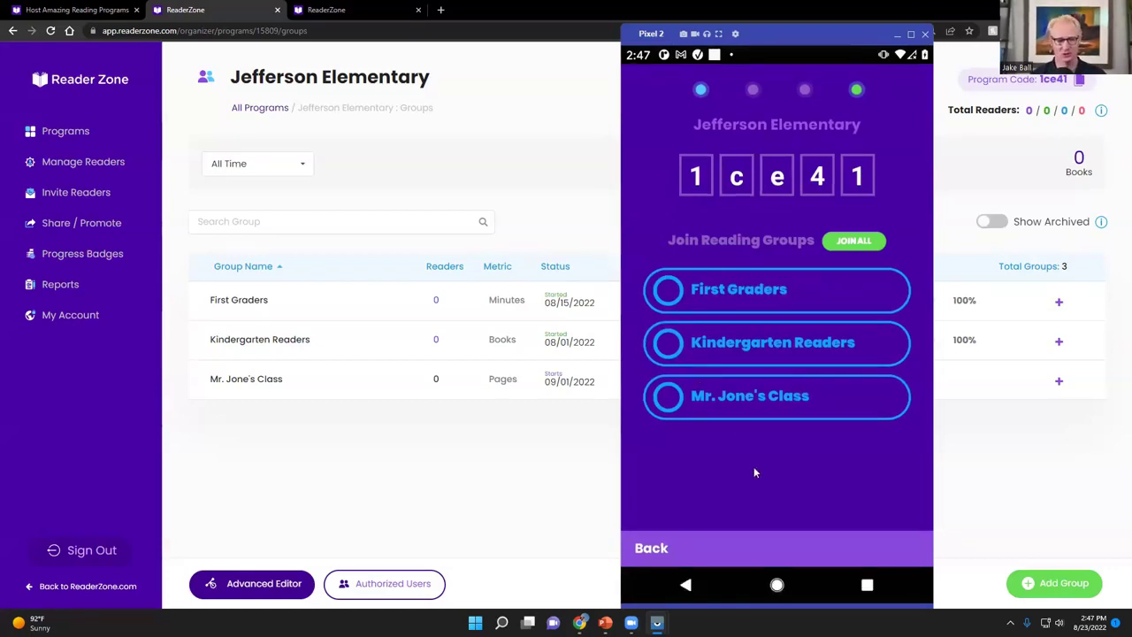
{"action": "left_click", "coordinate": [667, 296]}
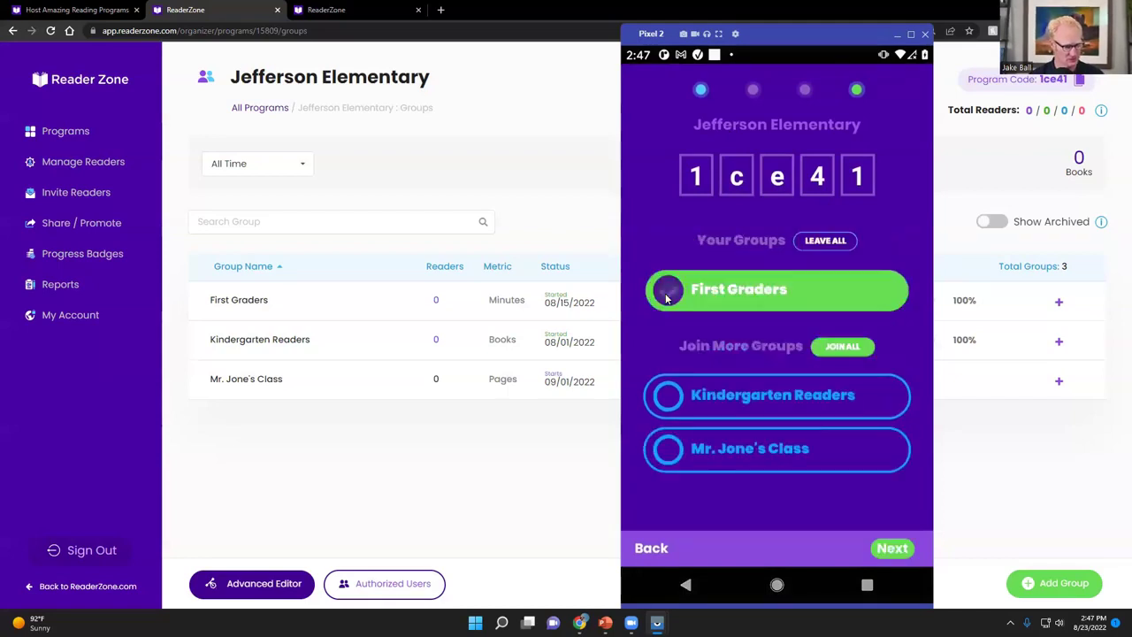
{"action": "left_click", "coordinate": [892, 549]}
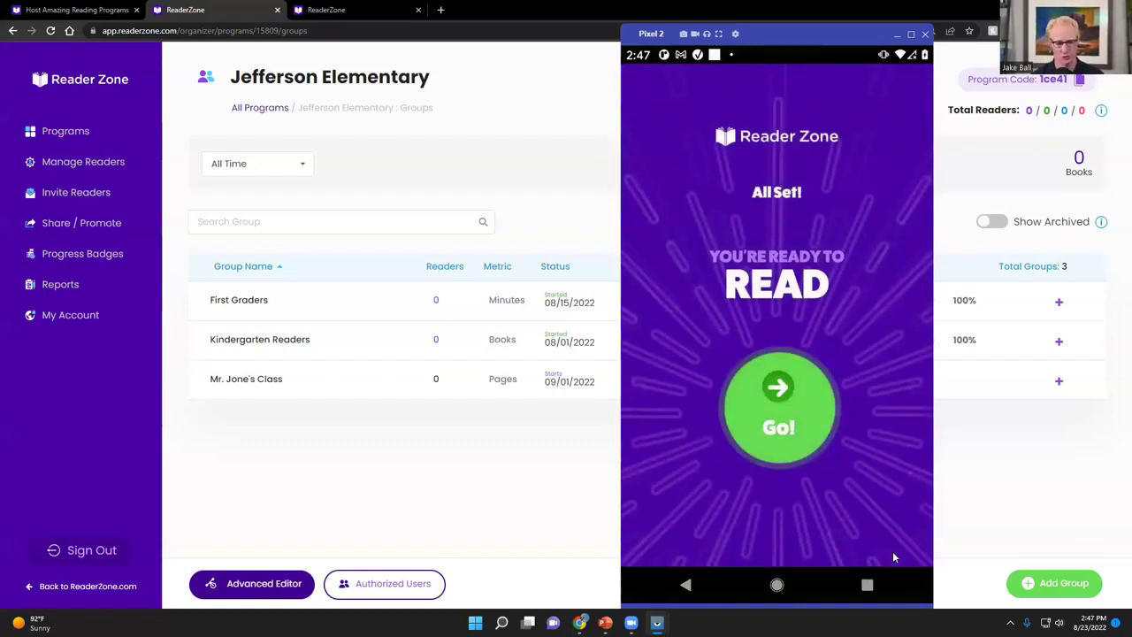
Finish setup with Go! and open the new reader's Reading Entry screen
{"action": "left_click", "coordinate": [799, 430]}
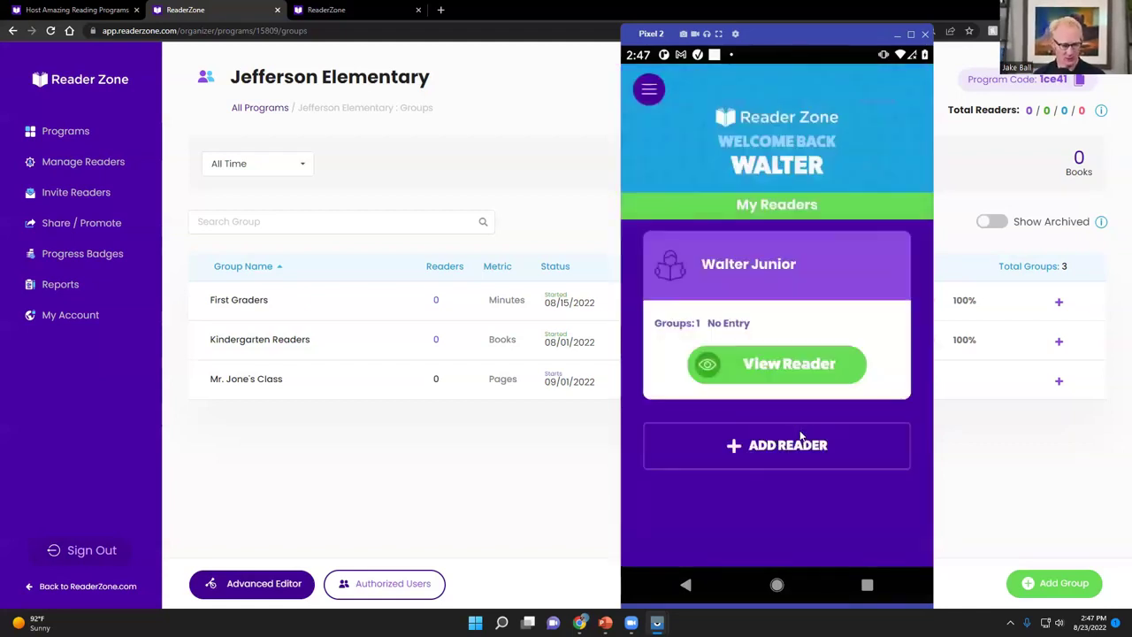
{"action": "left_click", "coordinate": [766, 370]}
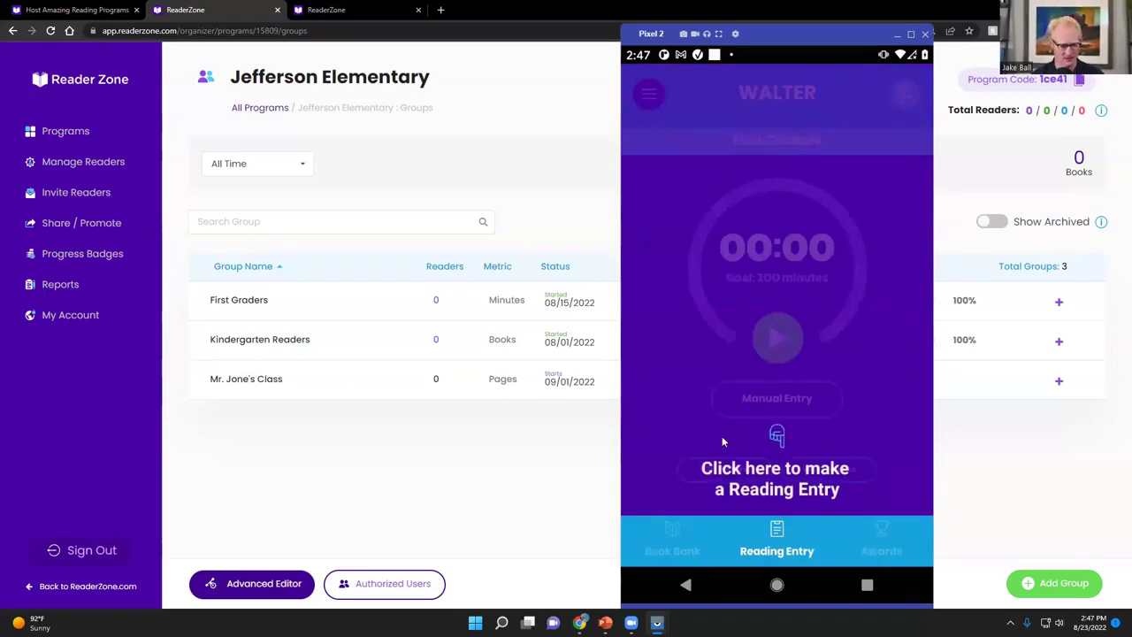
Dismiss the awards tips, start the First Graders reading timer, and go to the Book Bank
{"action": "left_click", "coordinate": [676, 414]}
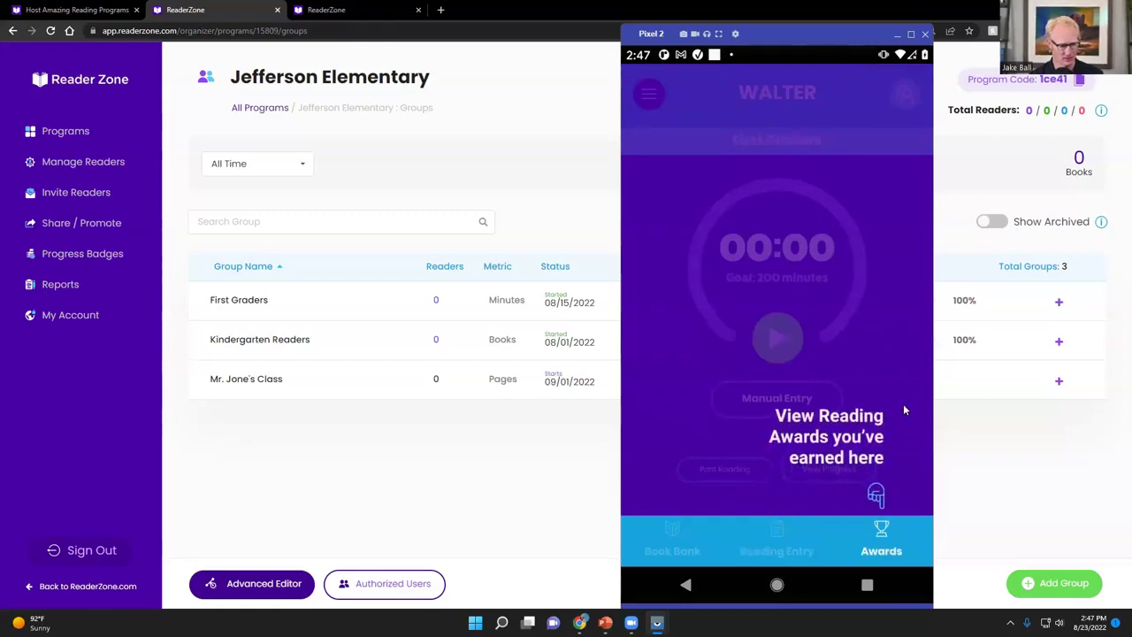
{"action": "left_click", "coordinate": [903, 403]}
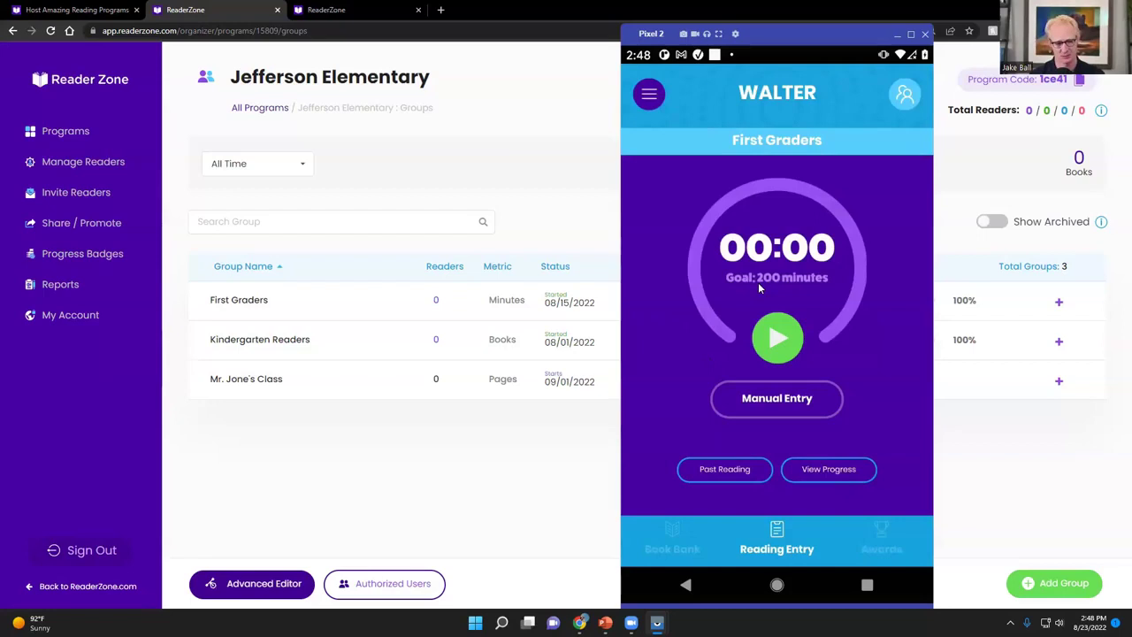
{"action": "left_click", "coordinate": [772, 343]}
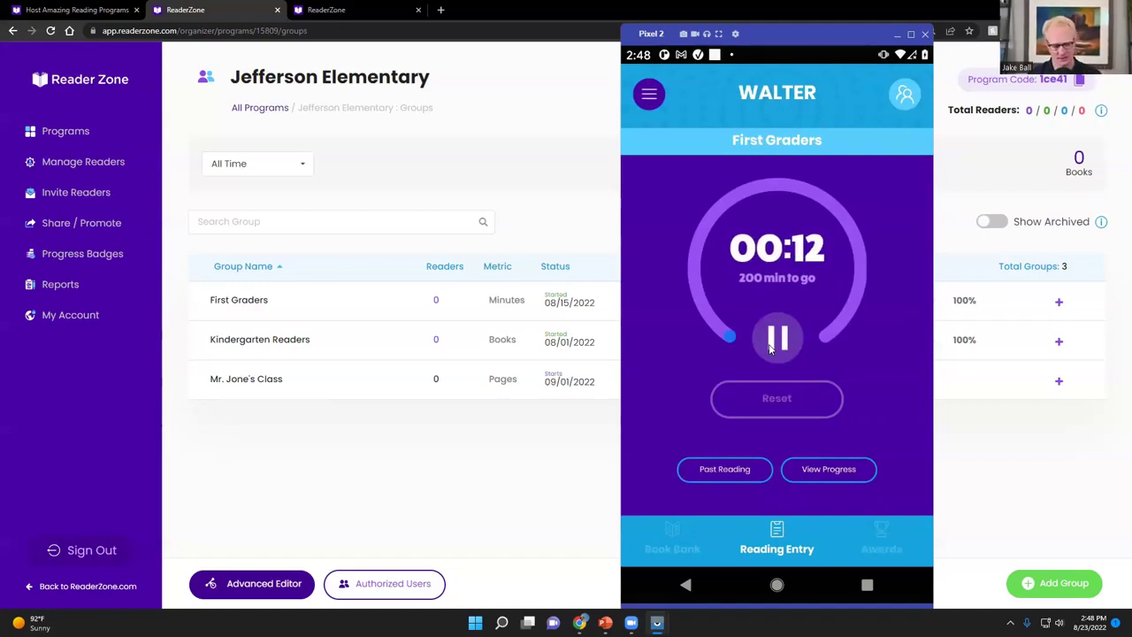
{"action": "left_click", "coordinate": [673, 535]}
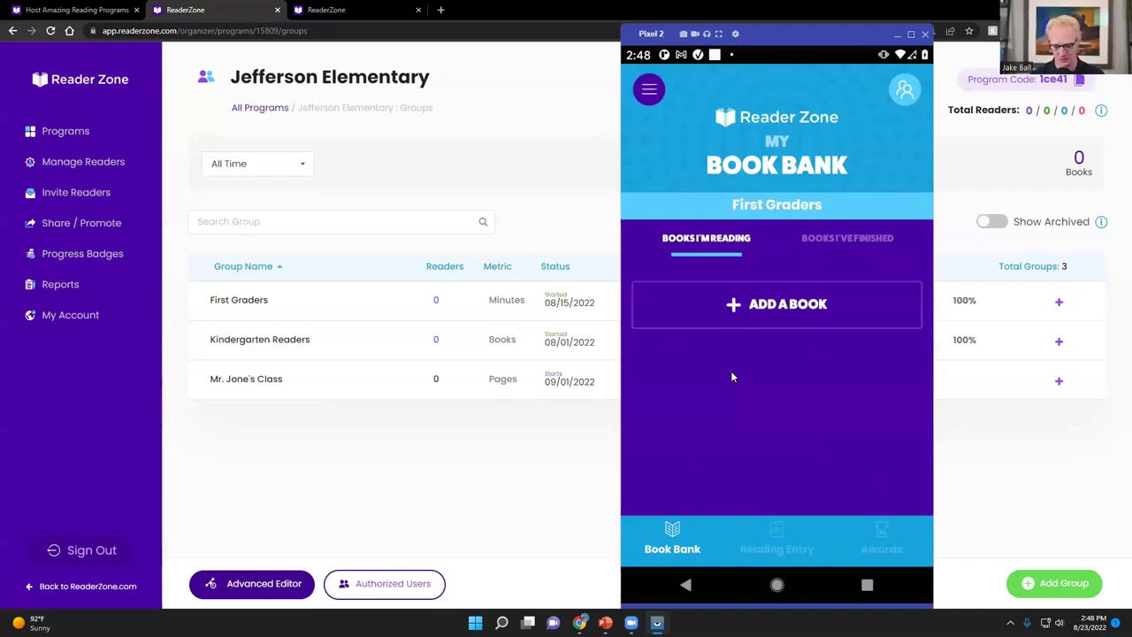
Scan and add How to Catch a Monster by Adam Wallace, then mark it finished
{"action": "left_click", "coordinate": [755, 311]}
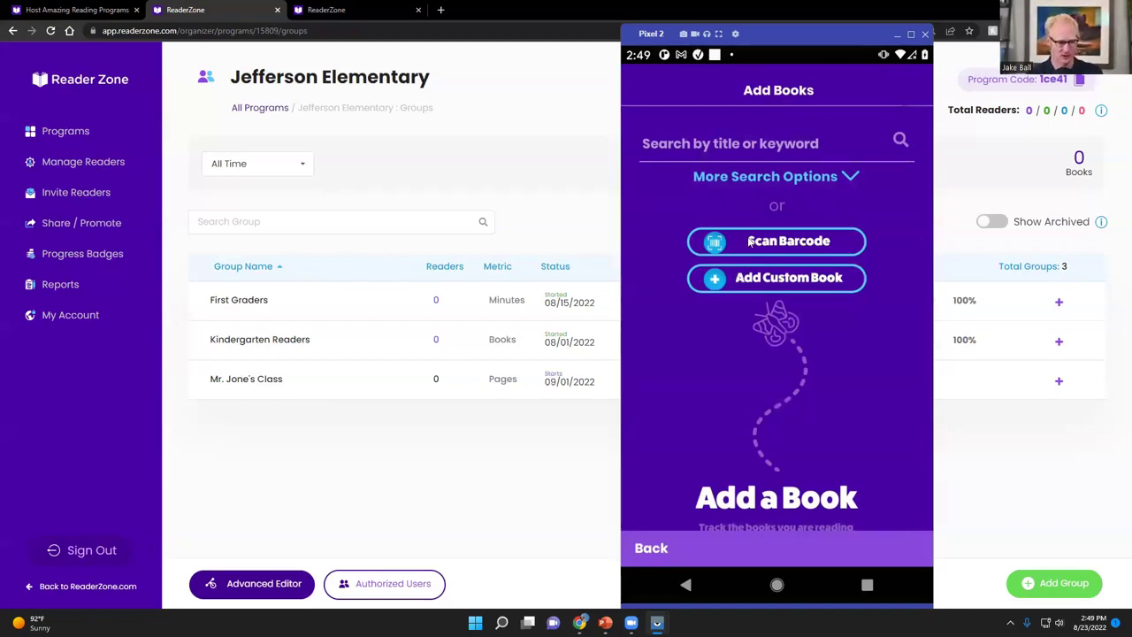
{"action": "left_click", "coordinate": [750, 240]}
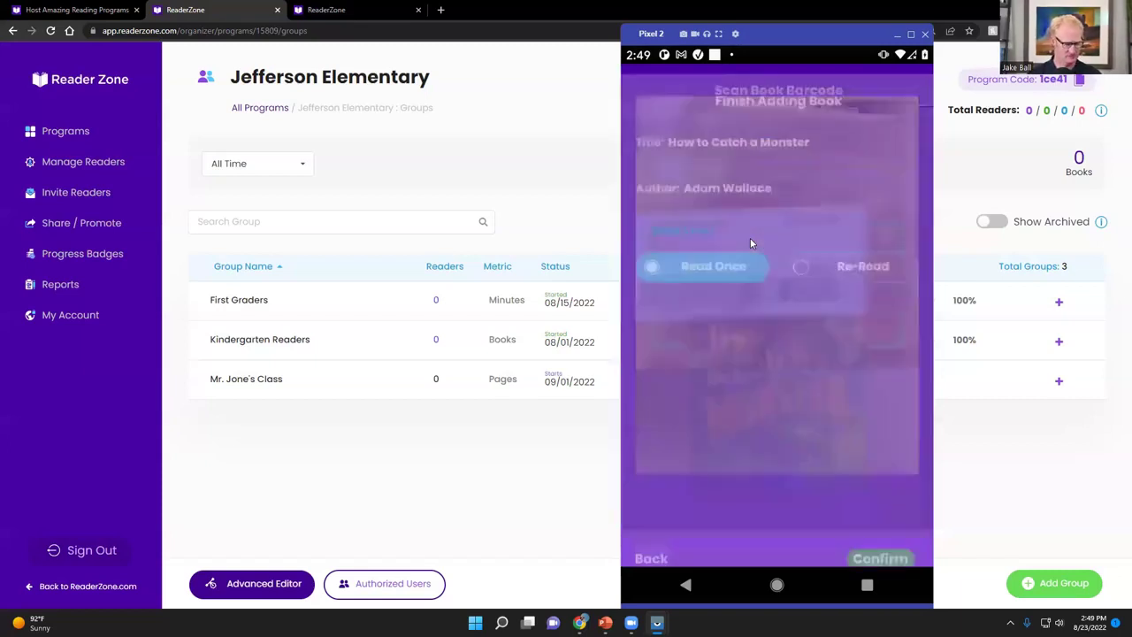
{"action": "left_click", "coordinate": [751, 247]}
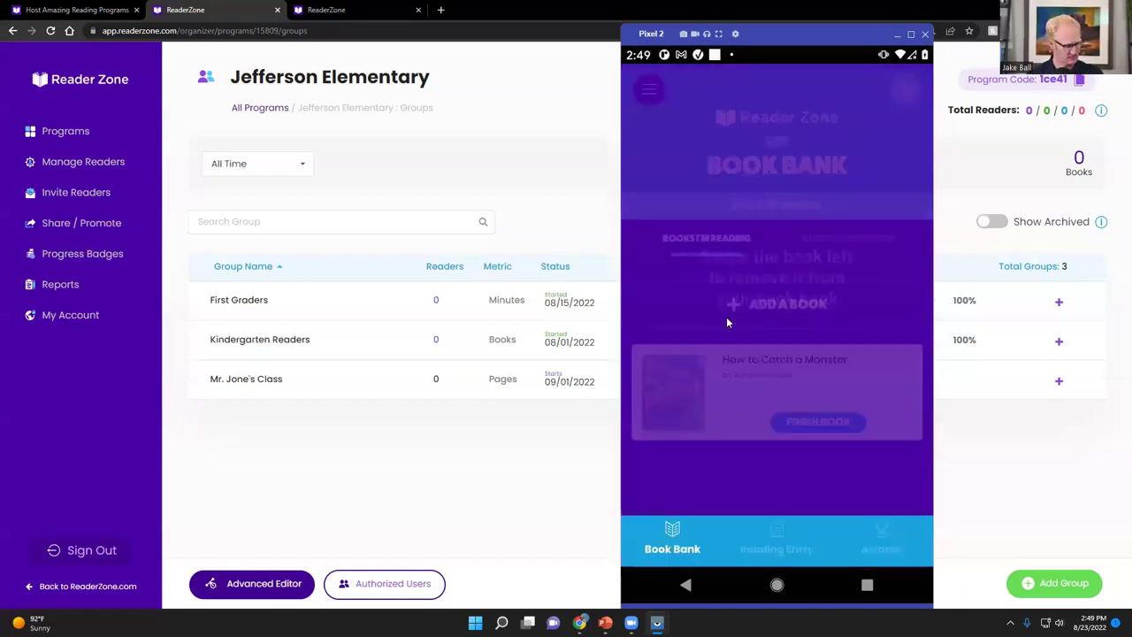
{"action": "left_click", "coordinate": [670, 299]}
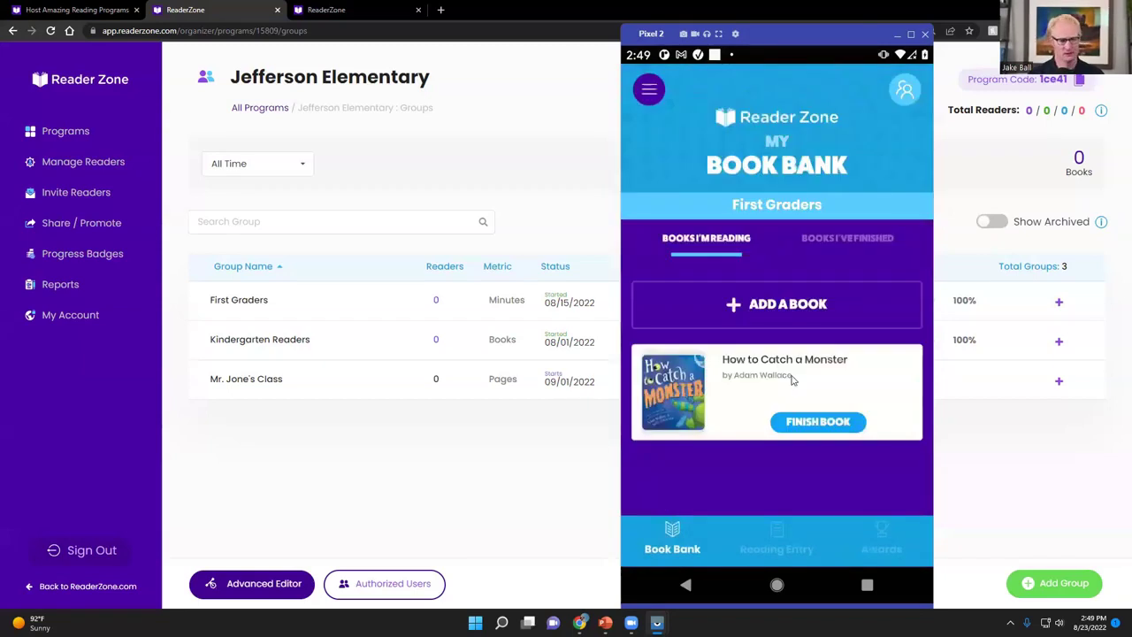
{"action": "left_click", "coordinate": [796, 421]}
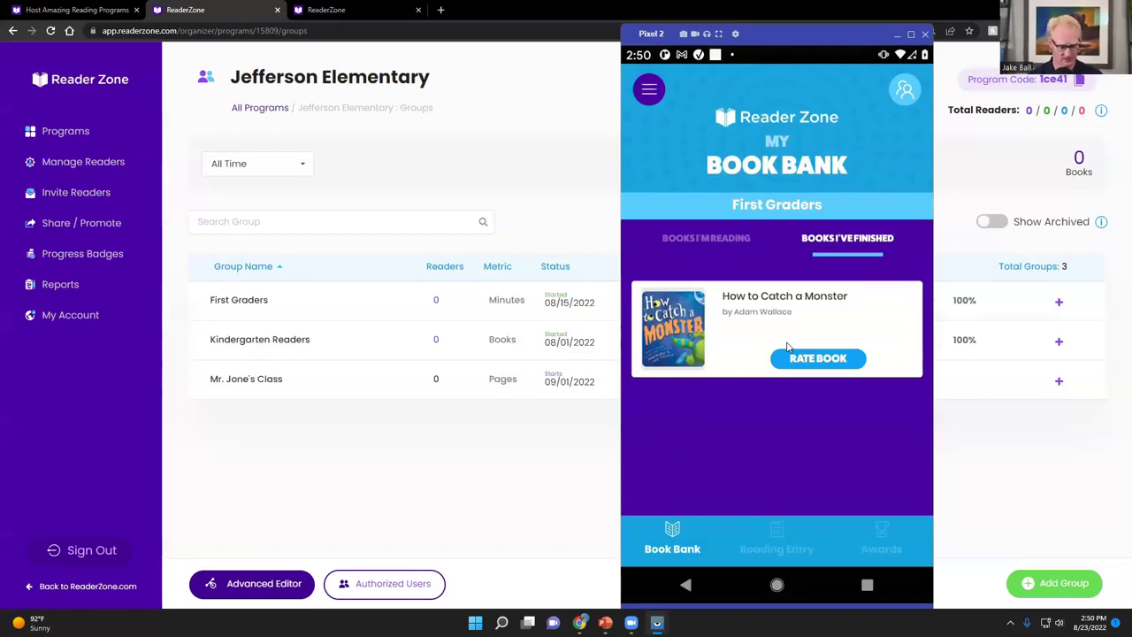
Browse the First Graders My Awards timeline, then return to the running timer
{"action": "left_click", "coordinate": [882, 535]}
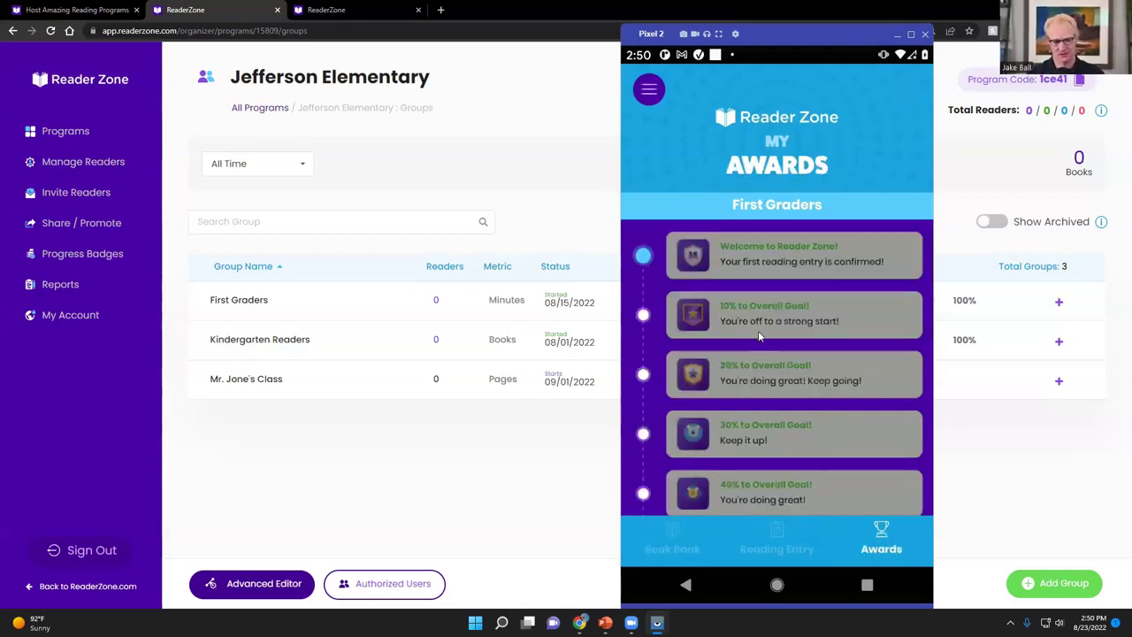
{"action": "scroll", "coordinate": [757, 330], "scroll_direction": "down", "scroll_amount": 5}
{"action": "scroll", "coordinate": [751, 351], "scroll_direction": "up", "scroll_amount": 5}
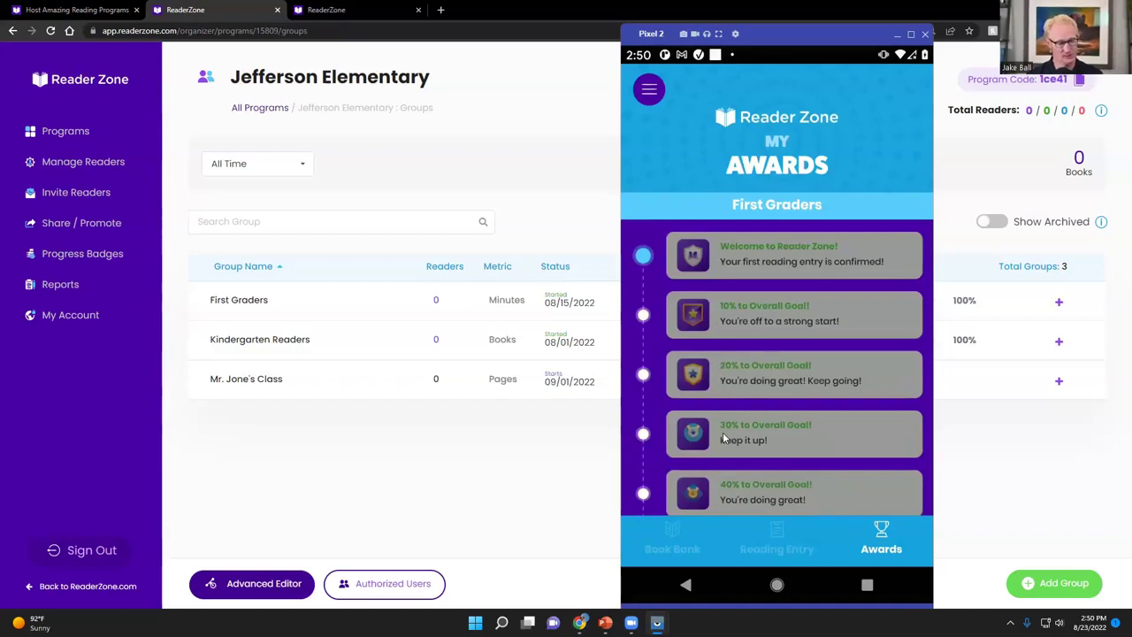
{"action": "scroll", "coordinate": [723, 432], "scroll_direction": "down", "scroll_amount": 3}
{"action": "scroll", "coordinate": [764, 425], "scroll_direction": "down", "scroll_amount": 2}
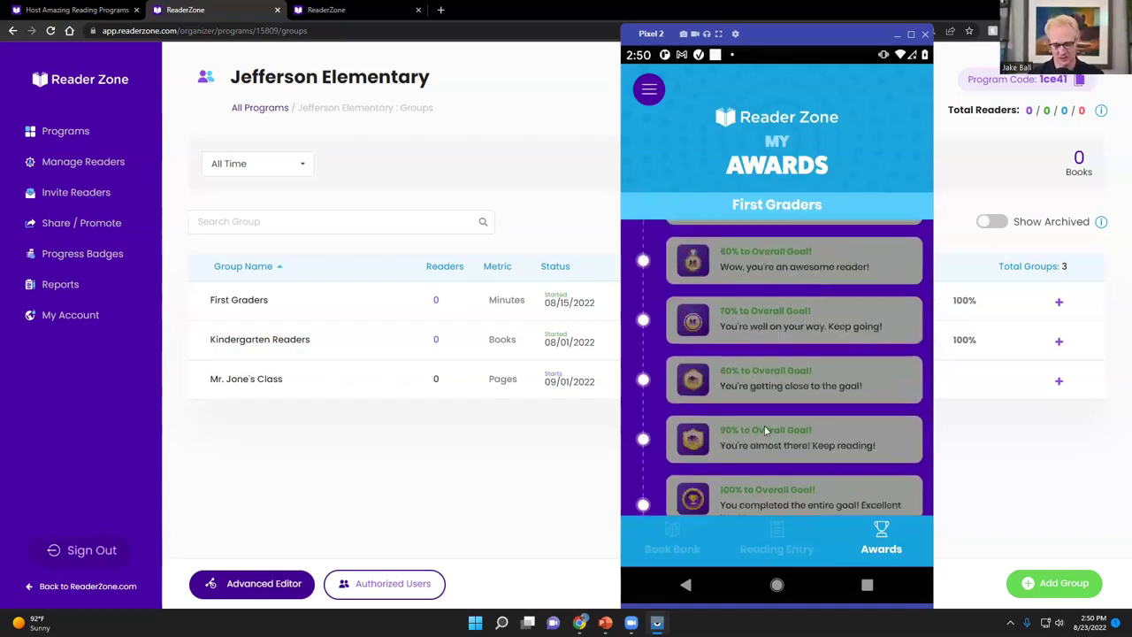
{"action": "scroll", "coordinate": [772, 395], "scroll_direction": "up", "scroll_amount": 5}
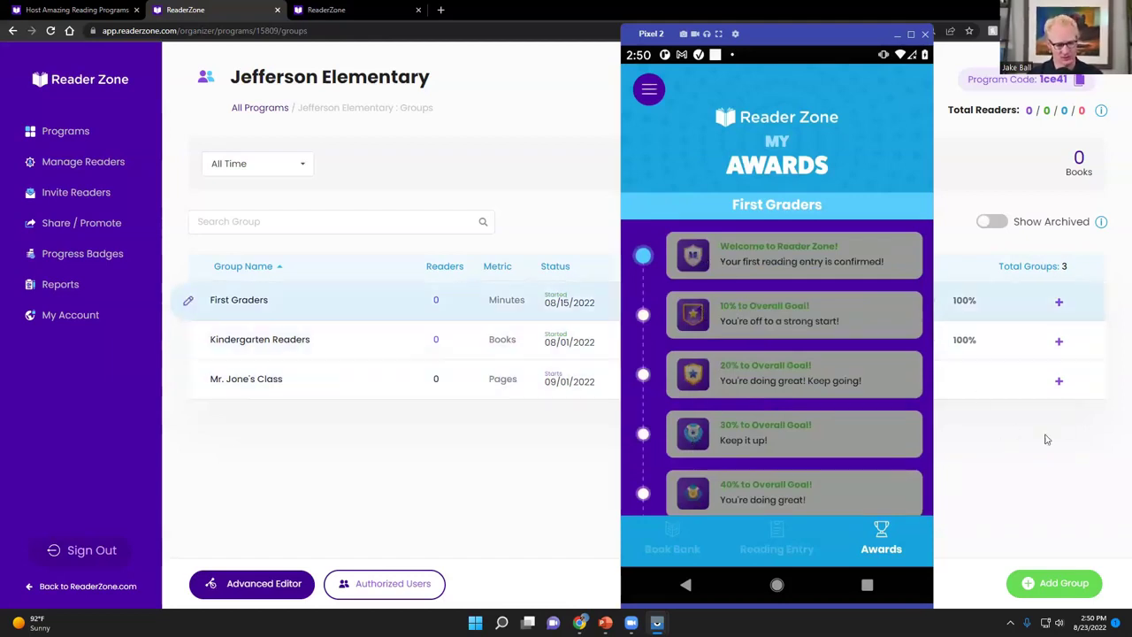
{"action": "left_click", "coordinate": [774, 534]}
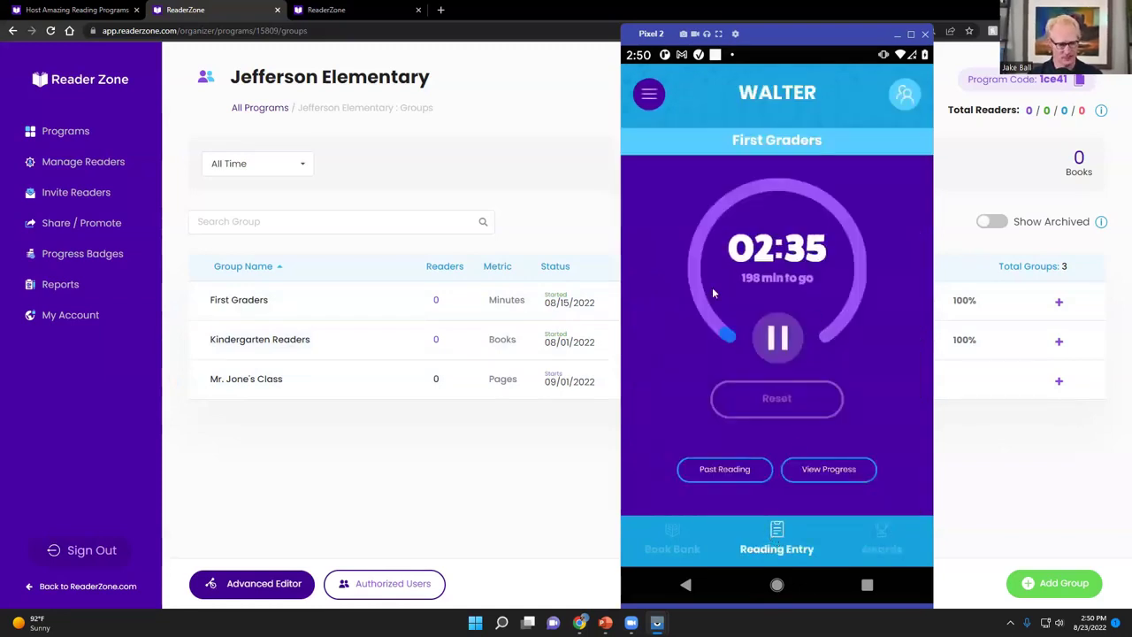
Pause the timer, confirm 3 minutes read, and acknowledge the Welcome award and goal summary
{"action": "left_click", "coordinate": [774, 352]}
{"action": "left_click", "coordinate": [754, 406]}
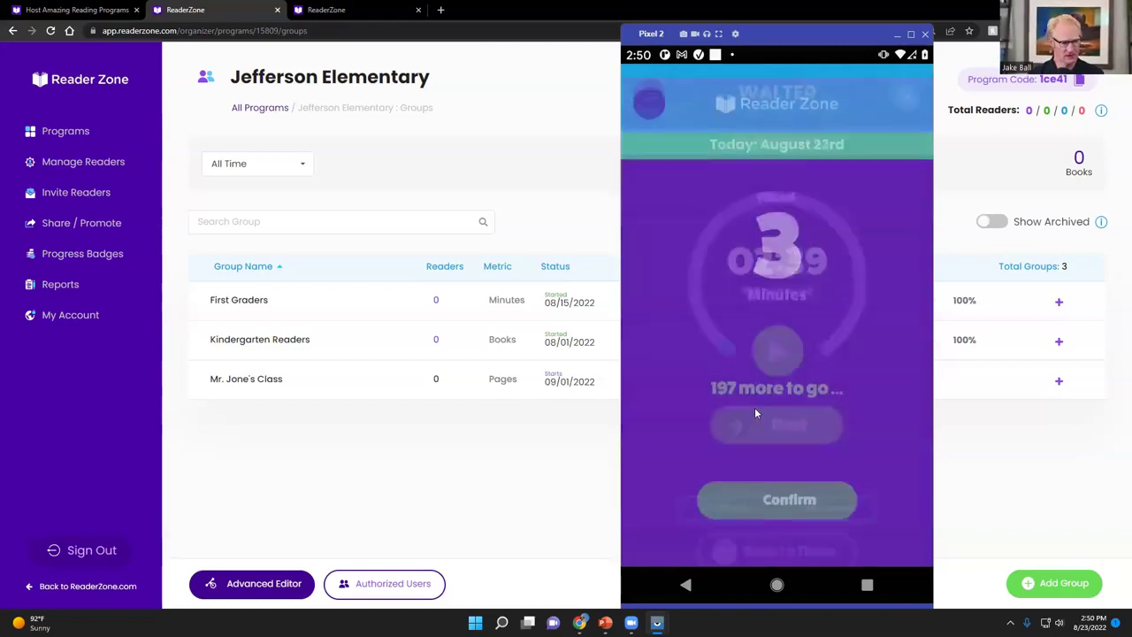
{"action": "left_click", "coordinate": [766, 488]}
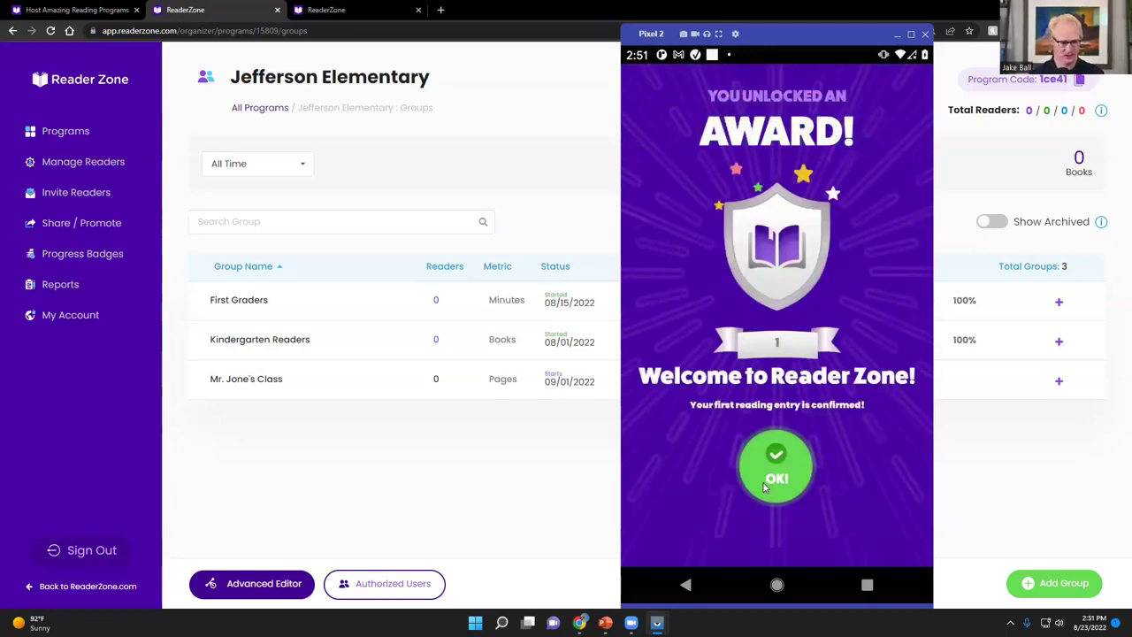
{"action": "left_click", "coordinate": [765, 486]}
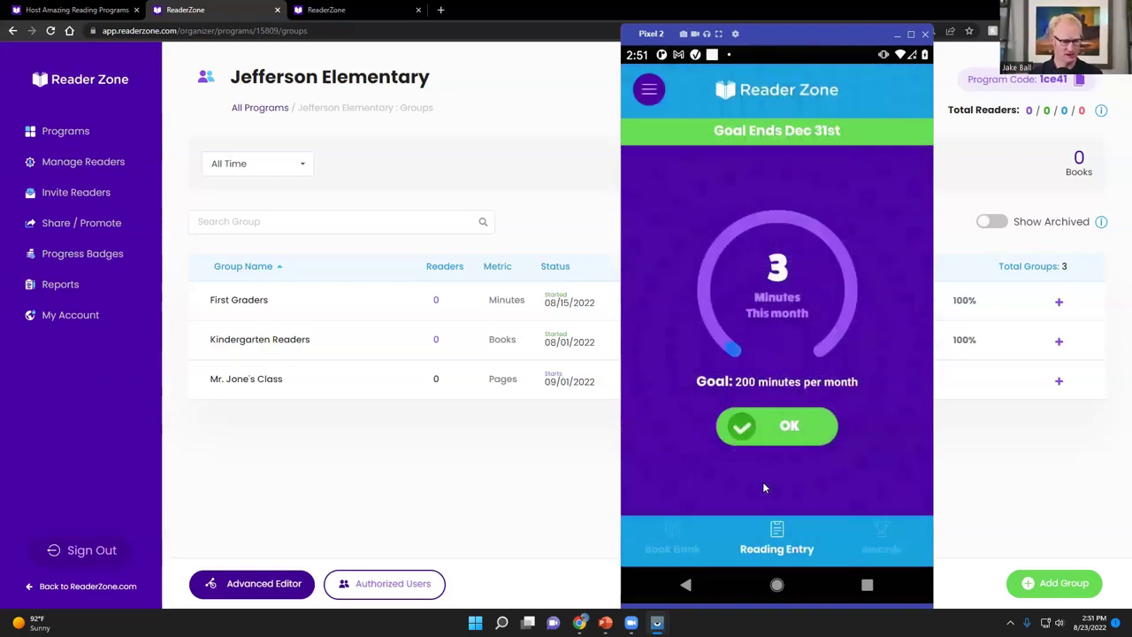
{"action": "left_click", "coordinate": [776, 431]}
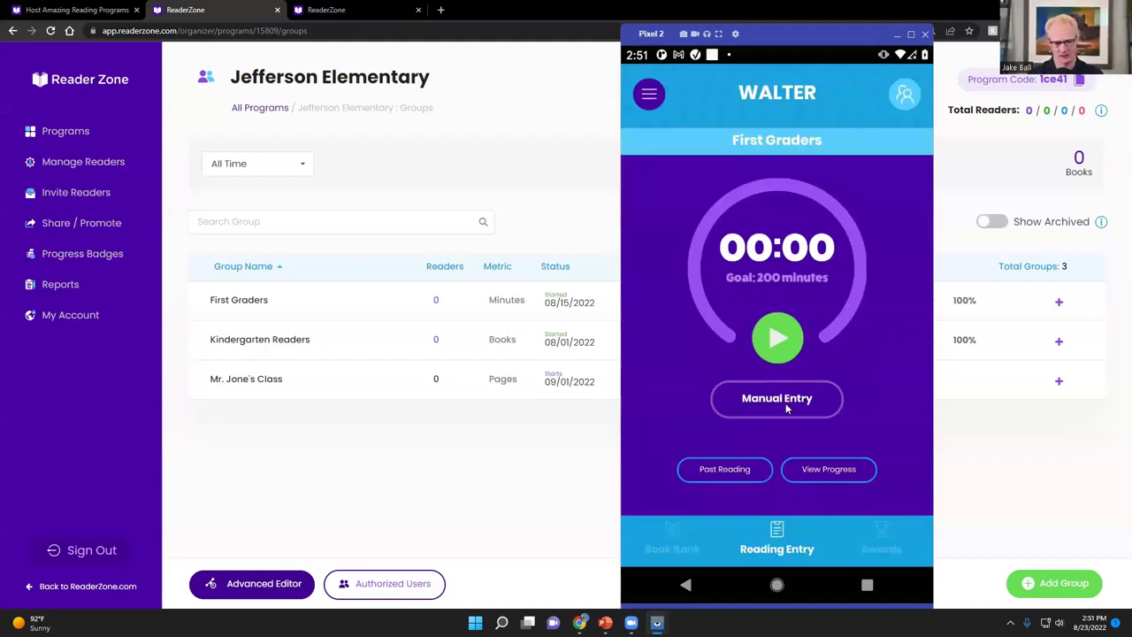
Log a manual 15-minute reading entry, bringing the monthly total to 18 of 200 minutes
{"action": "left_click", "coordinate": [785, 402]}
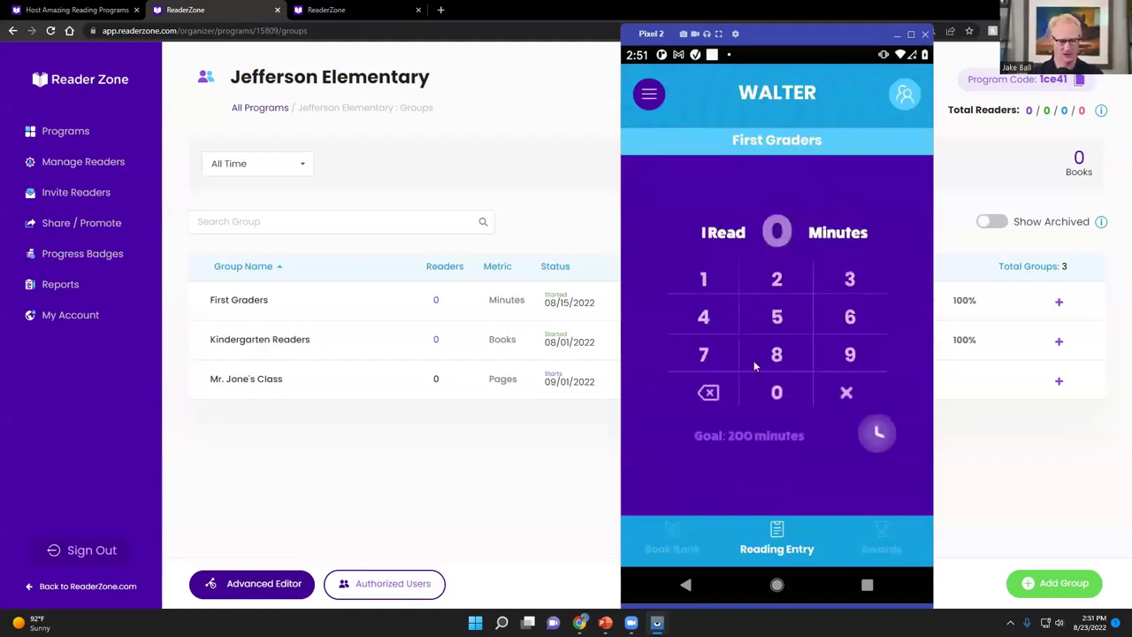
{"action": "left_click", "coordinate": [703, 281]}
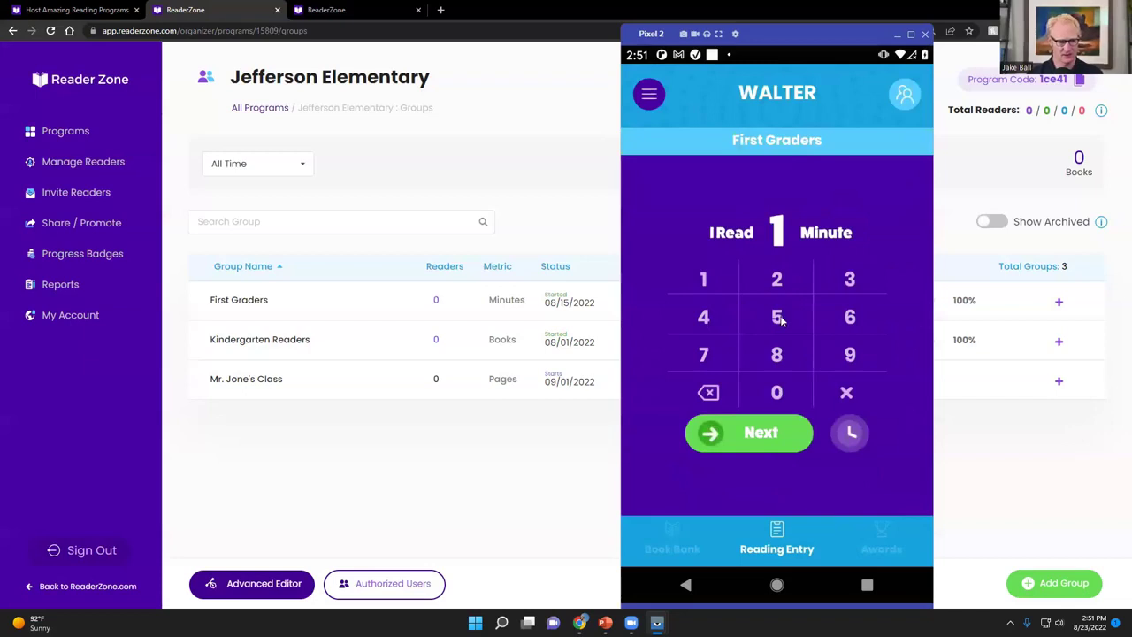
{"action": "left_click", "coordinate": [776, 316]}
{"action": "left_click", "coordinate": [760, 444]}
{"action": "left_click", "coordinate": [769, 479]}
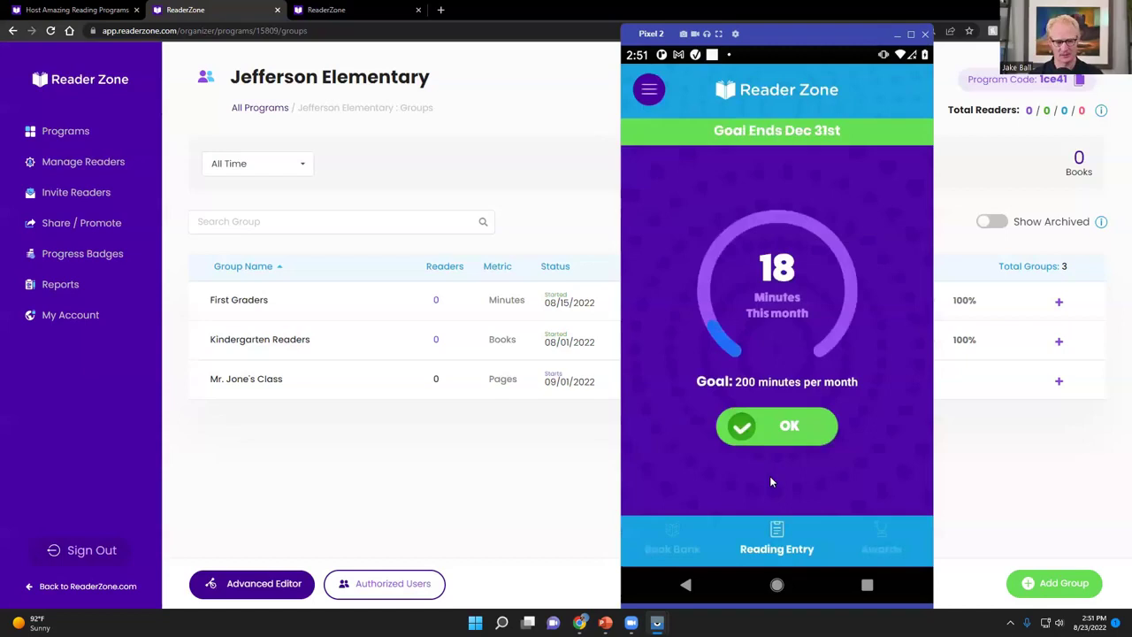
{"action": "left_click", "coordinate": [815, 437]}
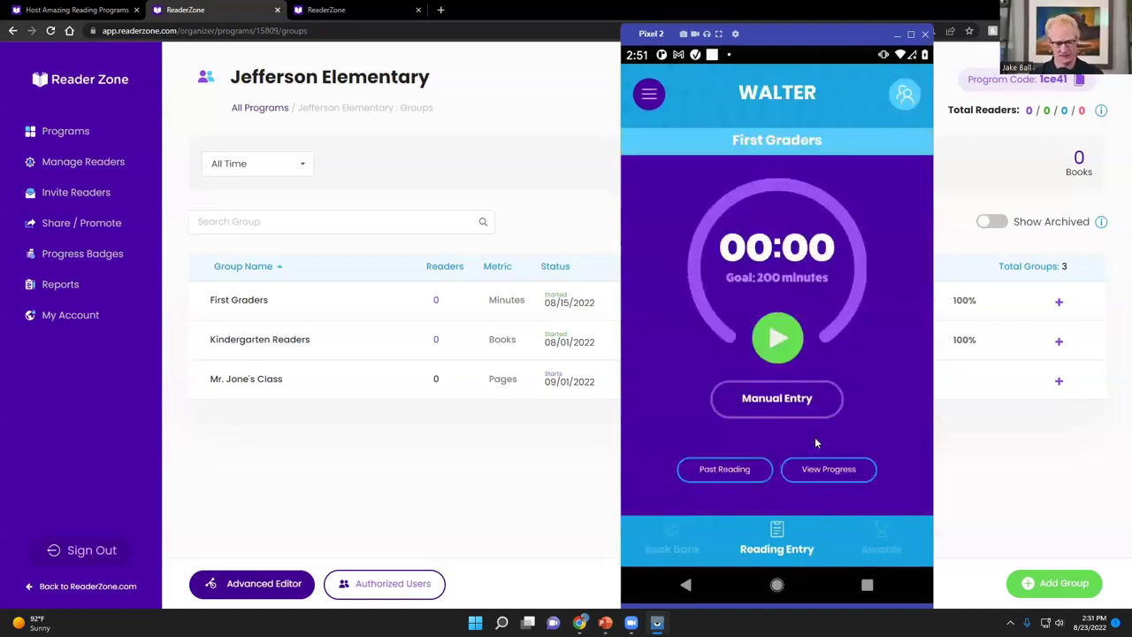
Backdate a 20-minute reading entry to Tuesday, Aug 20, skipping past the tutorial tips
{"action": "left_click", "coordinate": [715, 472]}
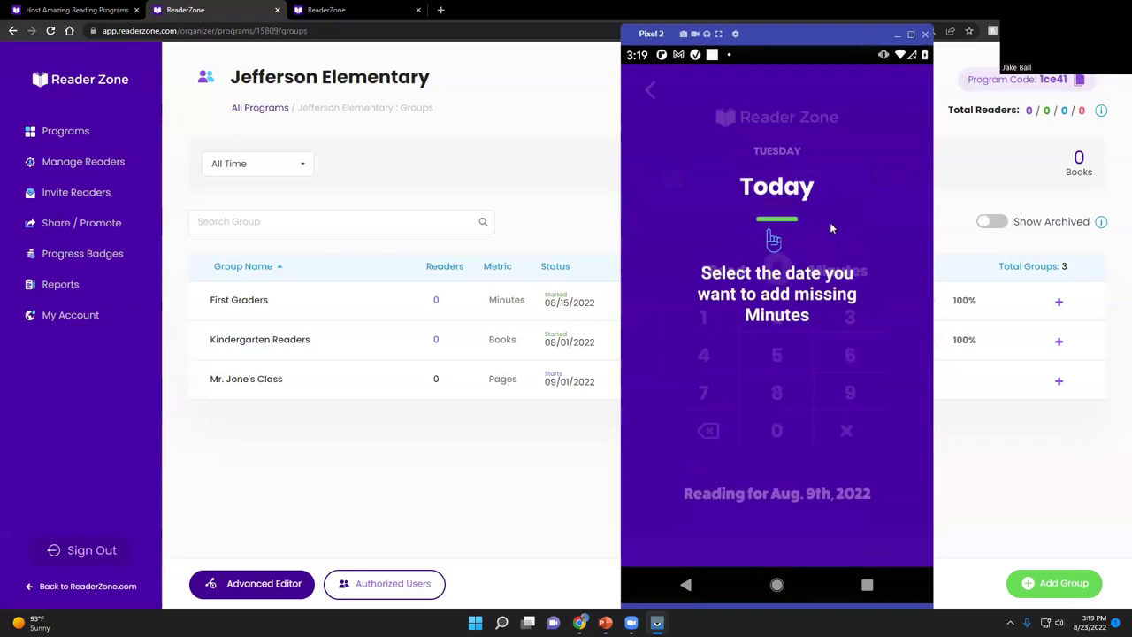
{"action": "left_click", "coordinate": [670, 187]}
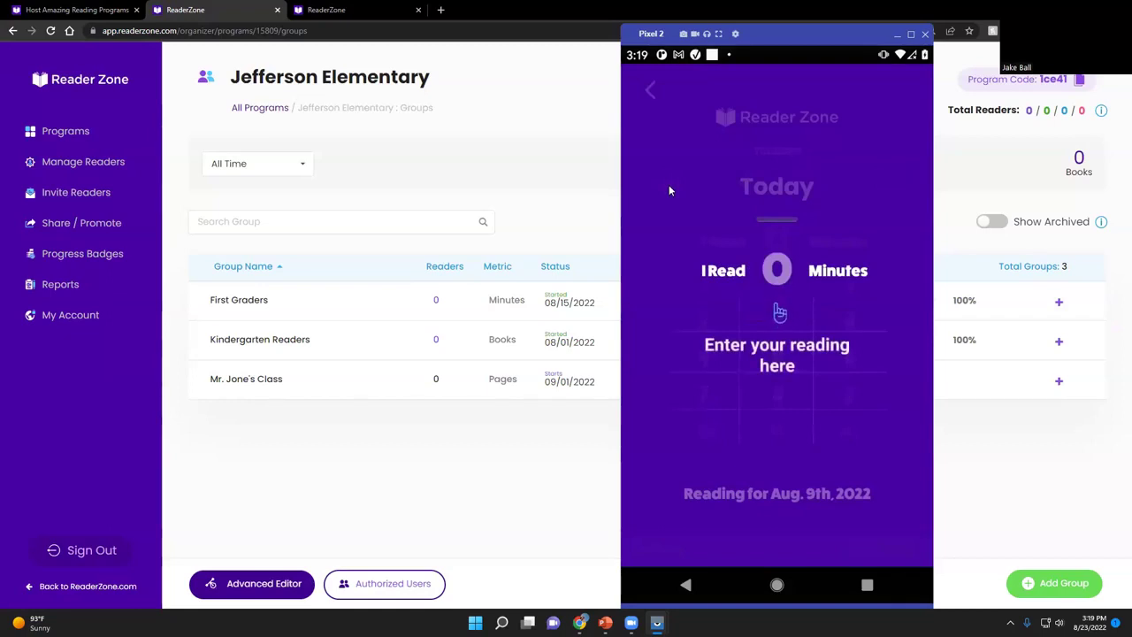
{"action": "left_click", "coordinate": [668, 188]}
{"action": "left_click_drag", "start_coordinate": [738, 183], "coordinate": [918, 192]}
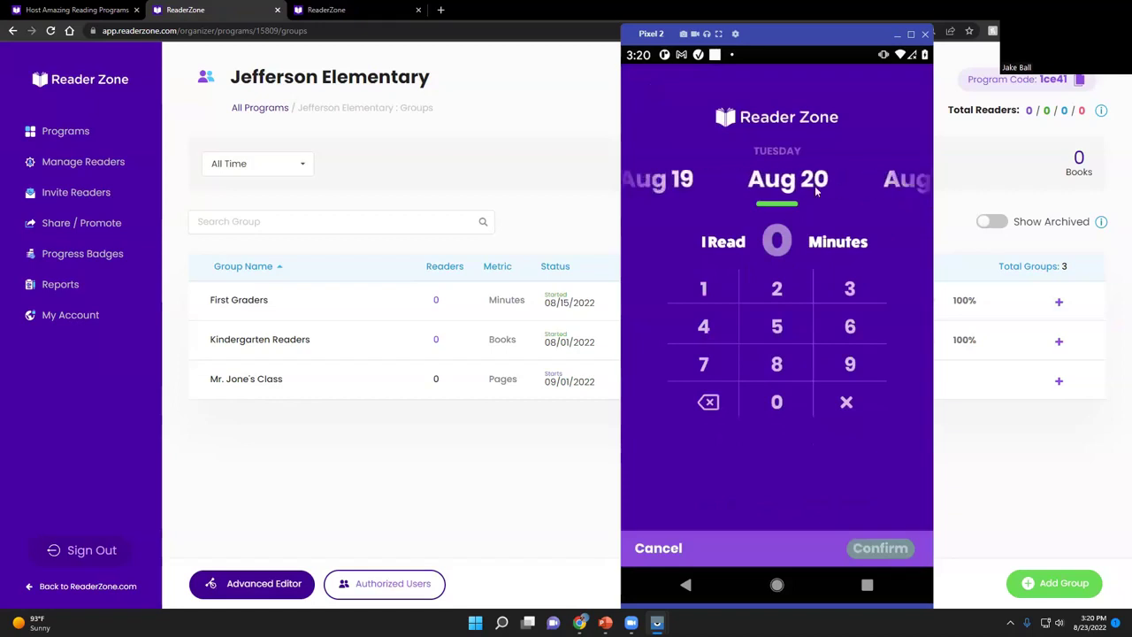
{"action": "left_click", "coordinate": [774, 292]}
{"action": "left_click", "coordinate": [777, 403]}
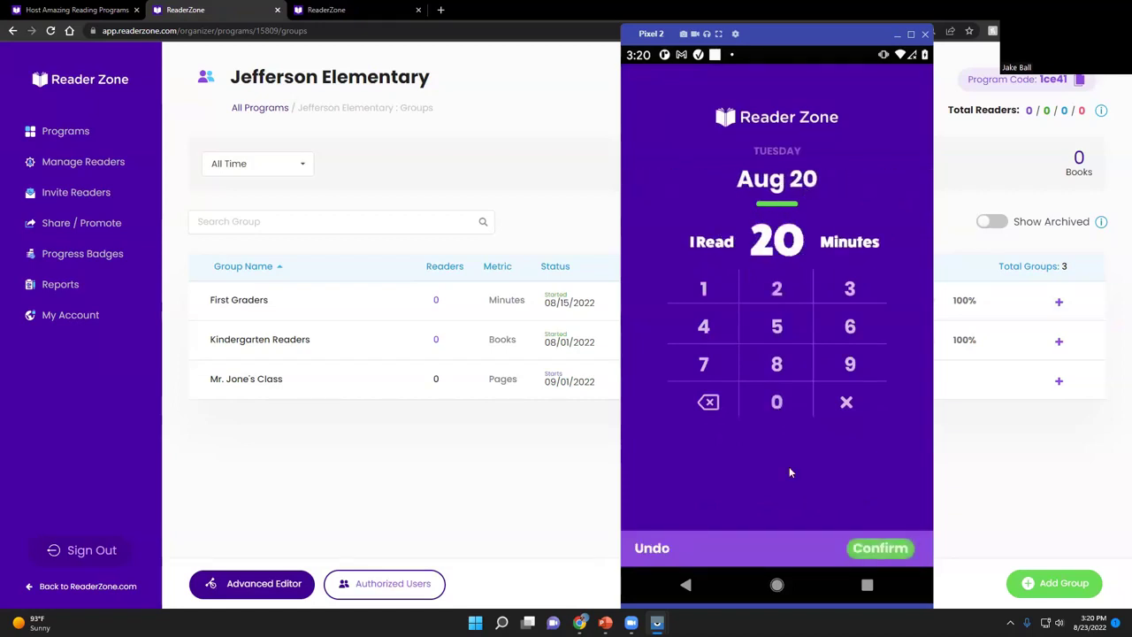
{"action": "left_click", "coordinate": [886, 550]}
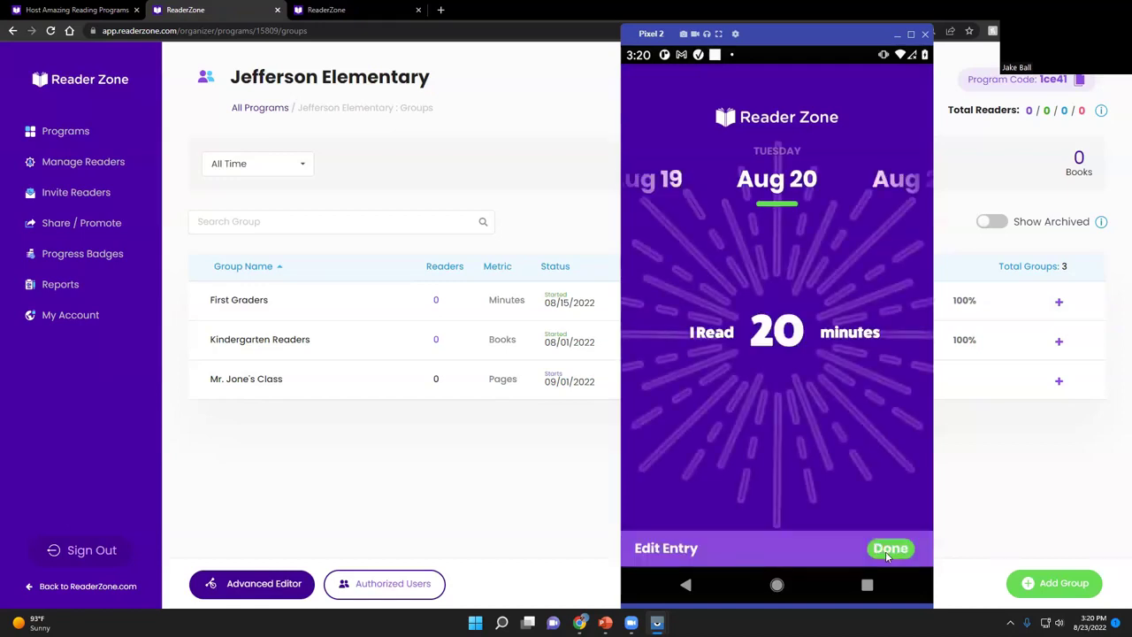
{"action": "left_click", "coordinate": [889, 550]}
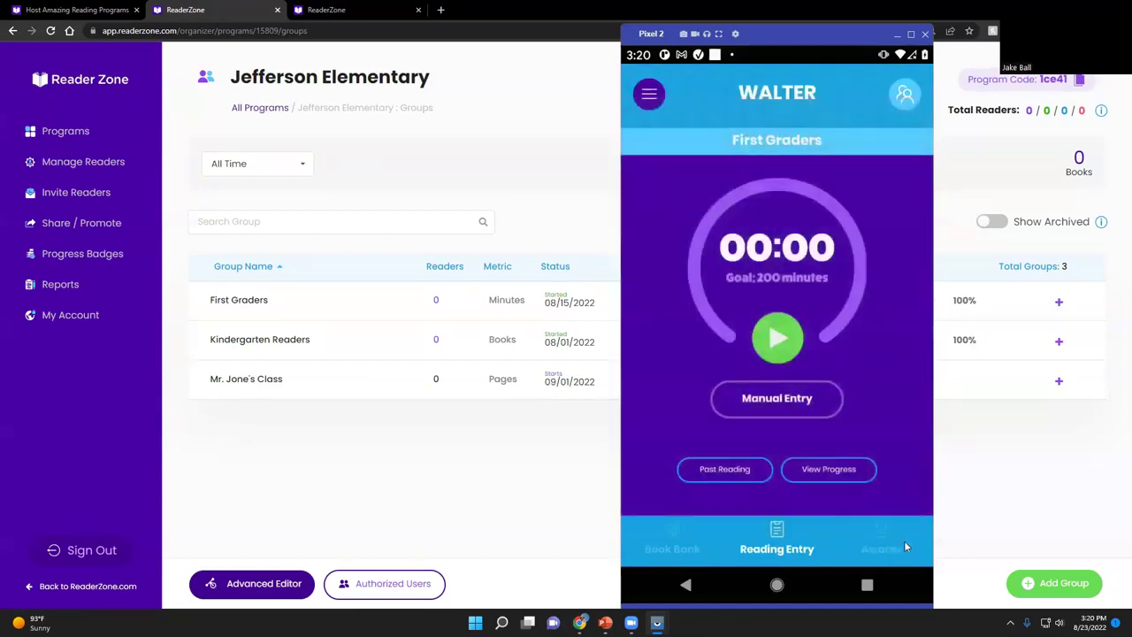
Review the reader's My Progress timeline showing 38 minutes read, then close the phone emulator
{"action": "left_click", "coordinate": [802, 475]}
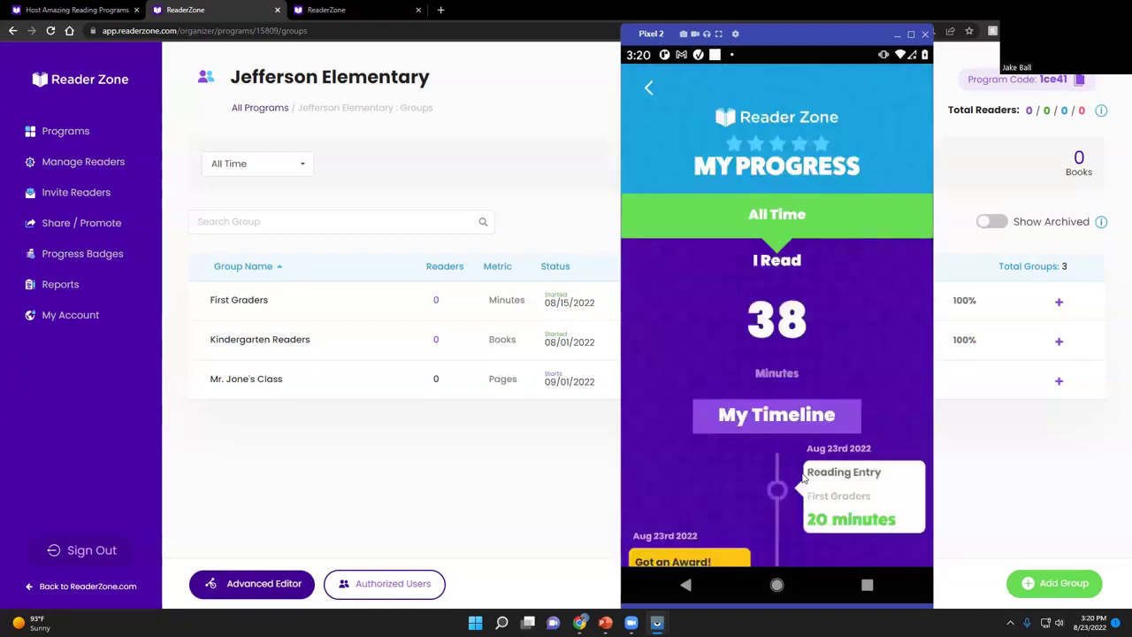
{"action": "scroll", "coordinate": [823, 367], "scroll_direction": "down", "scroll_amount": 2}
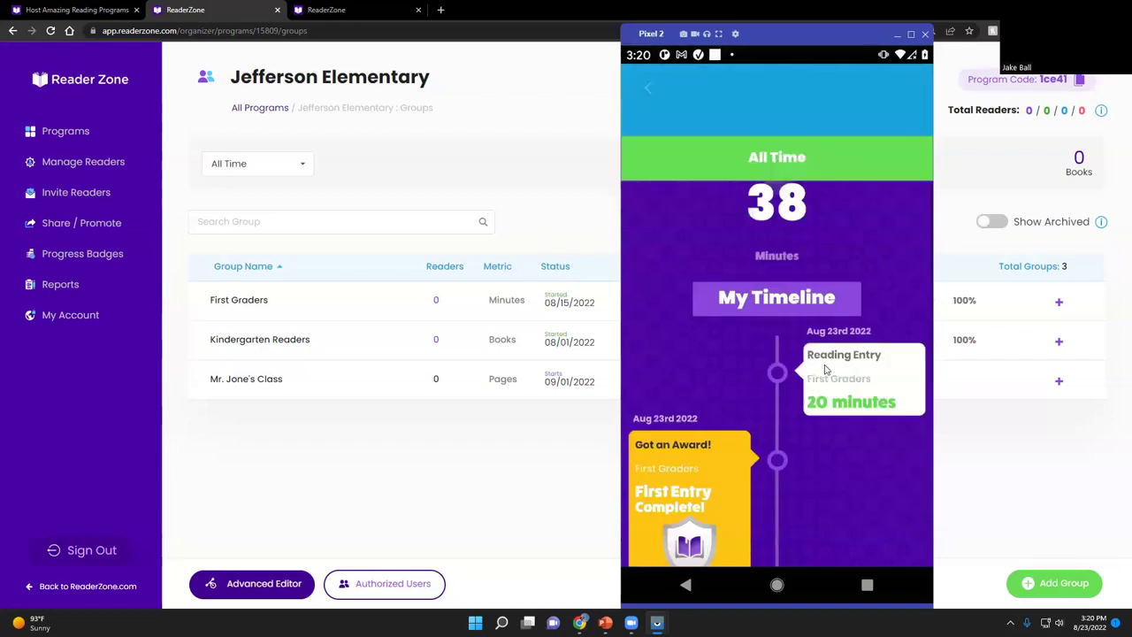
{"action": "scroll", "coordinate": [831, 370], "scroll_direction": "down", "scroll_amount": 3}
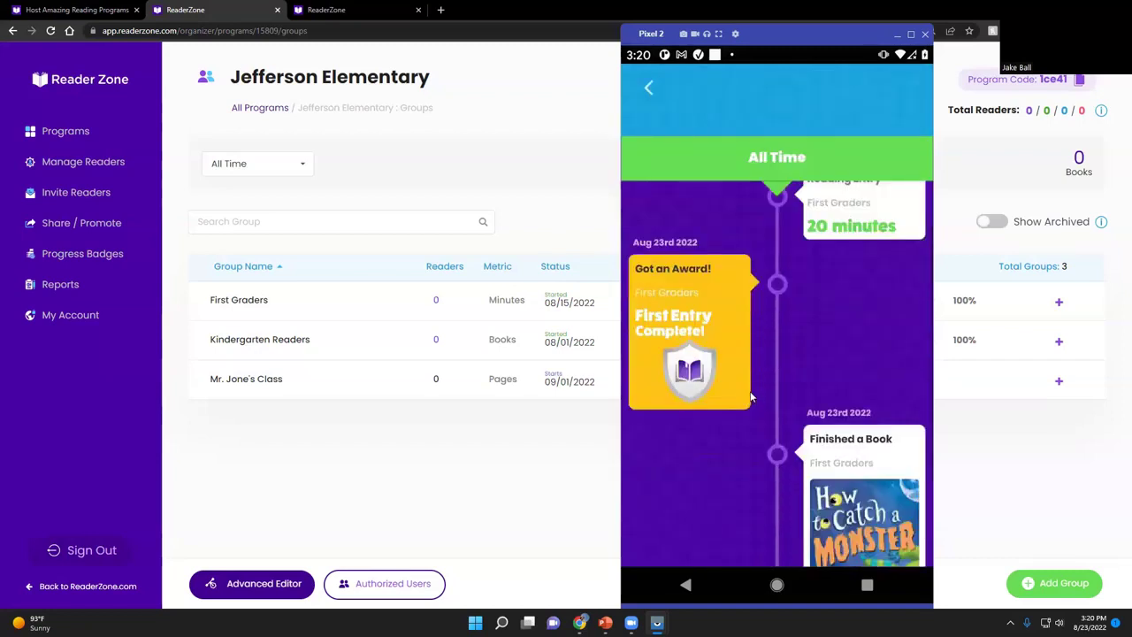
{"action": "scroll", "coordinate": [863, 414], "scroll_direction": "down", "scroll_amount": 4}
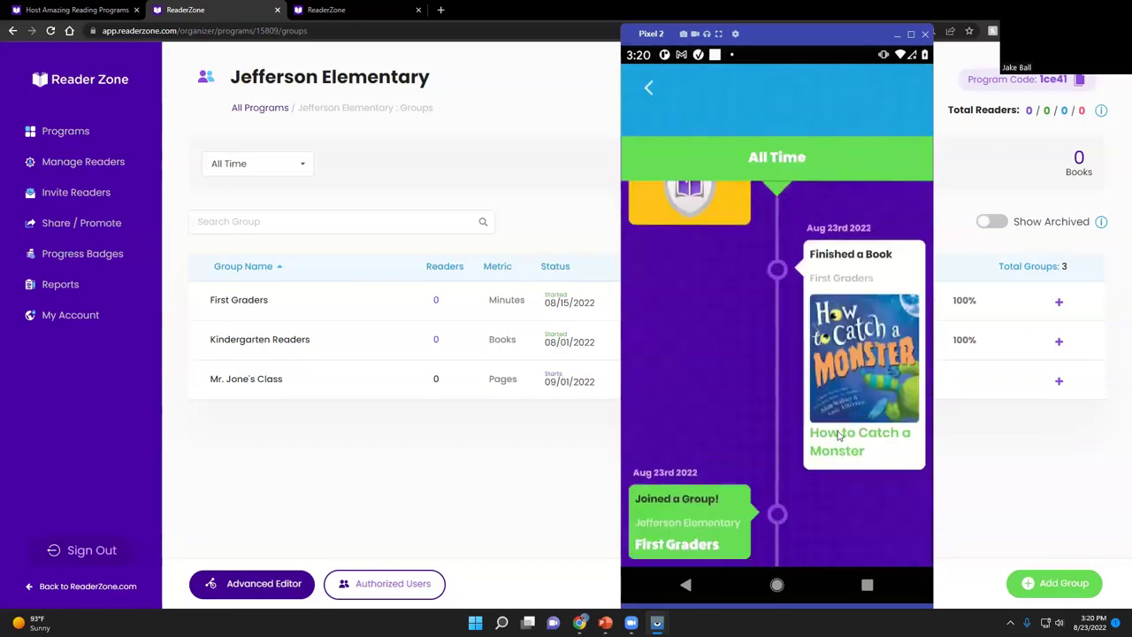
{"action": "scroll", "coordinate": [836, 431], "scroll_direction": "up", "scroll_amount": 2}
{"action": "scroll", "coordinate": [835, 430], "scroll_direction": "up", "scroll_amount": 6}
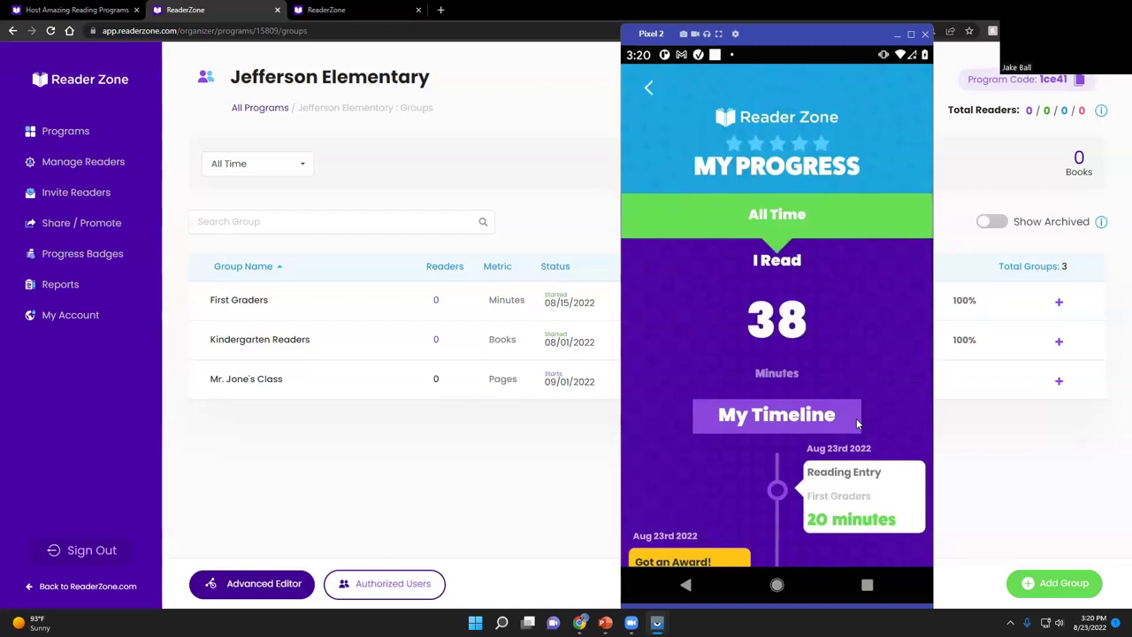
{"action": "left_click", "coordinate": [965, 498]}
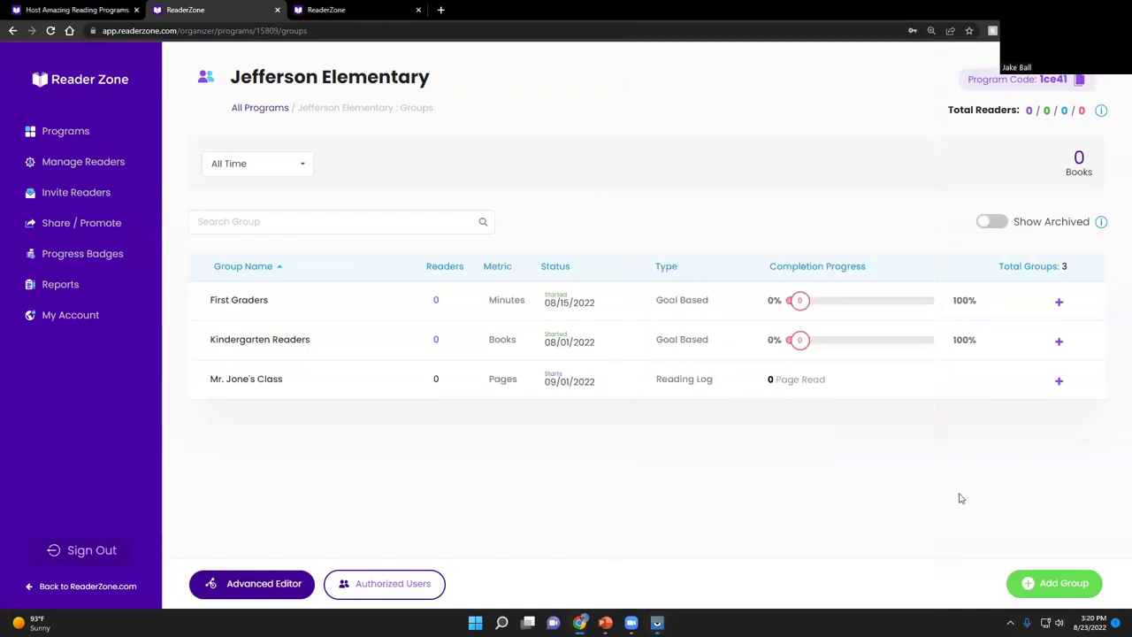
After reloading, view the First Graders reader's 38 minutes and activity feed, then return to the list
{"action": "left_click", "coordinate": [54, 36]}
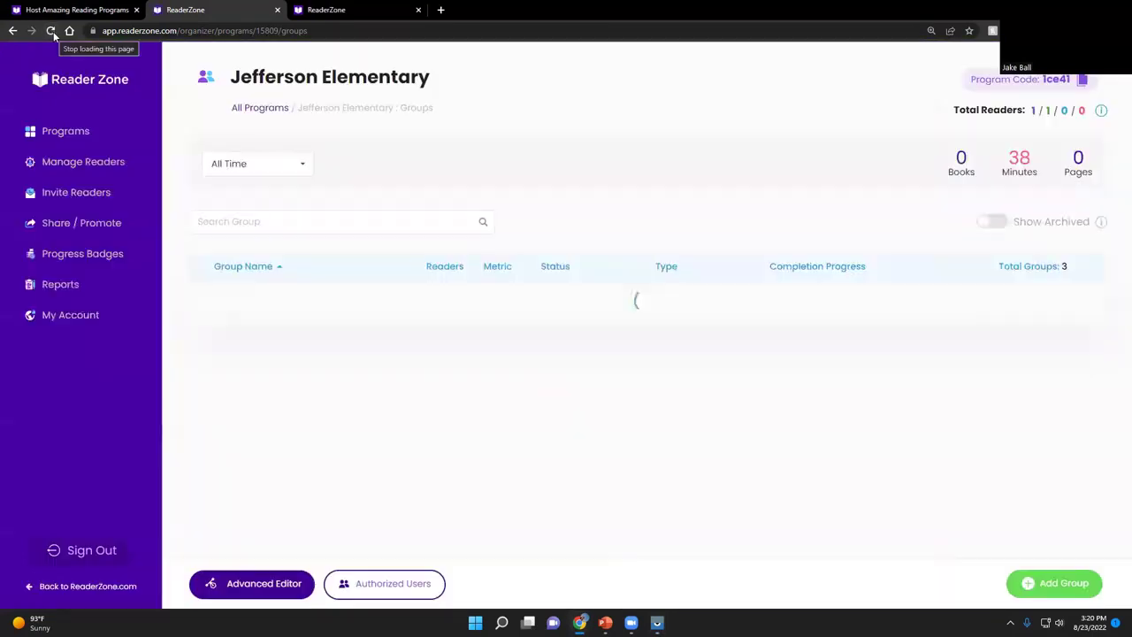
{"action": "left_click", "coordinate": [356, 307]}
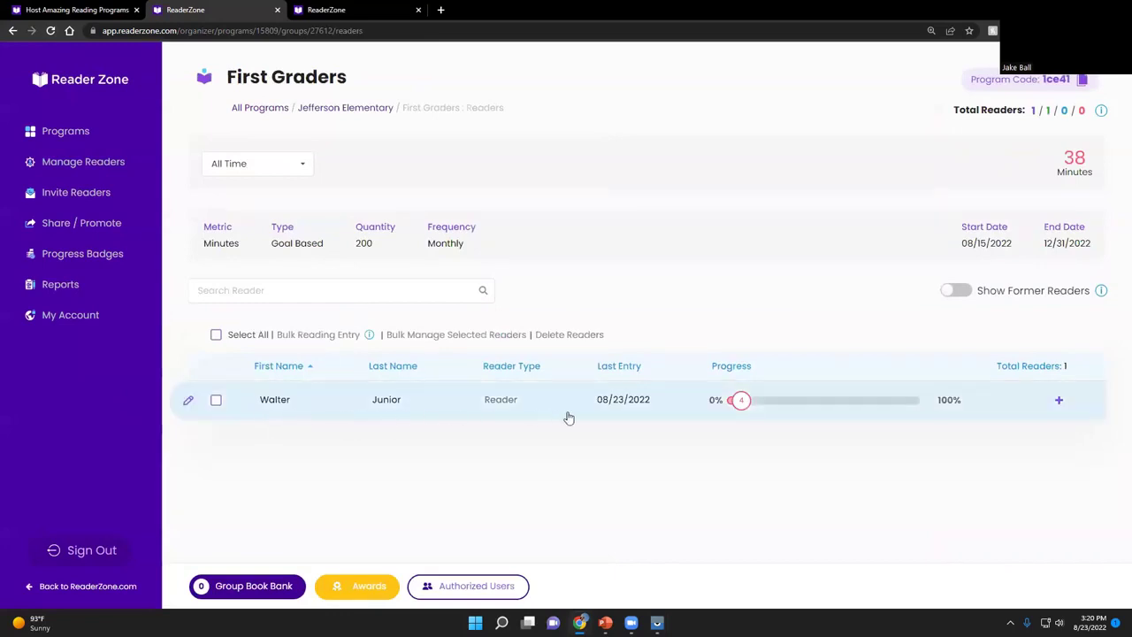
{"action": "left_click", "coordinate": [457, 410]}
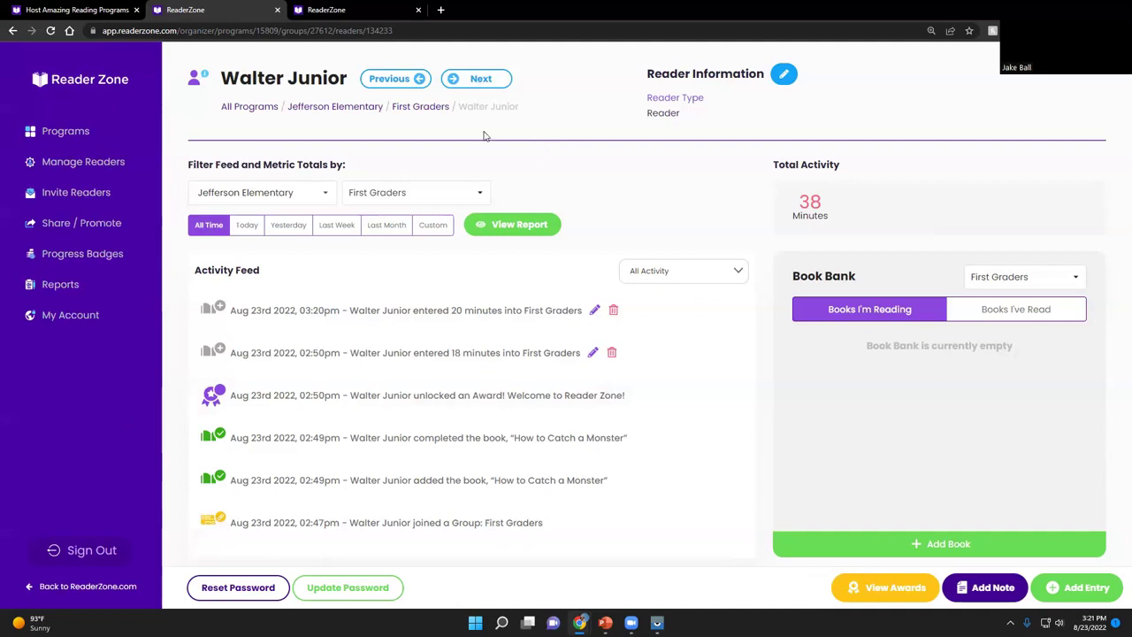
{"action": "left_click", "coordinate": [412, 107]}
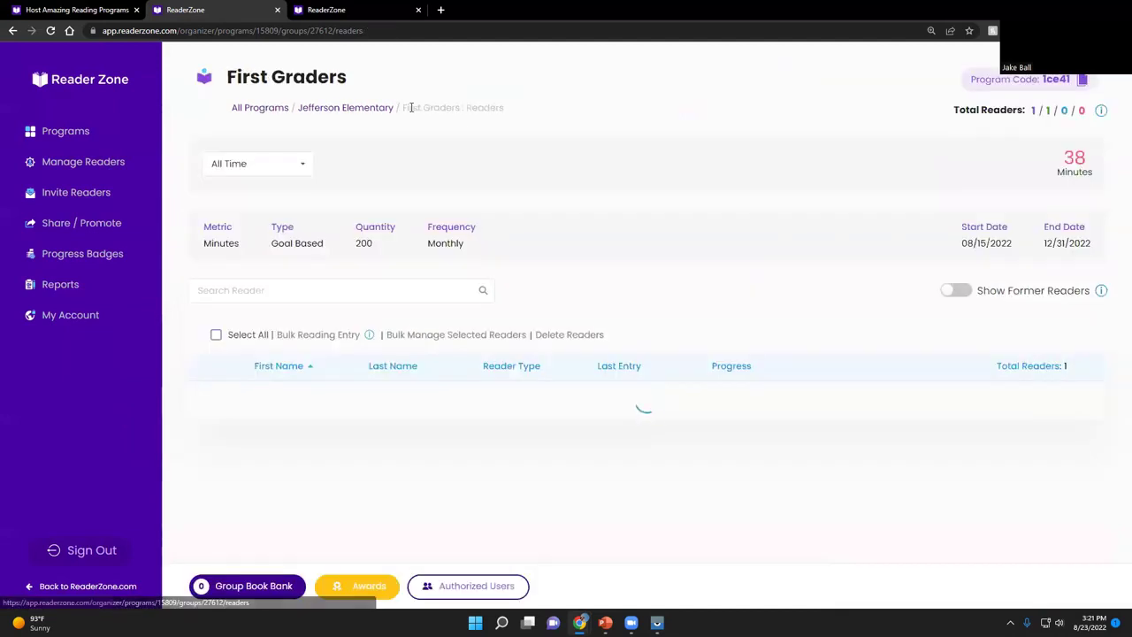
{"action": "left_click", "coordinate": [357, 107]}
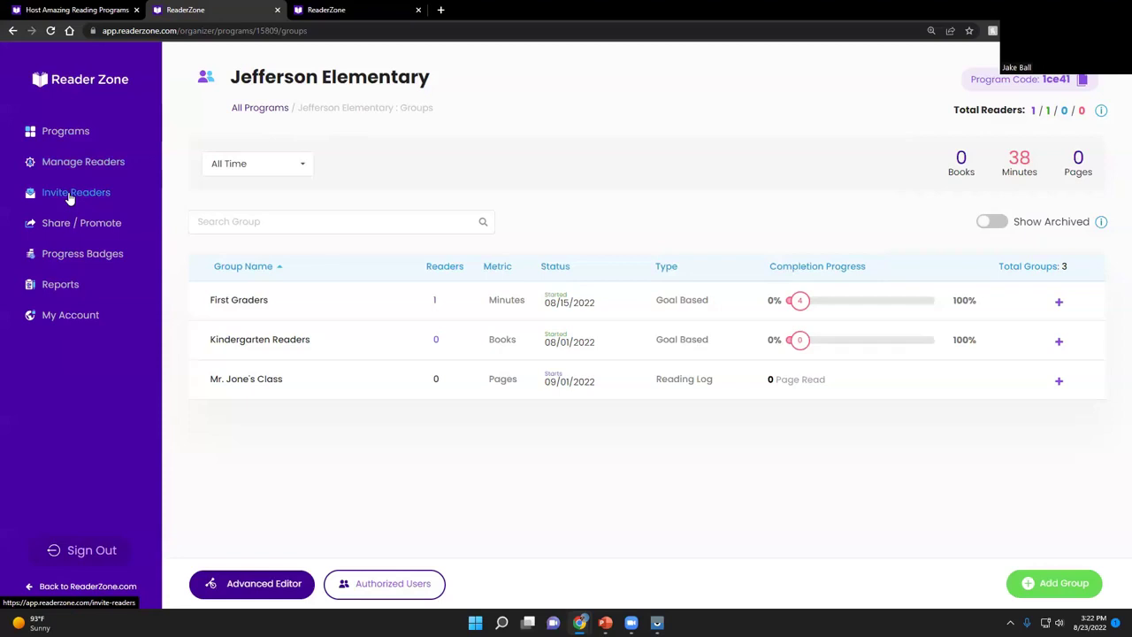
{"action": "left_click", "coordinate": [82, 223]}
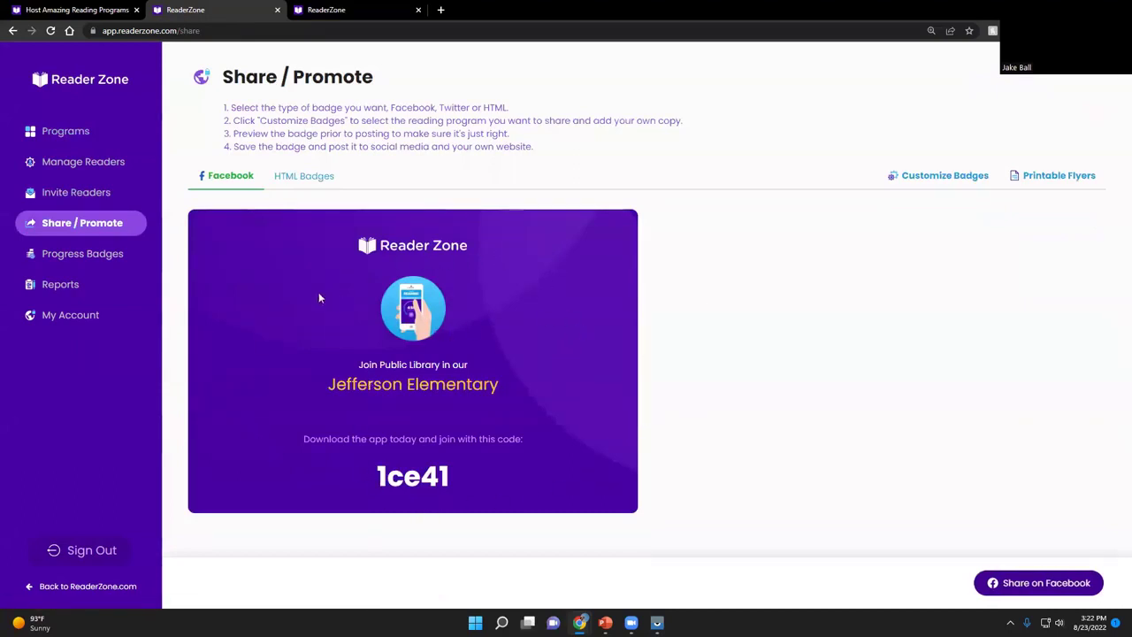
Build a Jefferson Elementary progress badge showing 38 minutes logged and look it over
{"action": "left_click", "coordinate": [117, 256]}
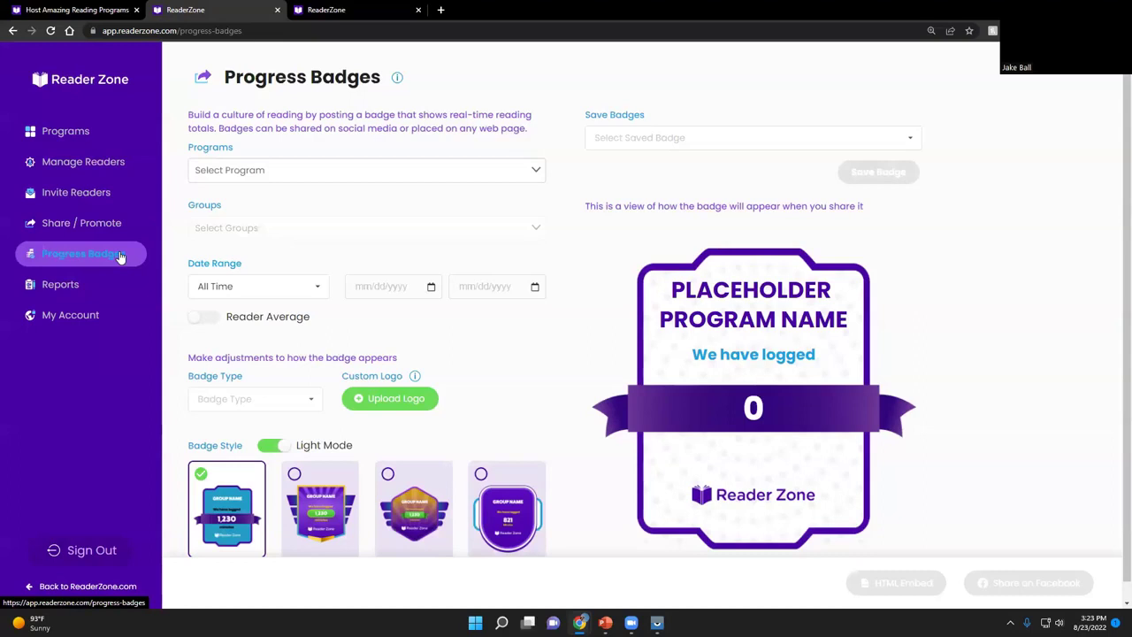
{"action": "left_click", "coordinate": [534, 171]}
{"action": "left_click", "coordinate": [324, 226]}
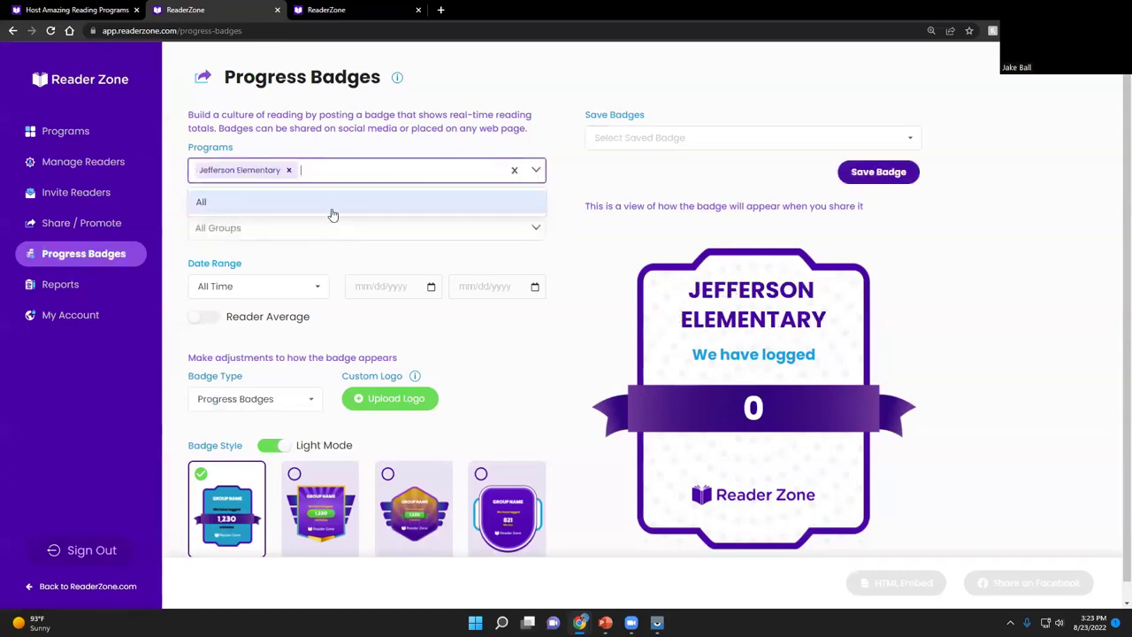
{"action": "left_click", "coordinate": [1013, 305]}
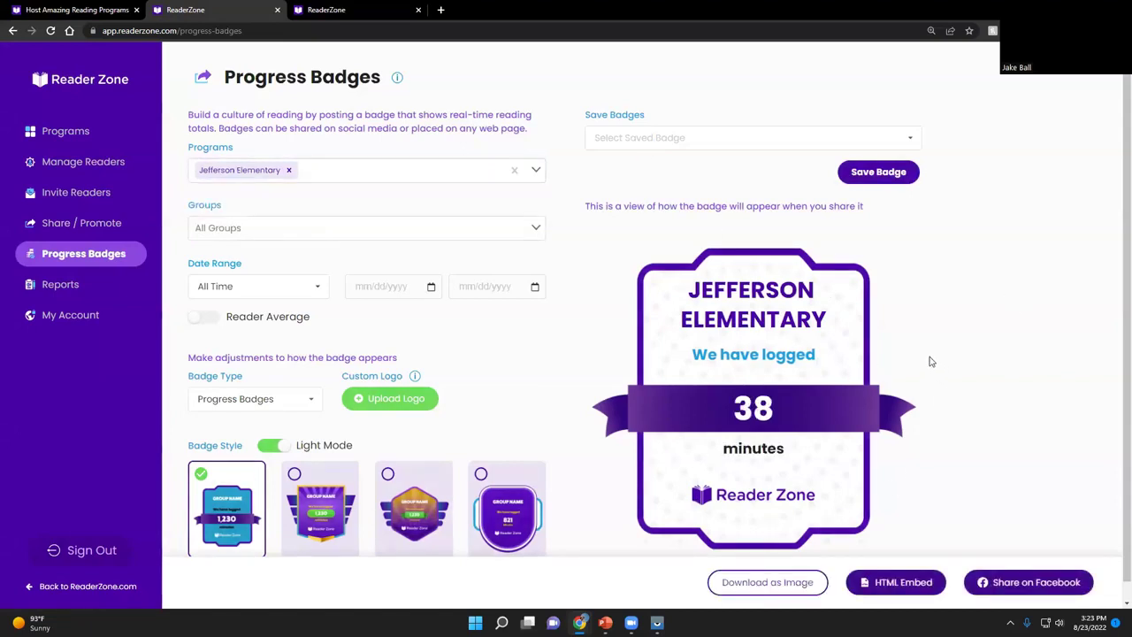
{"action": "scroll", "coordinate": [770, 332], "scroll_direction": "down", "scroll_amount": 1}
{"action": "scroll", "coordinate": [522, 360], "scroll_direction": "down", "scroll_amount": 1}
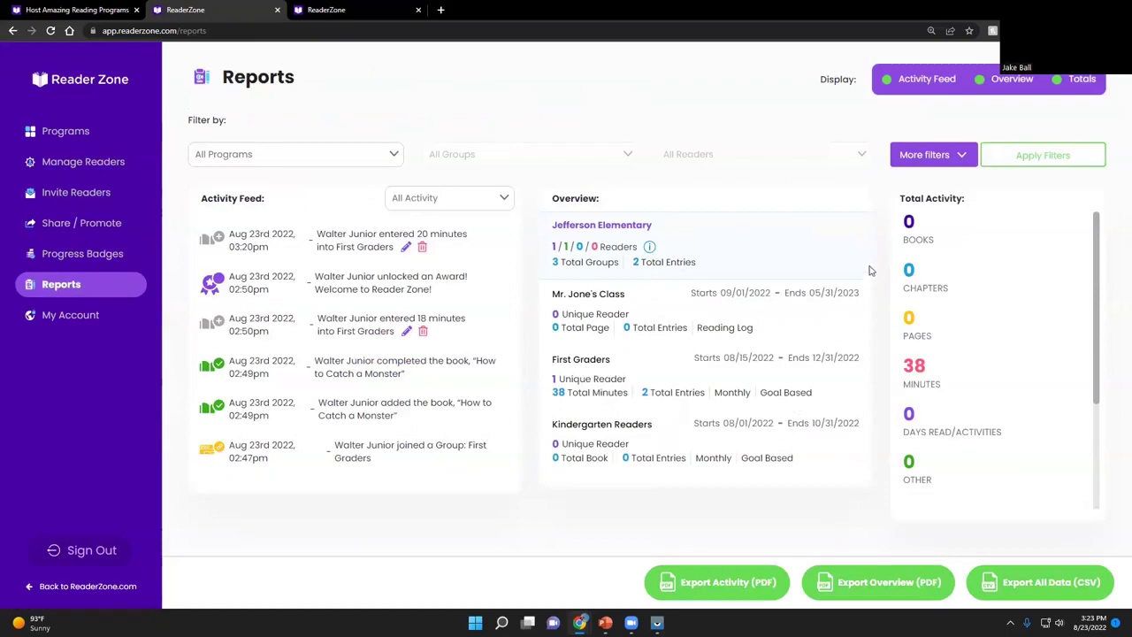
Reveal the report's extra filters (All Time, All Readers), then go to My Account
{"action": "left_click", "coordinate": [926, 155]}
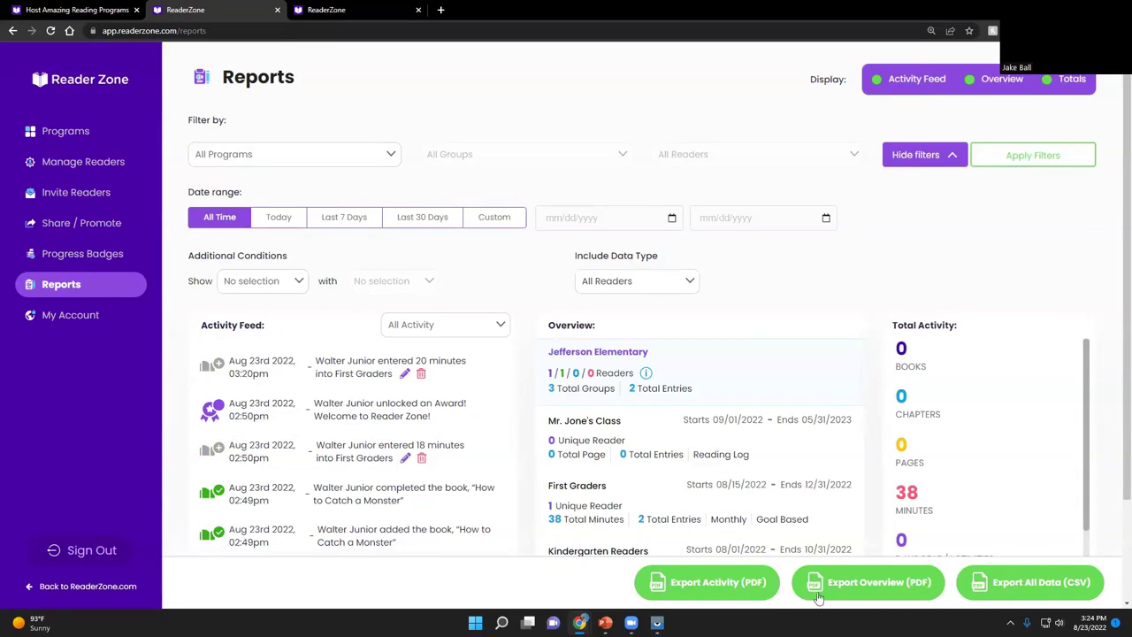
{"action": "left_click", "coordinate": [63, 318]}
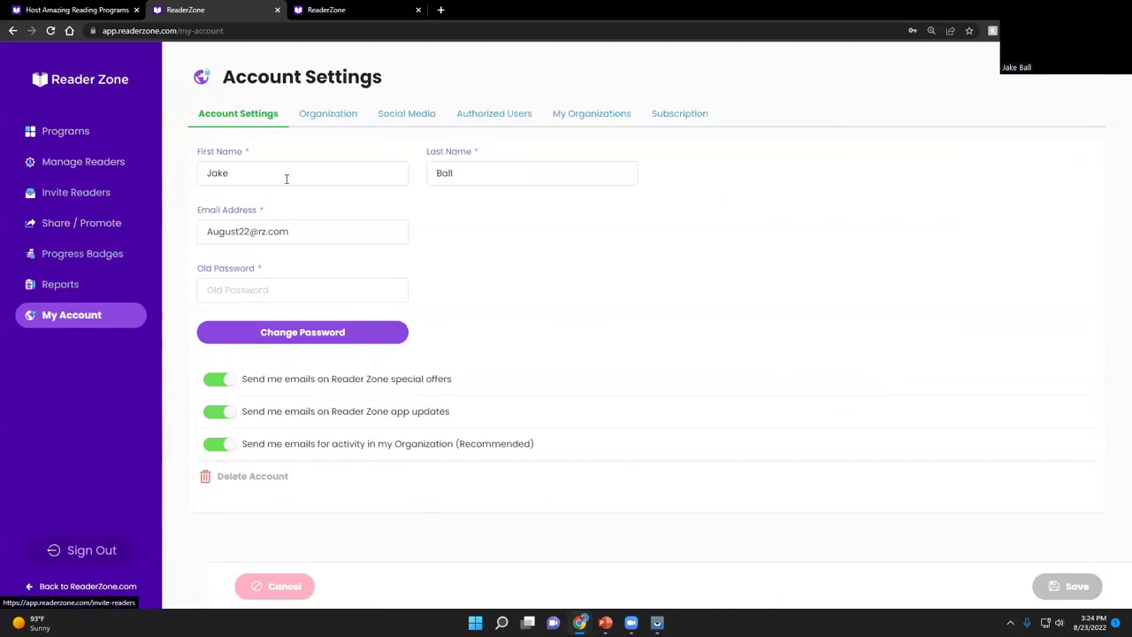
Check the subscription overview (1 of 20 readers, free plan), then return to the Programs list
{"action": "left_click", "coordinate": [685, 115]}
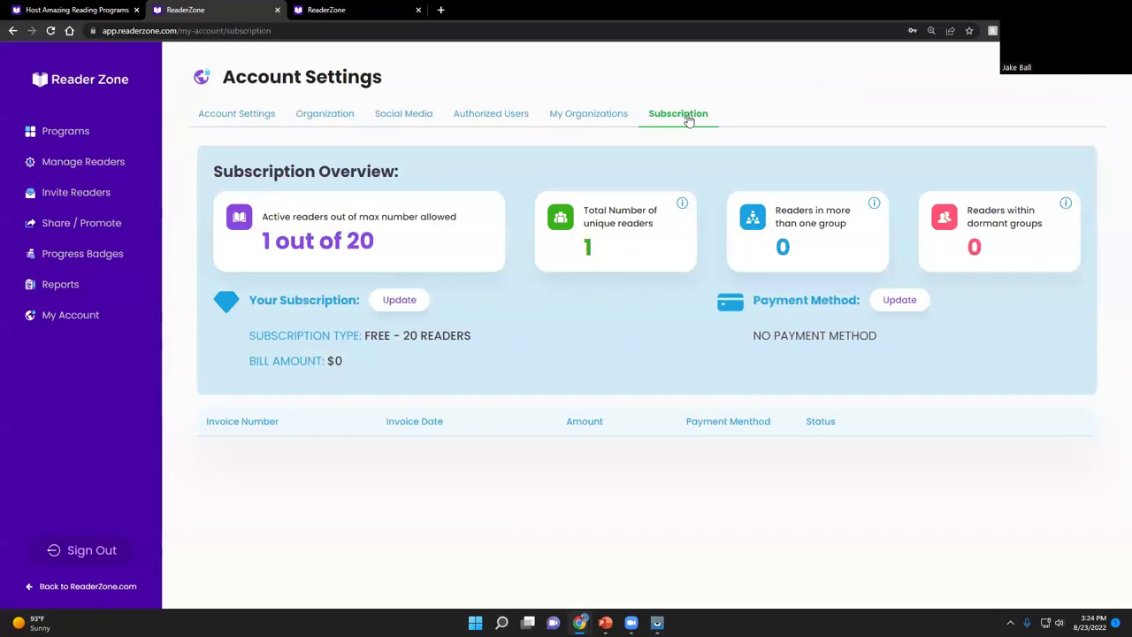
{"action": "left_click", "coordinate": [79, 140]}
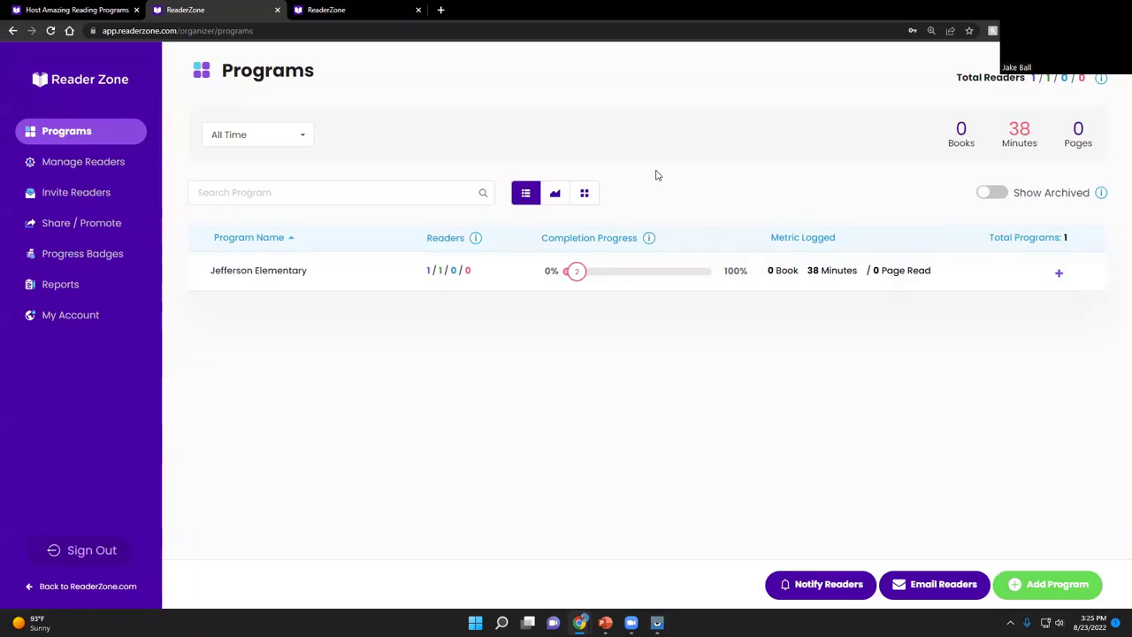
Inspect Jefferson Elementary's program details and Kindergarten Readers goal settings, then switch to the public homepage
{"action": "left_click", "coordinate": [1059, 275]}
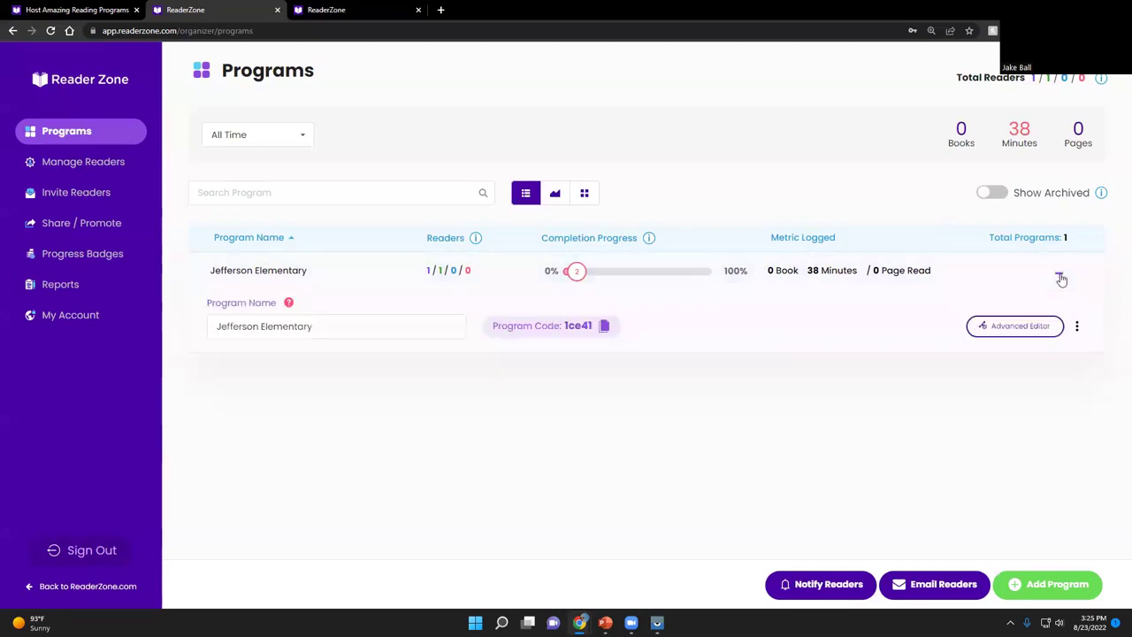
{"action": "left_click", "coordinate": [1060, 278]}
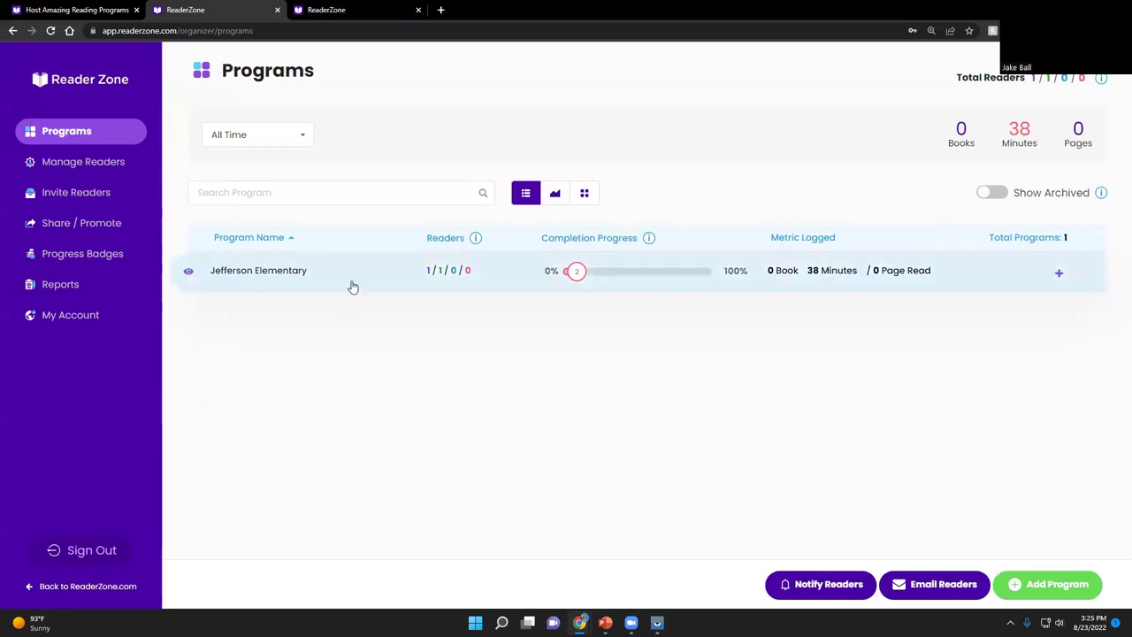
{"action": "left_click", "coordinate": [352, 286]}
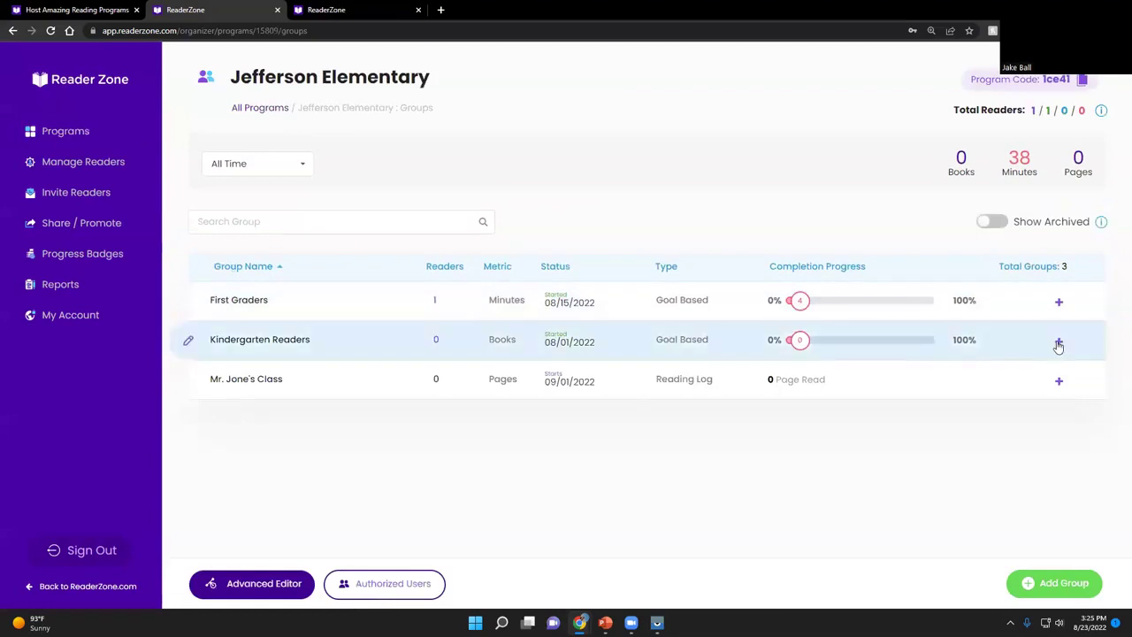
{"action": "left_click", "coordinate": [1058, 344]}
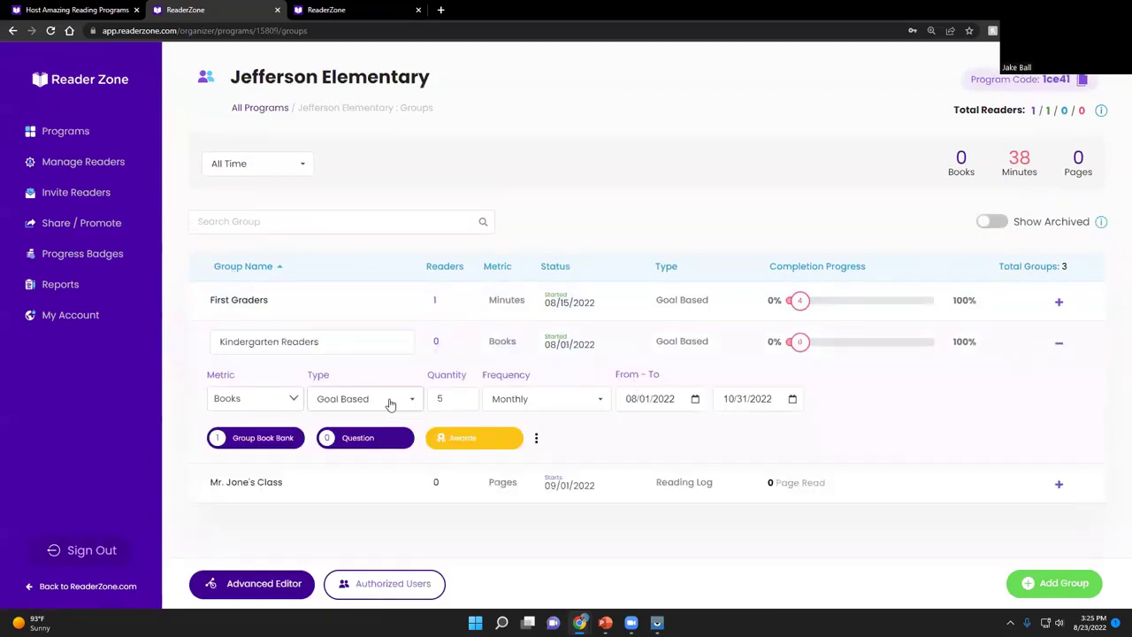
{"action": "left_click", "coordinate": [1058, 342]}
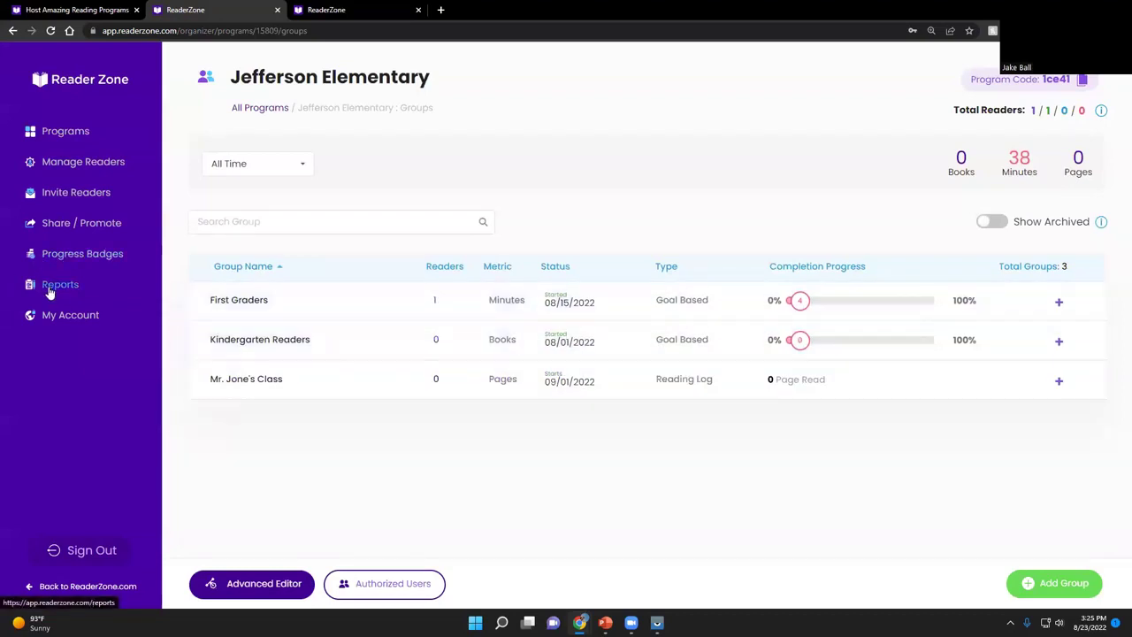
{"action": "left_click", "coordinate": [86, 12]}
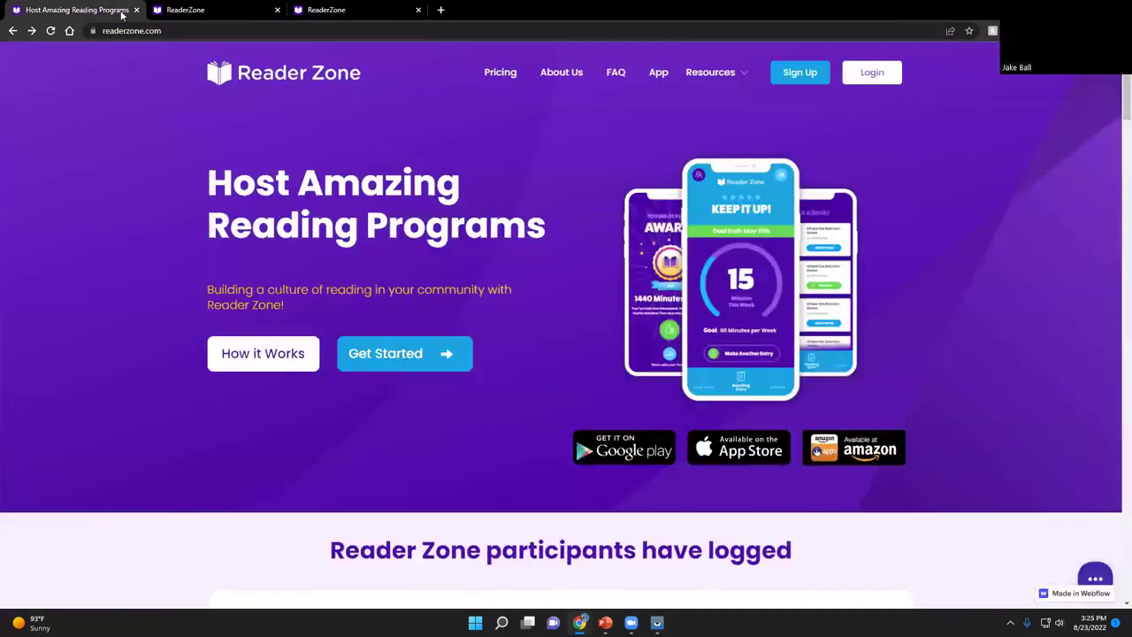
Show the Resources menu on readerzone.com and browse the homepage down and back to the top
{"action": "left_click", "coordinate": [743, 77]}
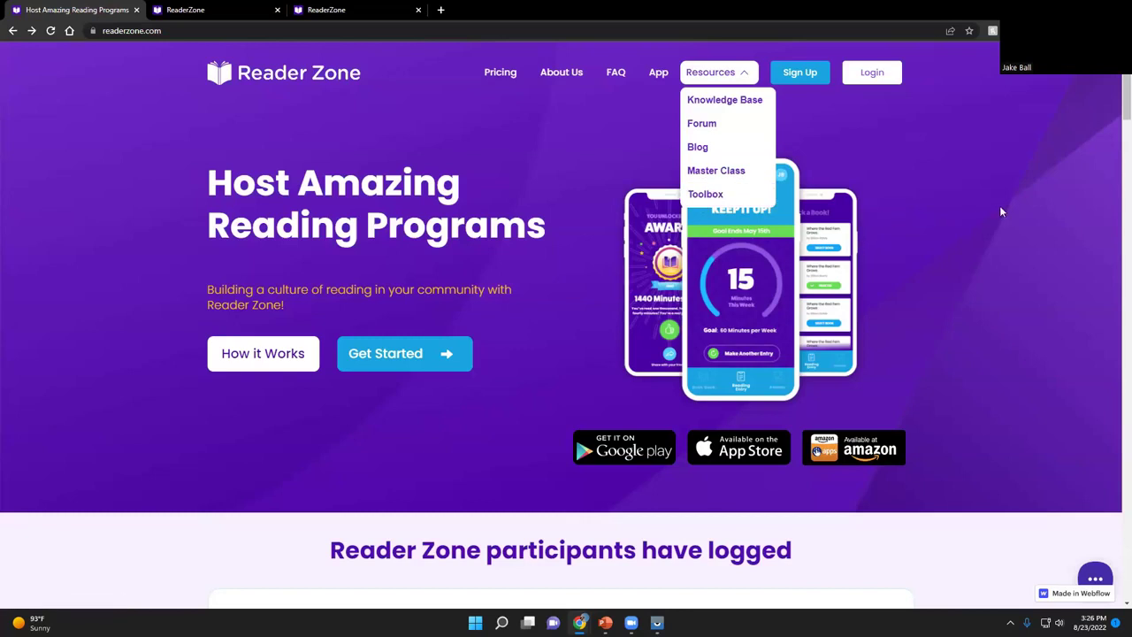
{"action": "scroll", "coordinate": [999, 205], "scroll_direction": "down", "scroll_amount": 4}
{"action": "scroll", "coordinate": [1000, 212], "scroll_direction": "down", "scroll_amount": 10}
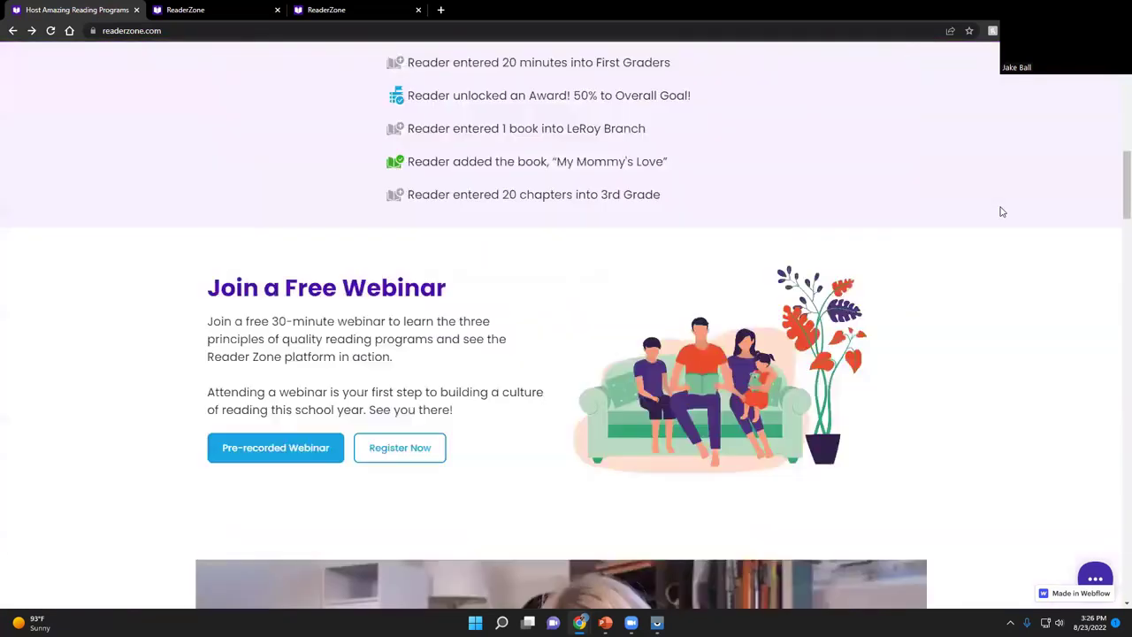
{"action": "scroll", "coordinate": [621, 453], "scroll_direction": "down", "scroll_amount": 3}
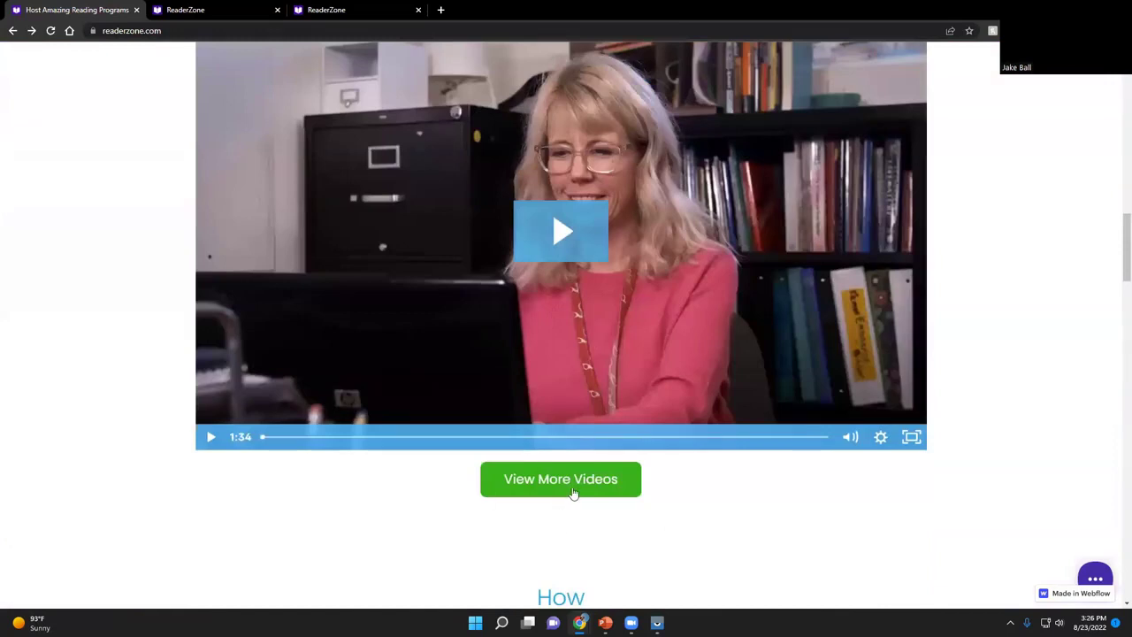
{"action": "scroll", "coordinate": [581, 484], "scroll_direction": "up", "scroll_amount": 2}
{"action": "scroll", "coordinate": [584, 486], "scroll_direction": "up", "scroll_amount": 6}
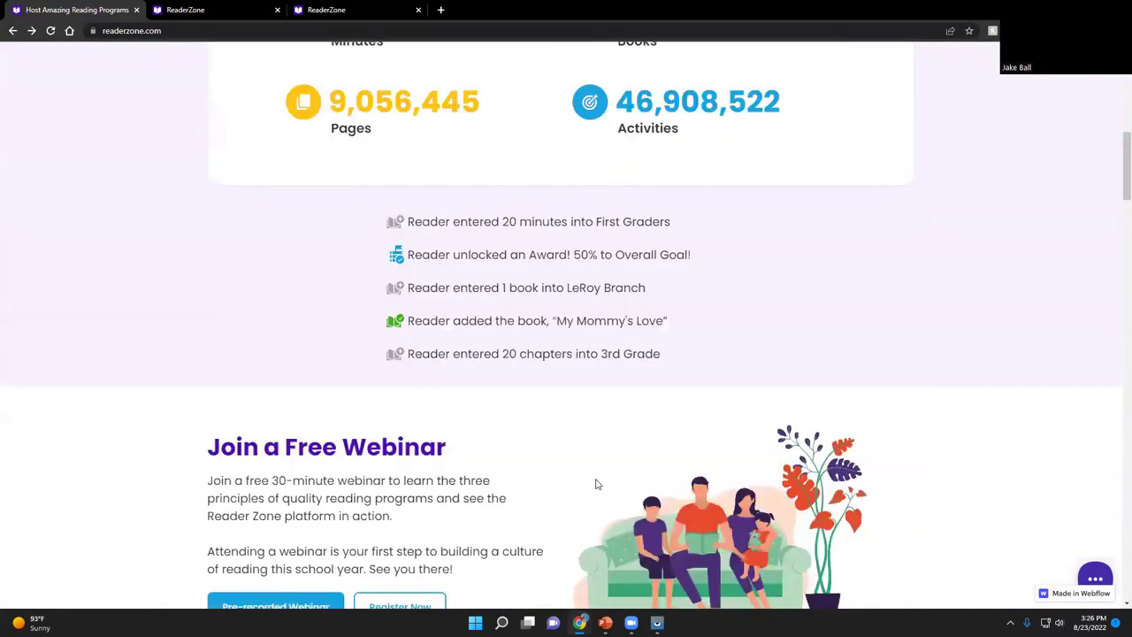
{"action": "scroll", "coordinate": [710, 254], "scroll_direction": "up", "scroll_amount": 8}
{"action": "mouse_move", "coordinate": [751, 80]}
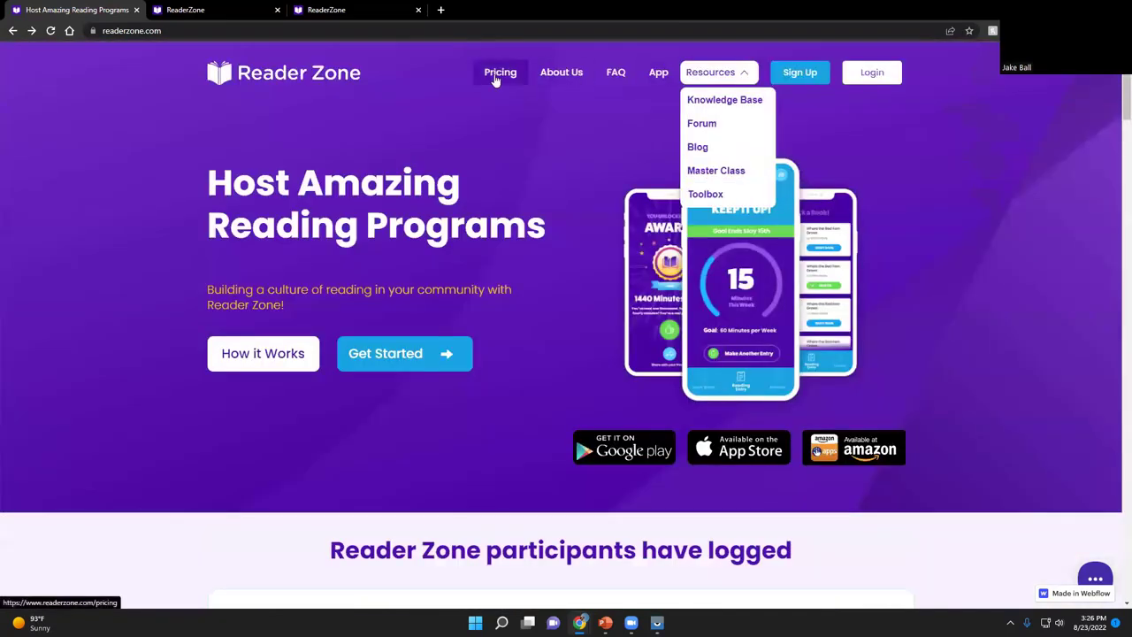